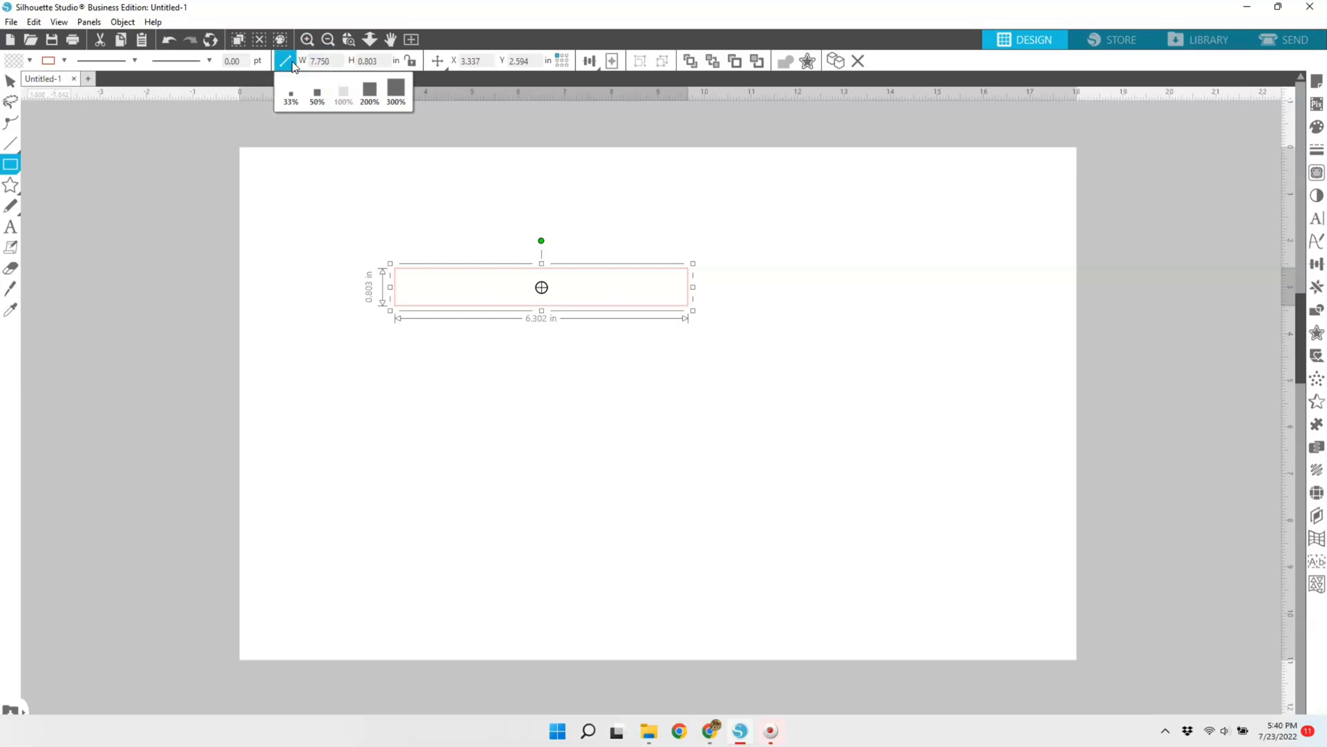
# Step: Size the selected rectangle to 7.75 in wide by 0.3 in high and move it up near the page's upper edge
pyautogui.press('Tab')
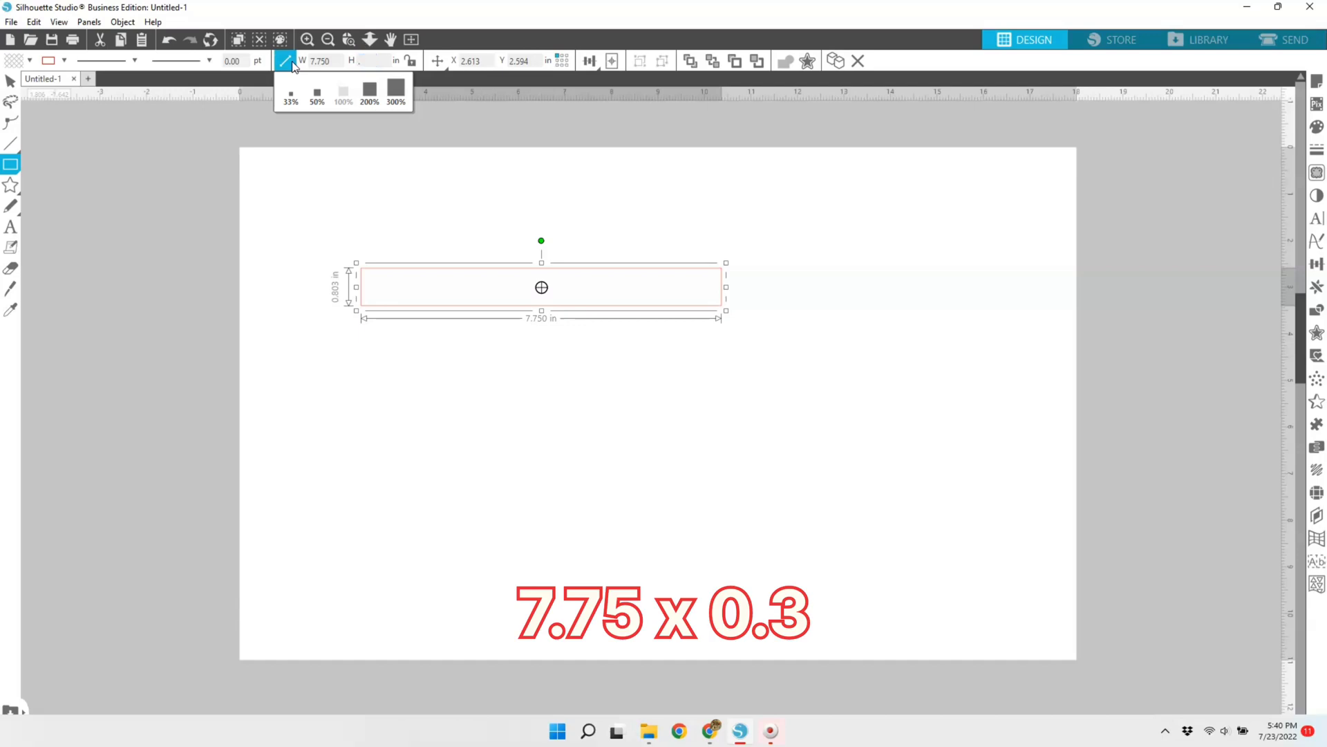
pyautogui.press('Return')
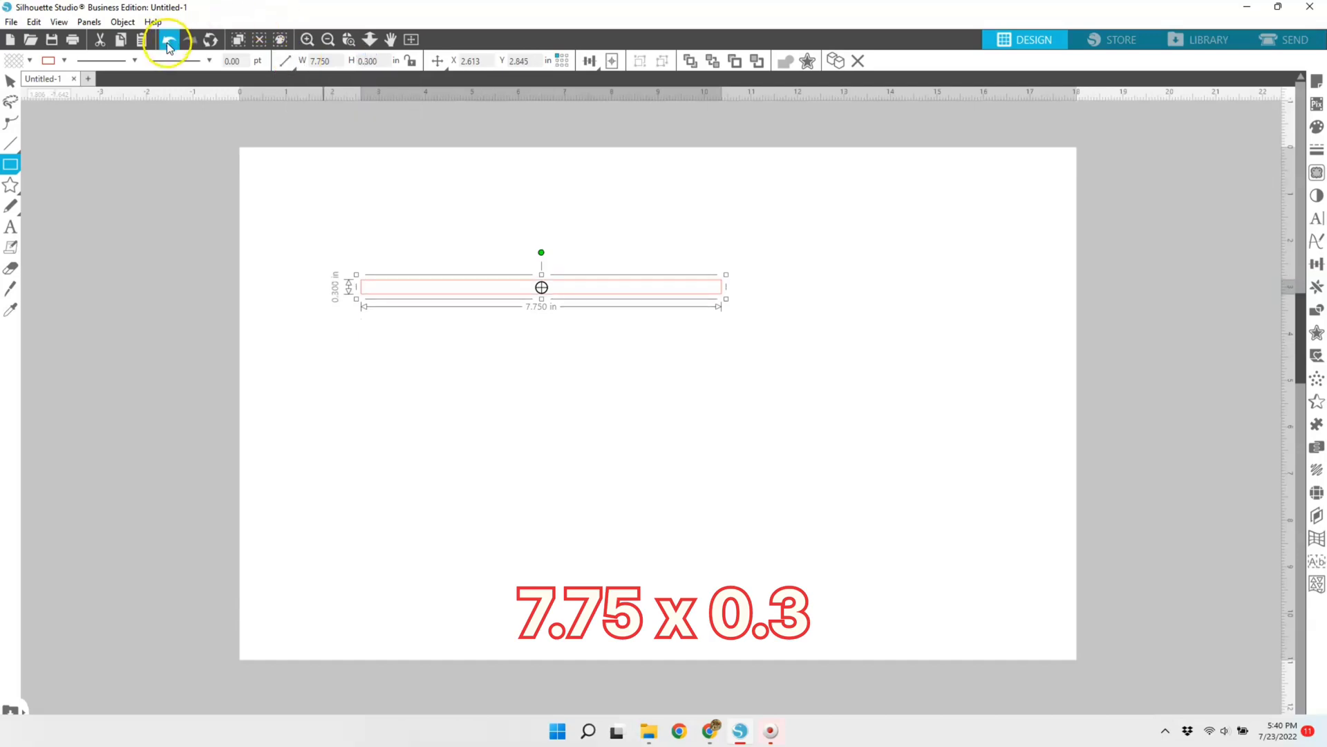
pyautogui.click(11, 82)
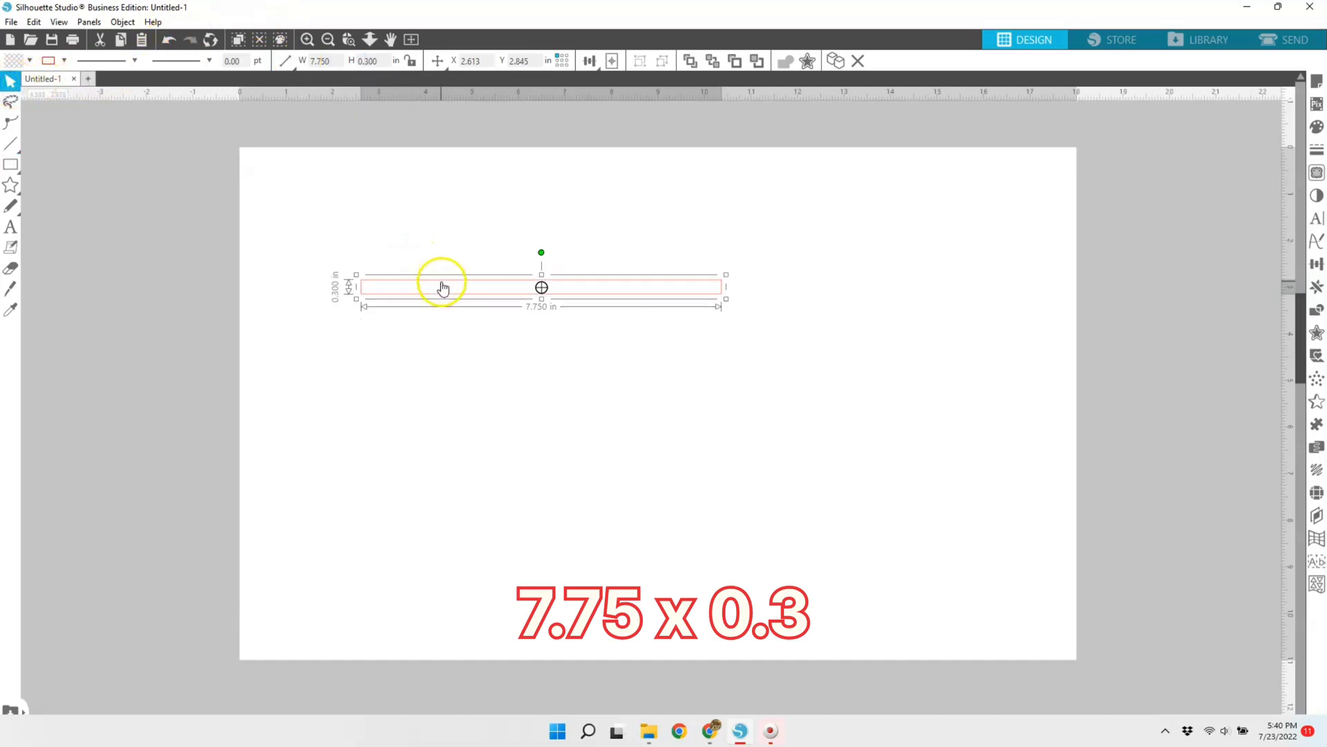
pyautogui.moveTo(442, 285); pyautogui.dragTo(481, 199)
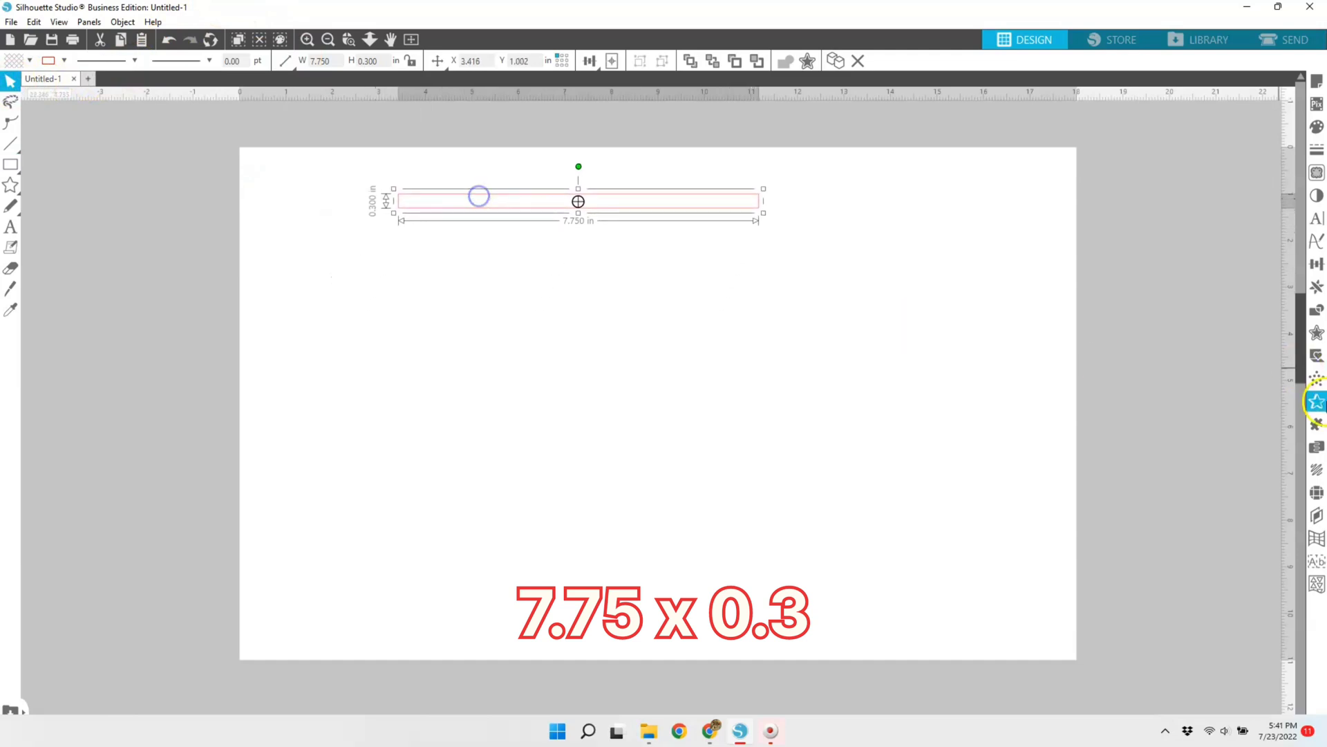
# Step: Duplicate the strip downward repeatedly to build a stack of 23 touching strips
pyautogui.click(1317, 288)
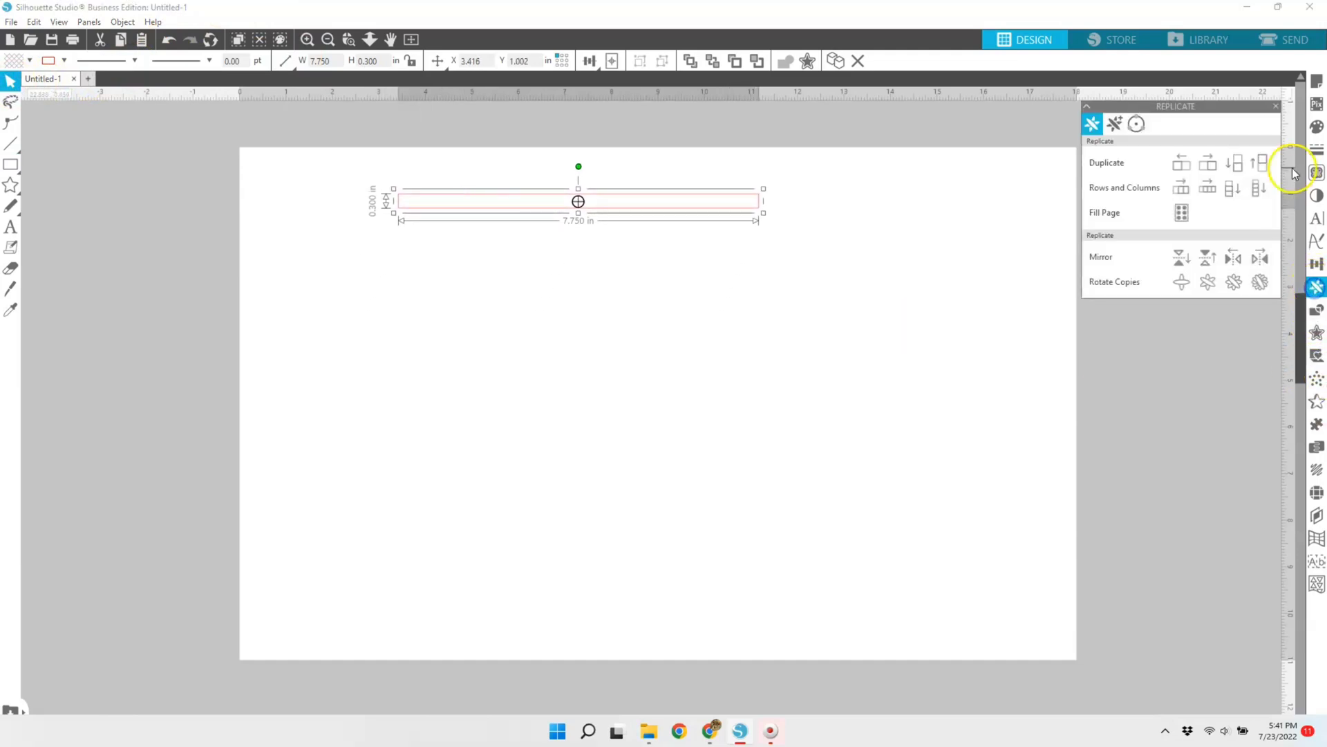
pyautogui.click(1235, 169)
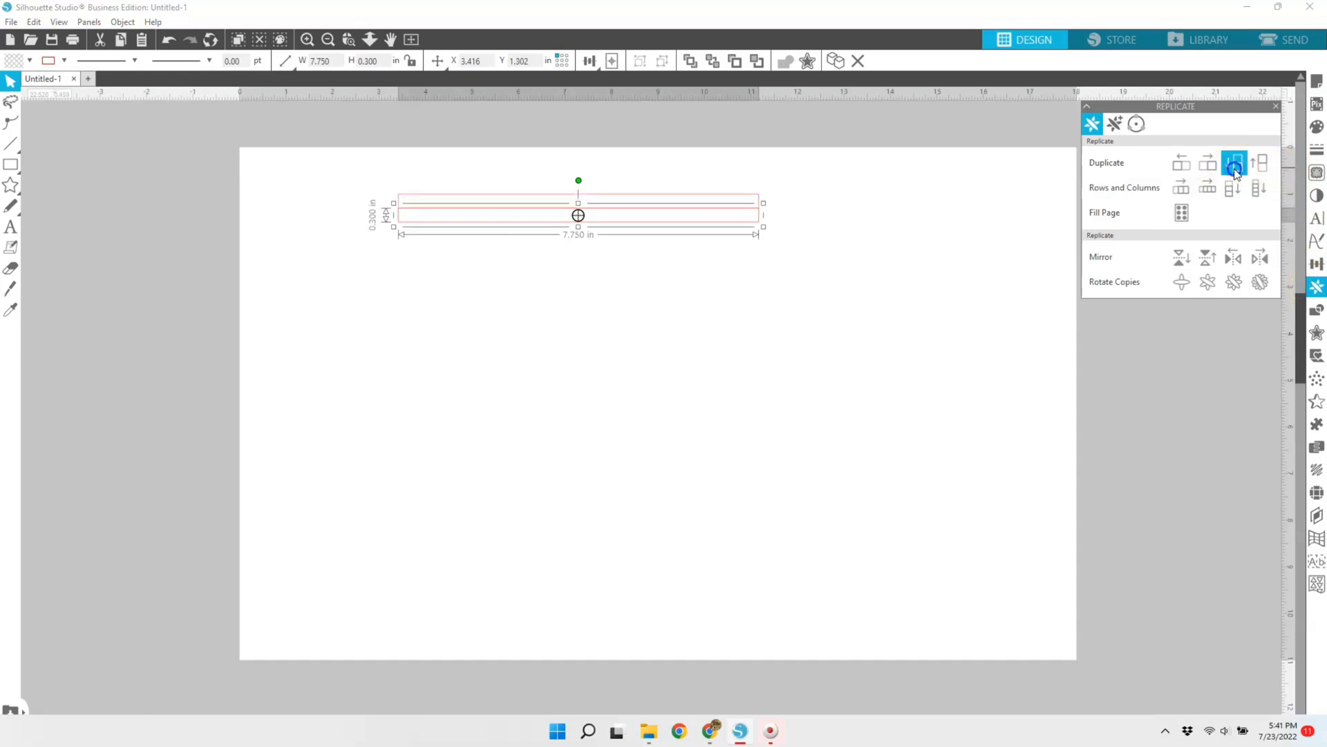
pyautogui.click(1236, 170)
pyautogui.click(1236, 169)
pyautogui.click(1236, 169)
pyautogui.click(1236, 169)
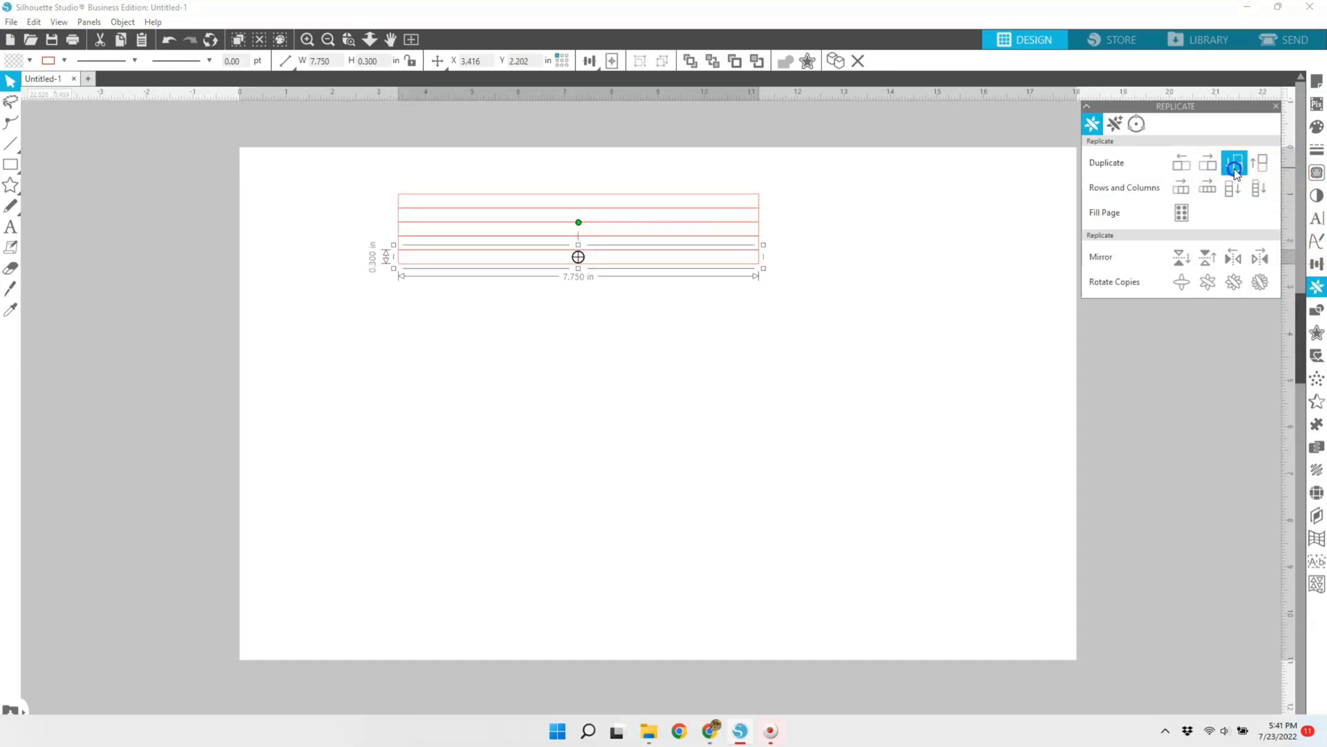
pyautogui.click(1235, 170)
pyautogui.click(1235, 169)
pyautogui.click(1235, 169)
pyautogui.click(1236, 170)
pyautogui.click(1236, 170)
pyautogui.click(1236, 169)
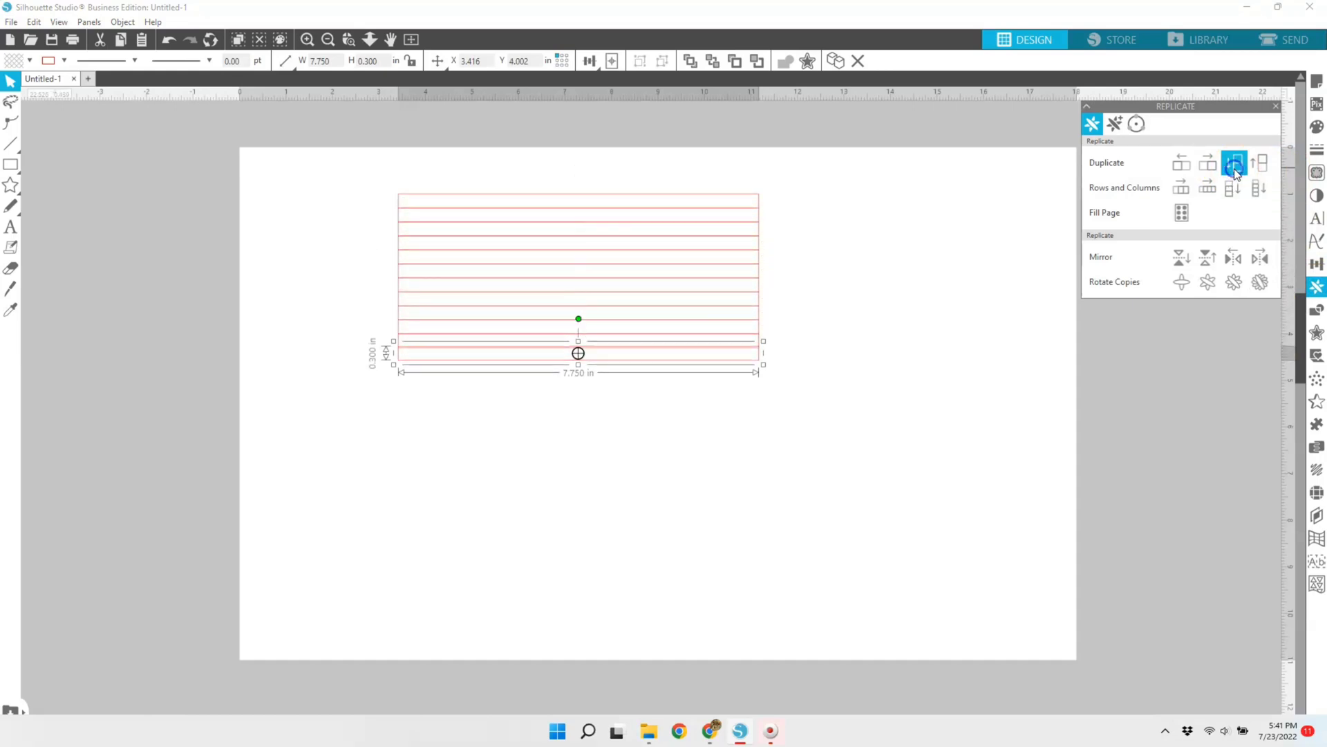
pyautogui.click(1236, 170)
pyautogui.click(1236, 170)
pyautogui.click(1236, 169)
pyautogui.click(1235, 169)
pyautogui.click(1235, 169)
pyautogui.click(1236, 169)
pyautogui.click(1236, 169)
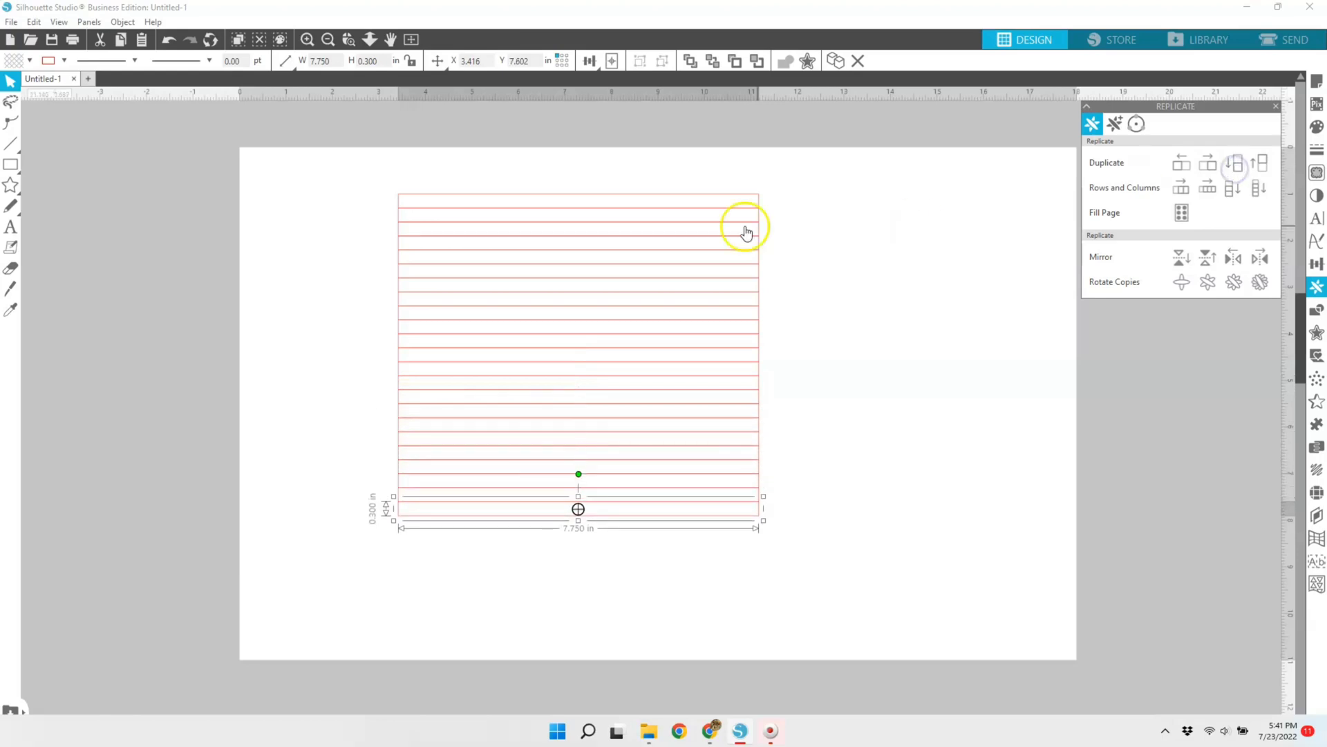
# Step: Delete every second strip in the stack, starting with the second one, to leave 12 evenly spaced strips
pyautogui.click(683, 218)
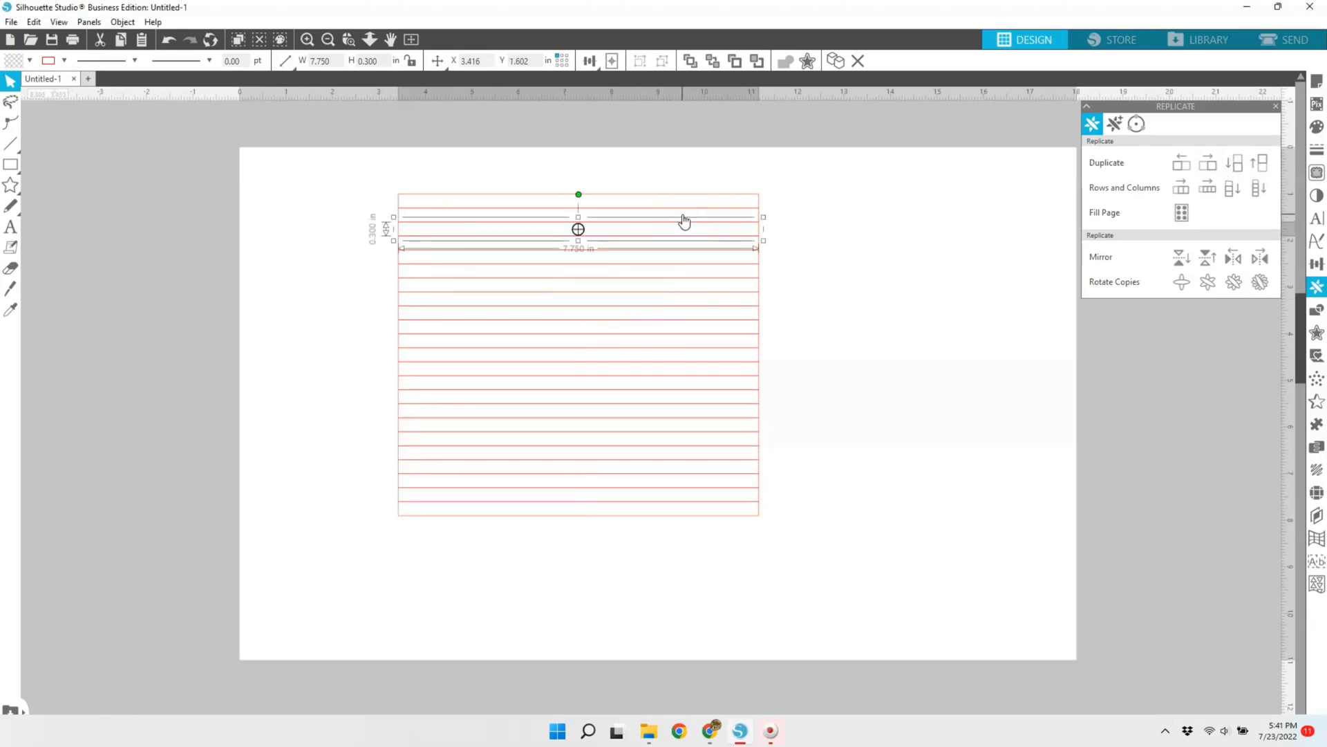
pyautogui.click(682, 211)
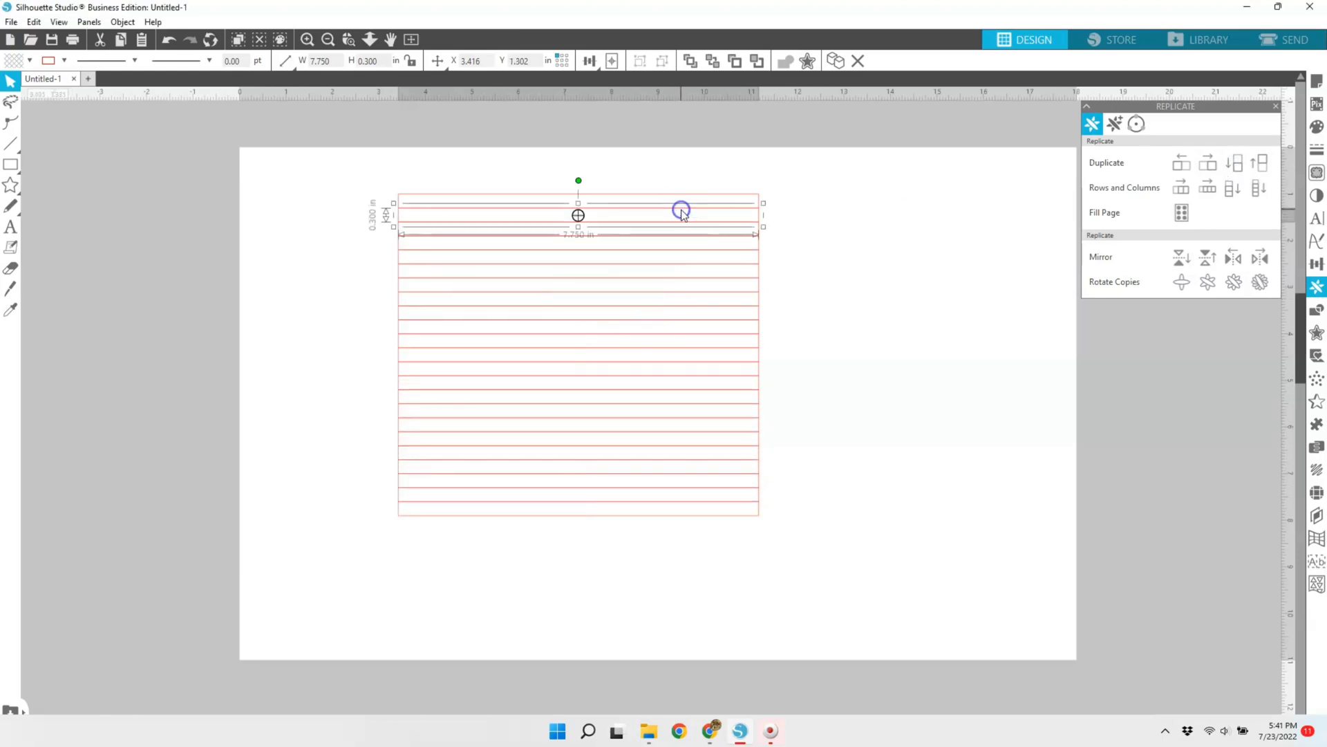
pyautogui.moveTo(682, 209); pyautogui.dragTo(682, 246)
pyautogui.click(680, 238)
pyautogui.press('Delete')
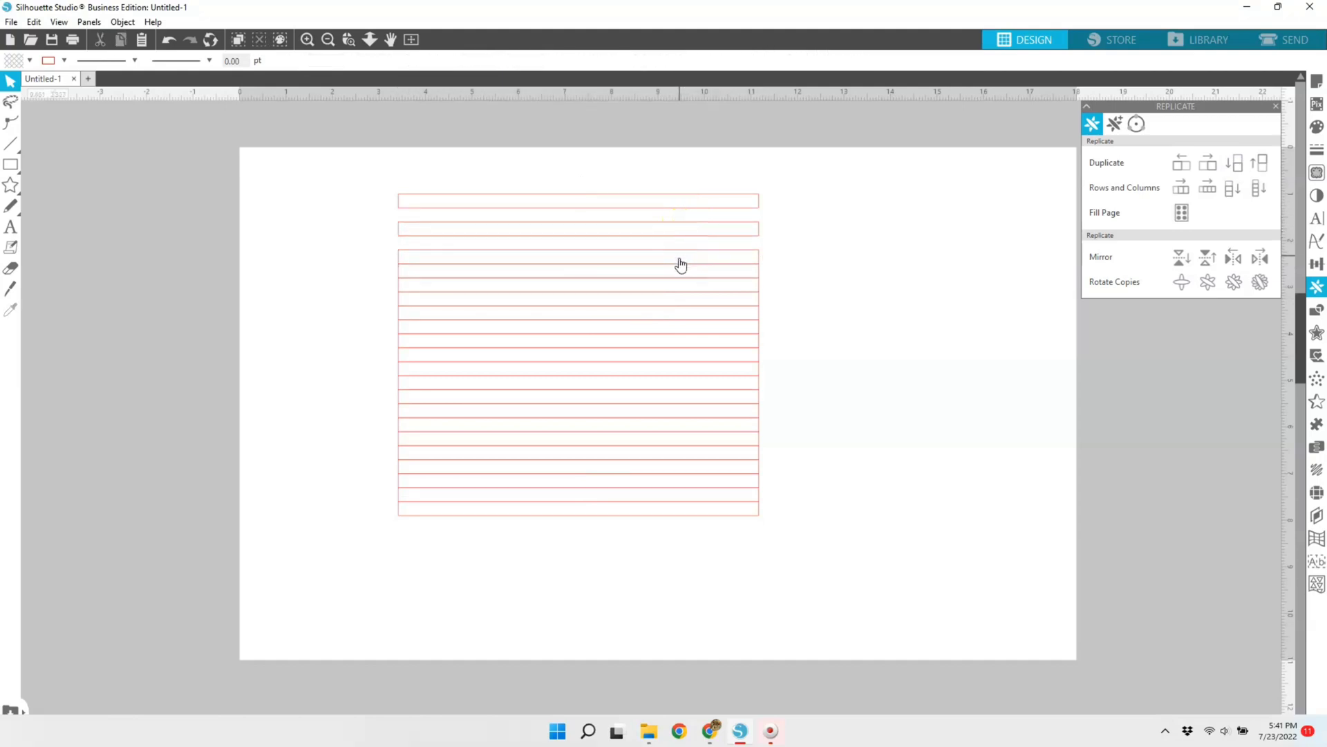
pyautogui.click(677, 266)
pyautogui.press('Delete')
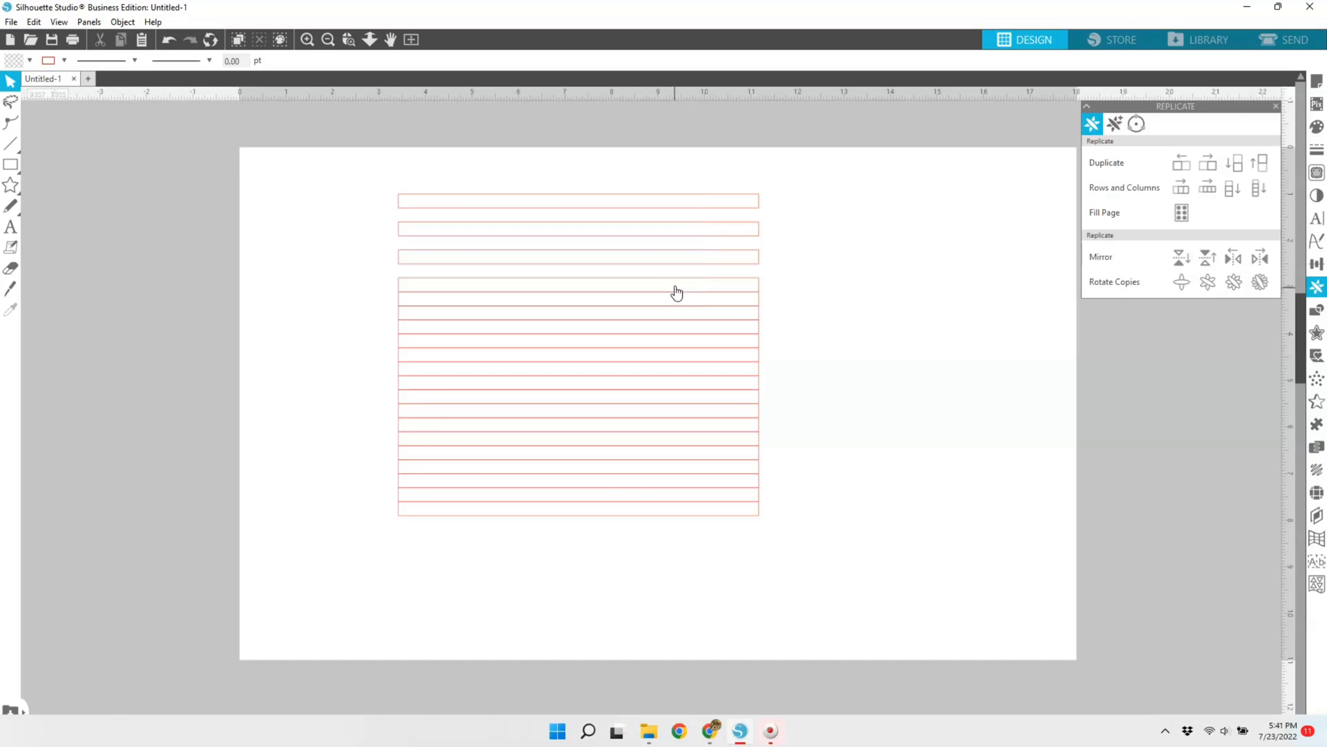
pyautogui.click(676, 297)
pyautogui.press('Delete')
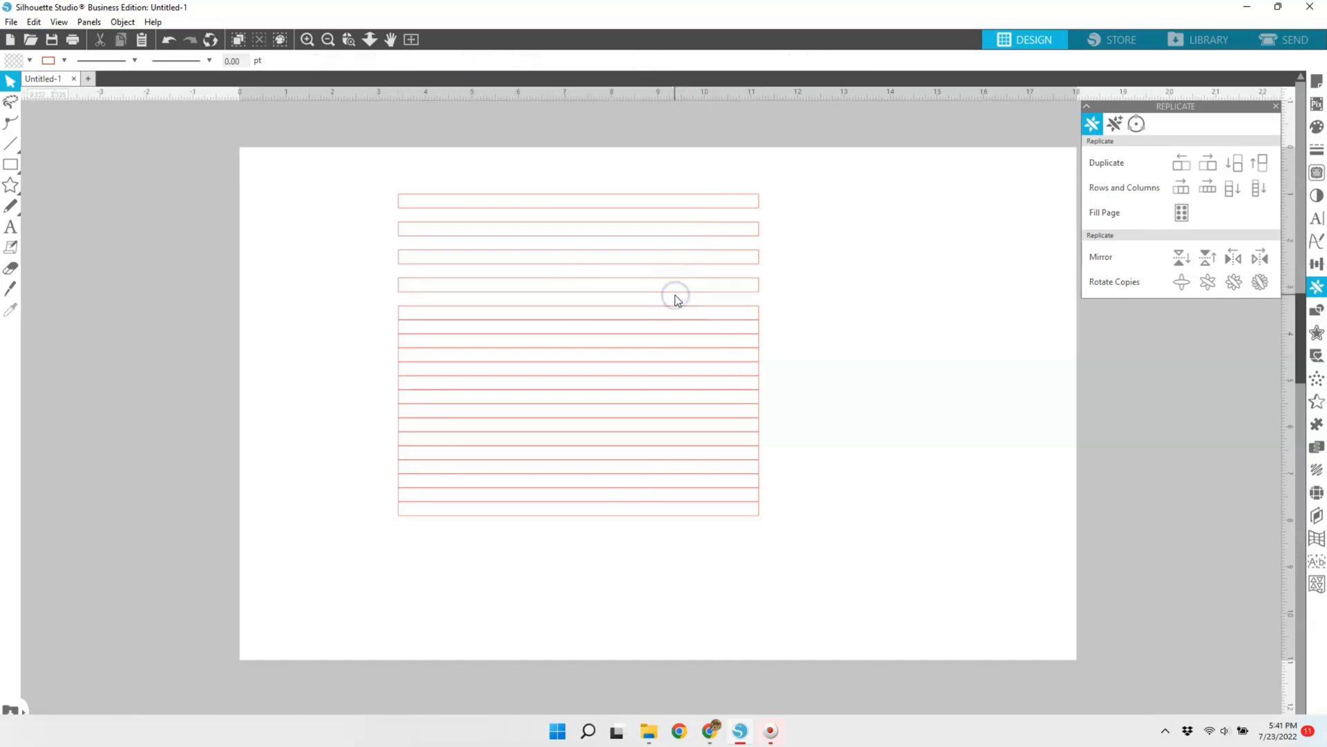
pyautogui.click(678, 326)
pyautogui.press('Delete')
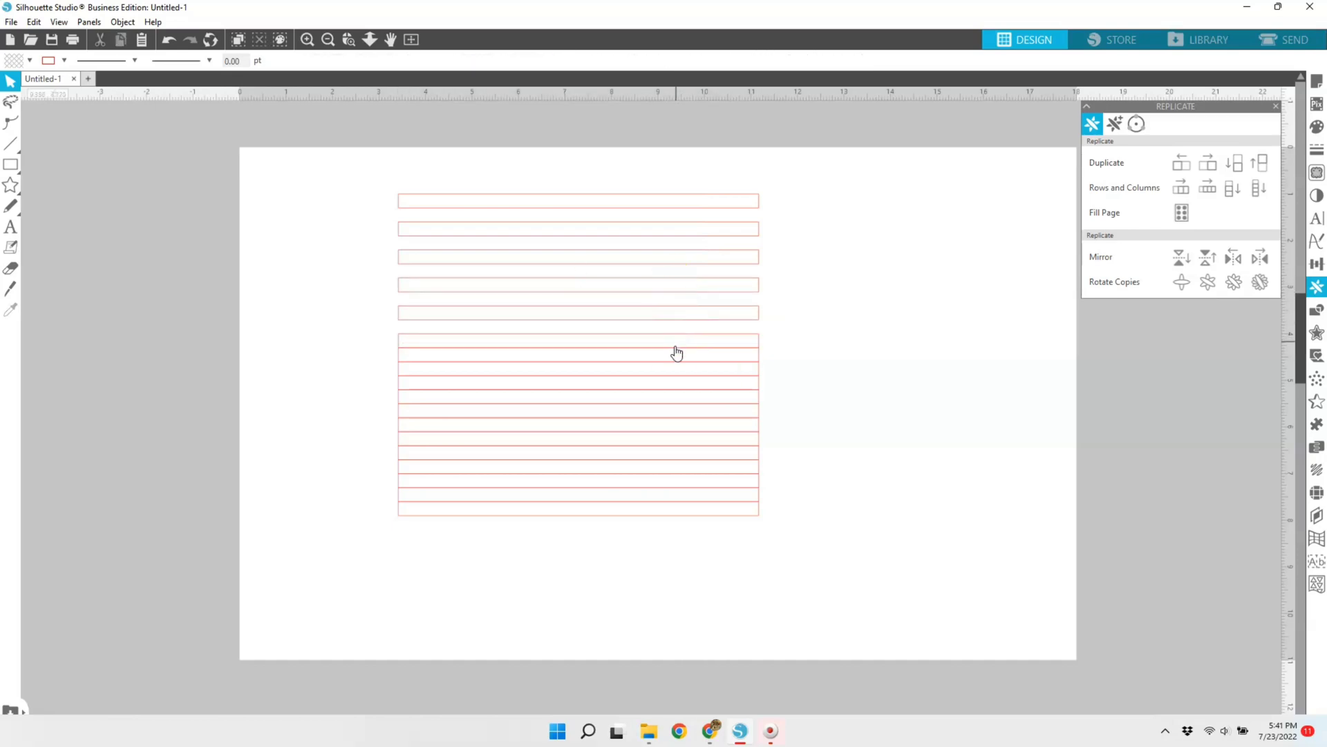
pyautogui.click(675, 356)
pyautogui.press('Delete')
pyautogui.click(676, 381)
pyautogui.press('Delete')
pyautogui.click(678, 410)
pyautogui.press('Delete')
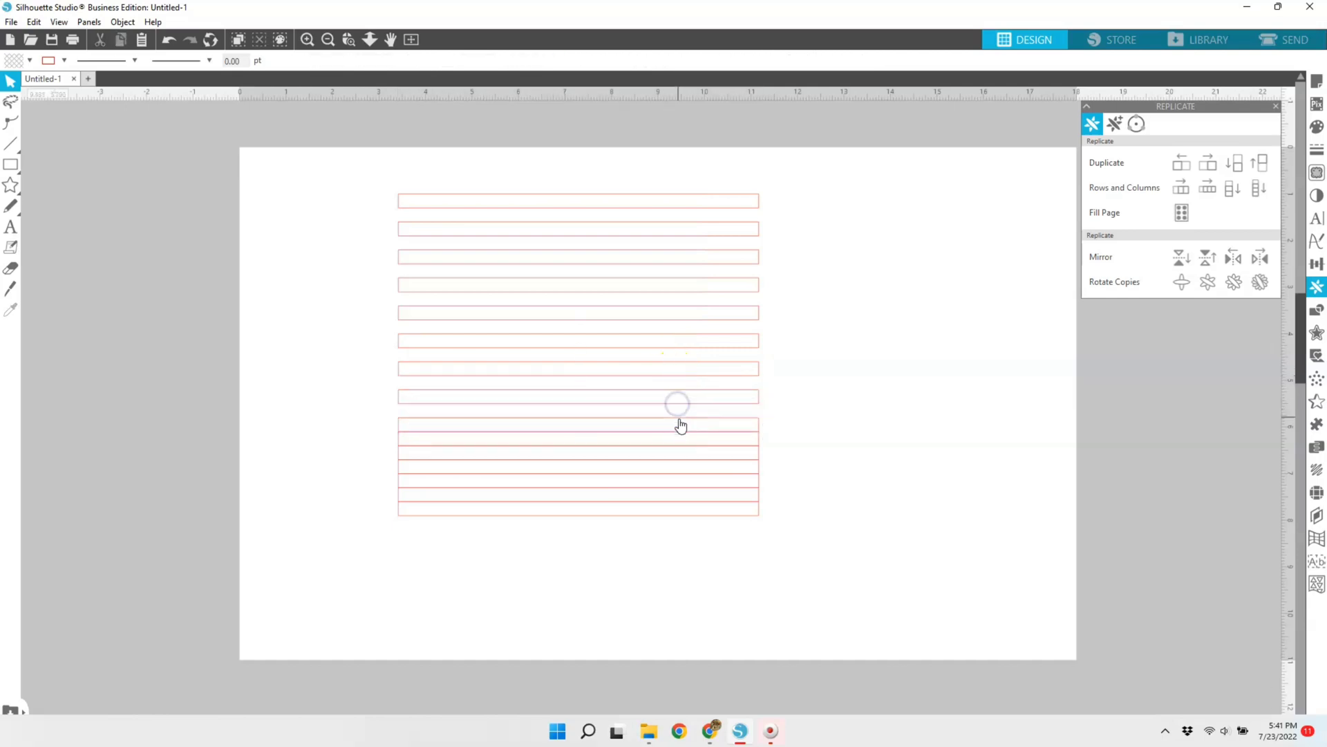
pyautogui.click(681, 438)
pyautogui.press('Delete')
pyautogui.click(681, 461)
pyautogui.press('Delete')
pyautogui.click(682, 491)
pyautogui.press('Delete')
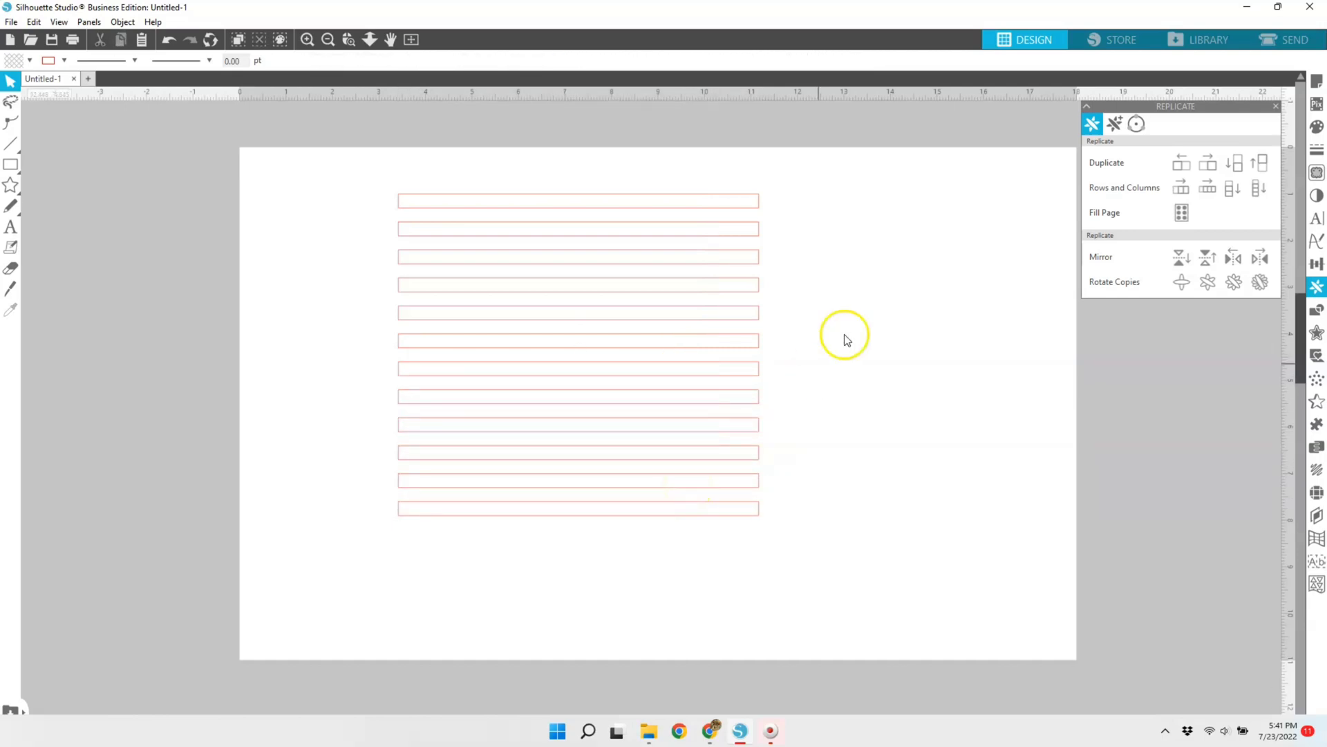
# Step: Move all the strips together down and to the right, to about X 4.47 in, Y 2.96 in
pyautogui.moveTo(406, 166); pyautogui.dragTo(822, 525)
pyautogui.moveTo(685, 422); pyautogui.dragTo(736, 515)
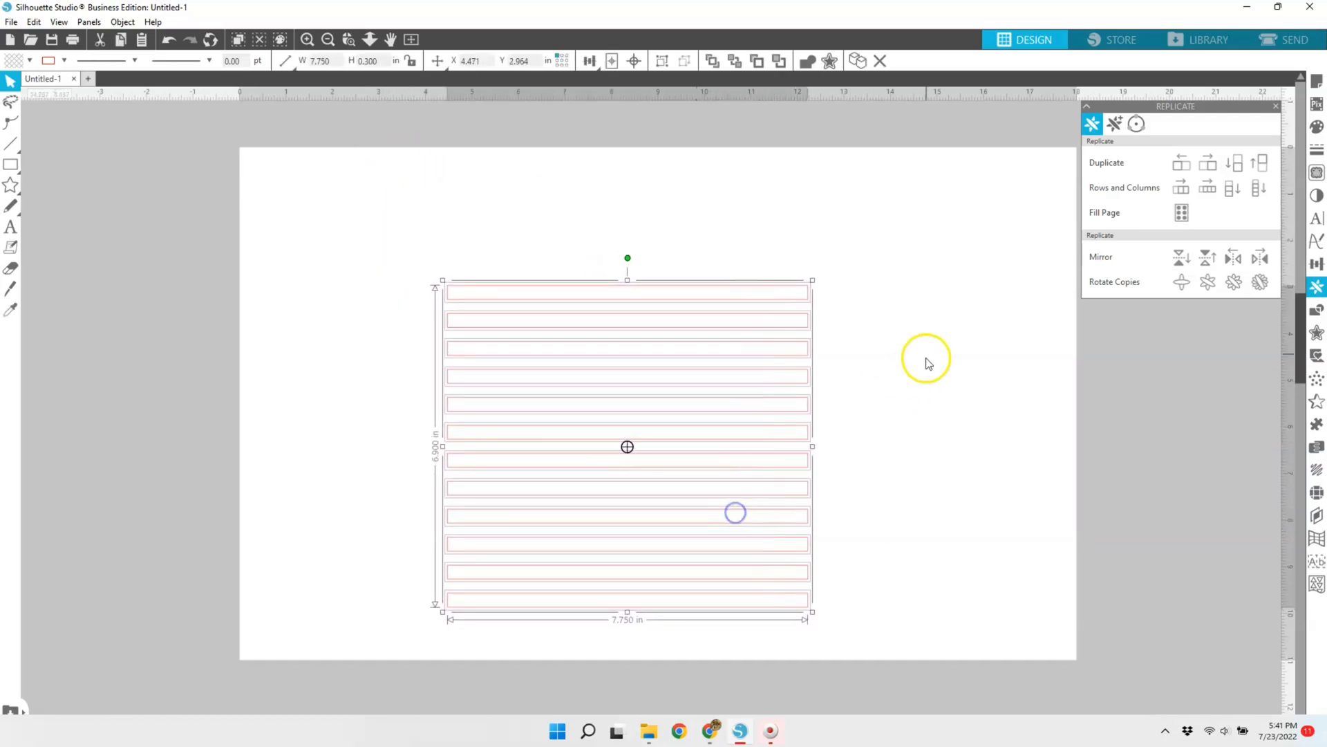
pyautogui.click(927, 334)
# Step: Draw a small rectangle above the strips, set its width to 1.065 in, and align its right edge with the strips' right ends
pyautogui.click(10, 164)
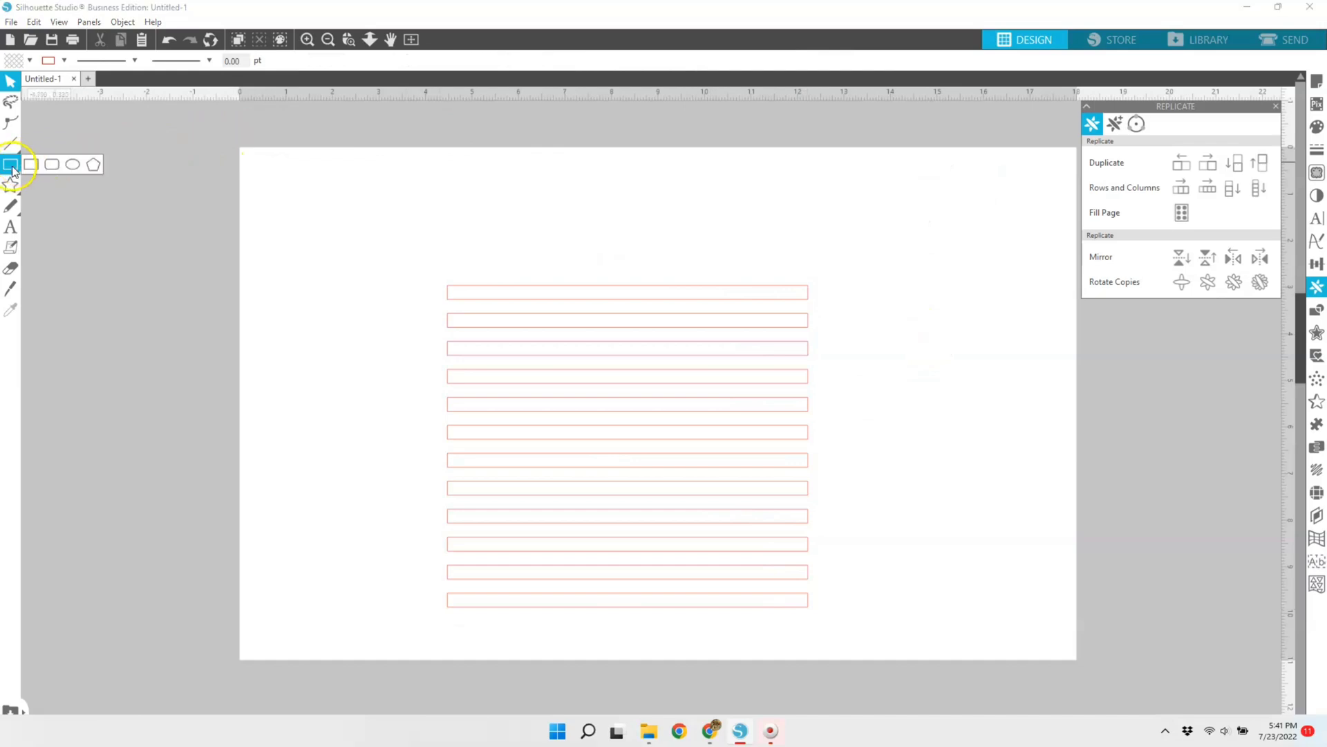
pyautogui.moveTo(667, 220); pyautogui.dragTo(779, 251)
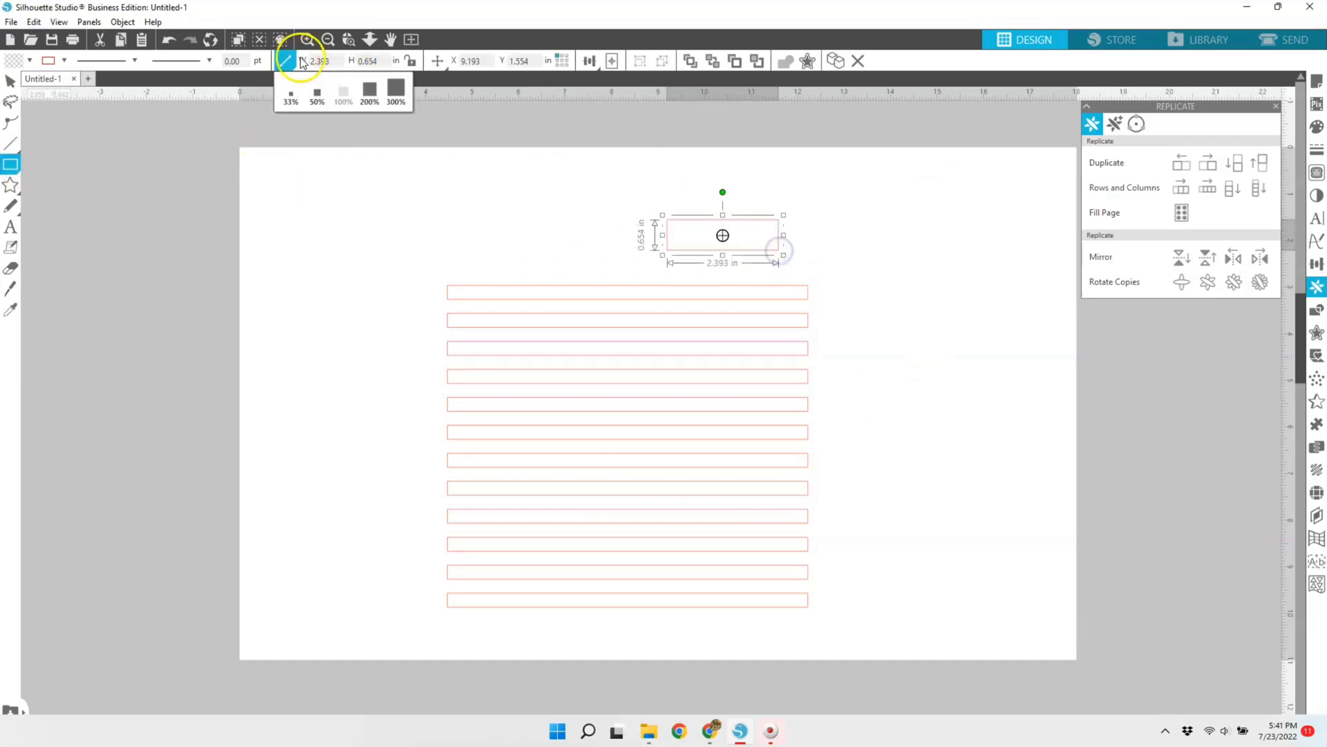
pyautogui.moveTo(293, 64)
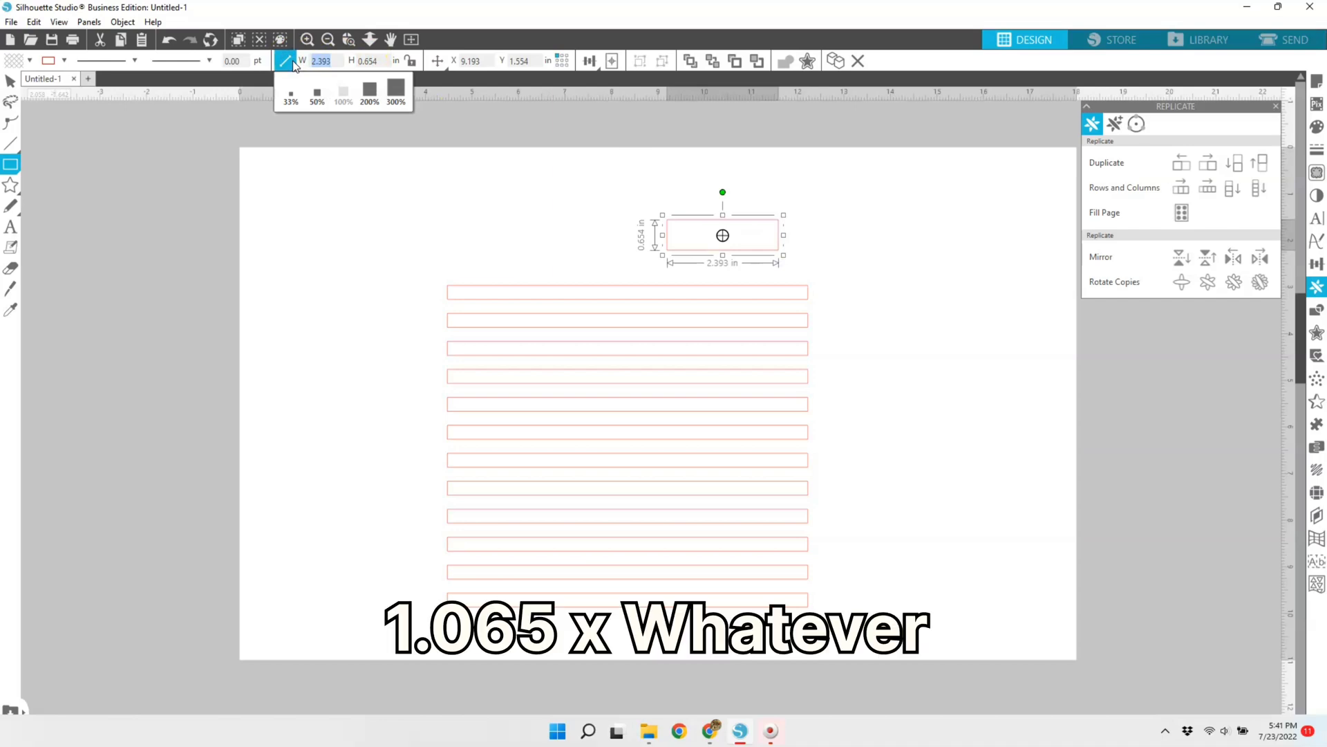
pyautogui.write('5')
pyautogui.press('Return')
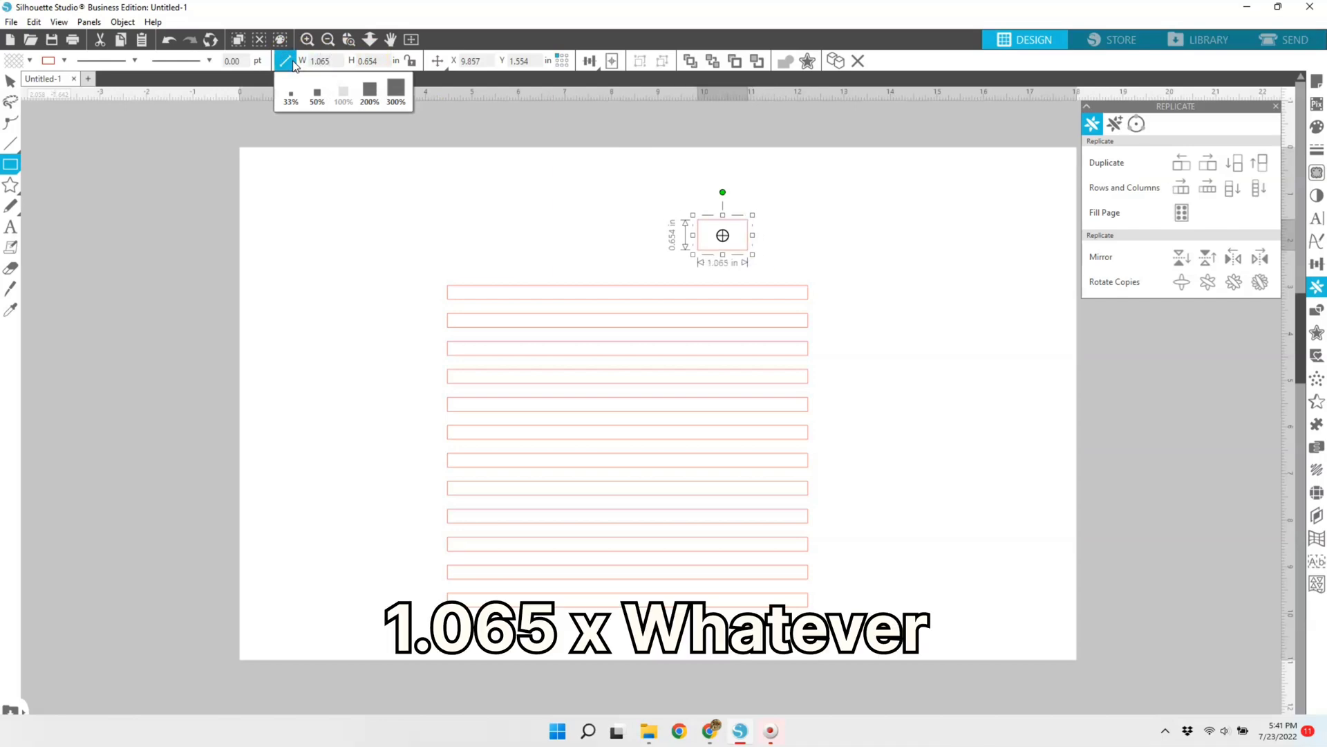
pyautogui.click(9, 81)
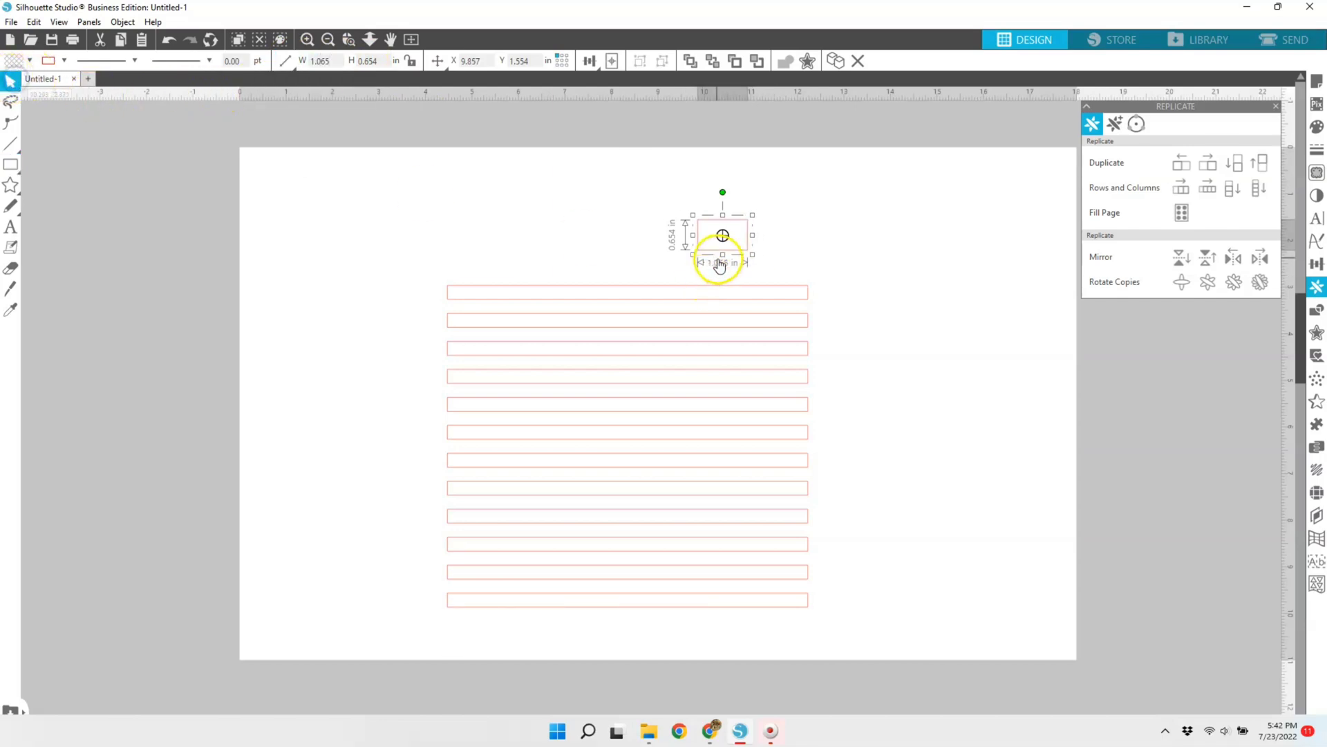
pyautogui.moveTo(716, 253); pyautogui.dragTo(776, 266)
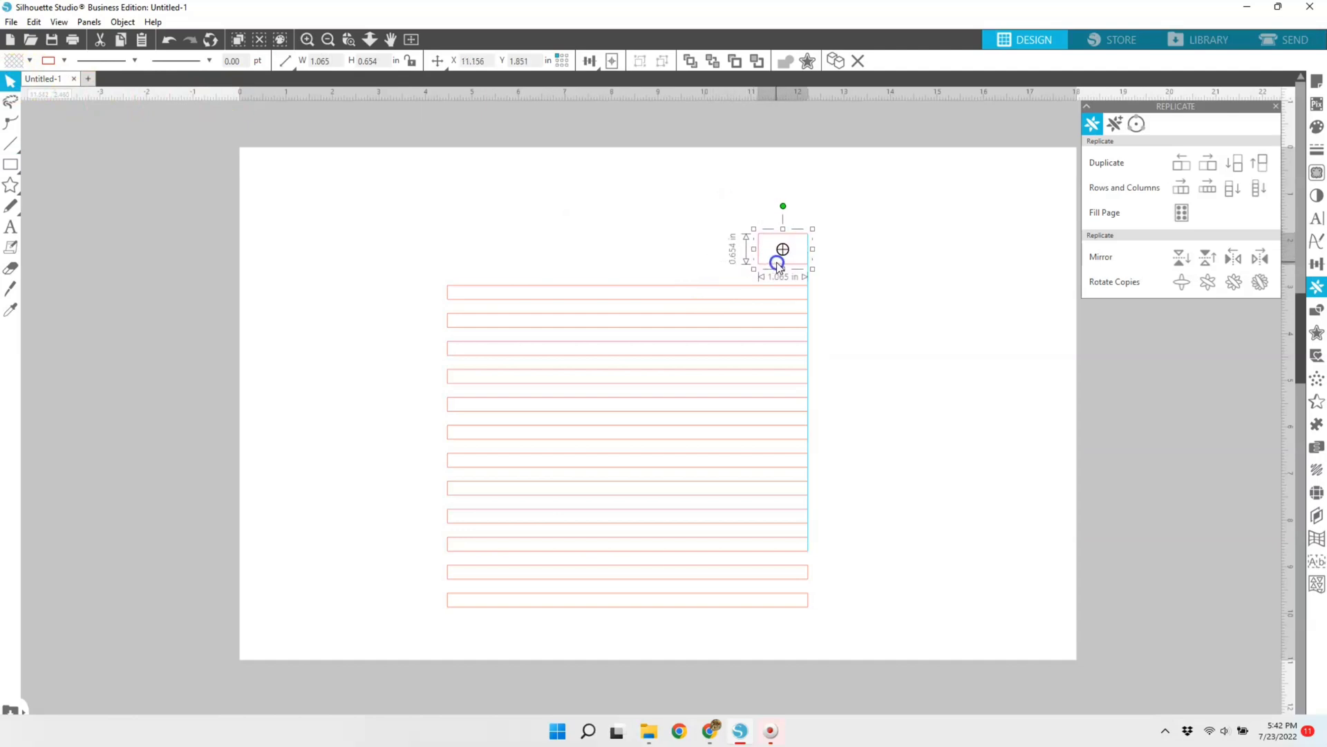
# Step: Draw a vertical line about 7.18 in long across all the strips and give it a line color other than red
pyautogui.click(10, 143)
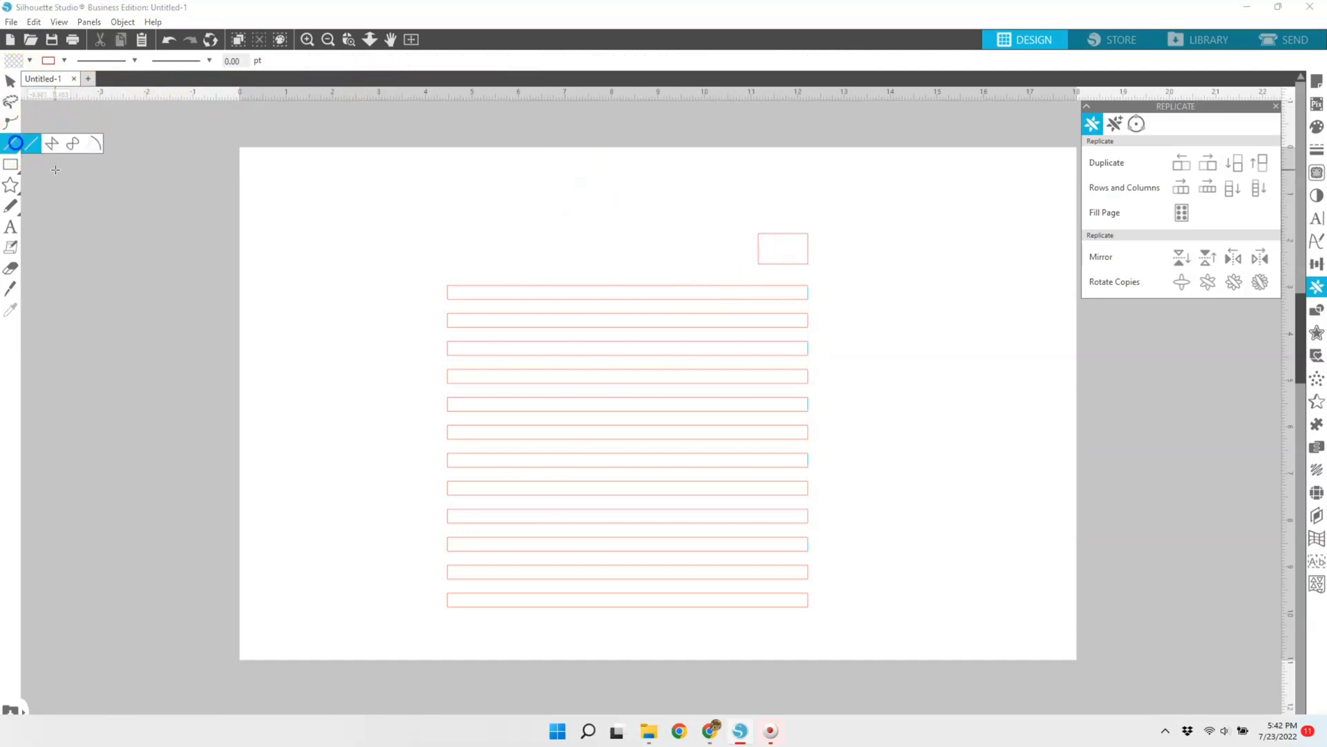
pyautogui.moveTo(754, 277); pyautogui.dragTo(756, 614)
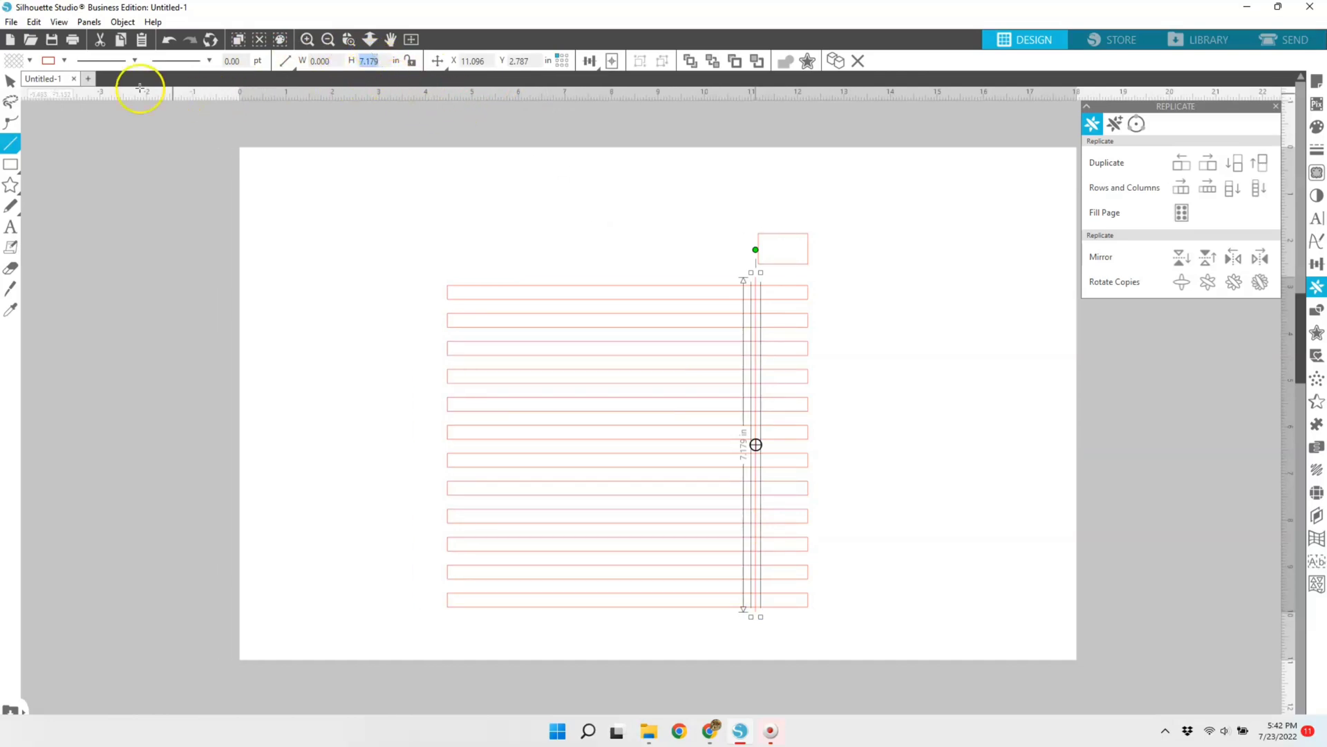
pyautogui.click(11, 82)
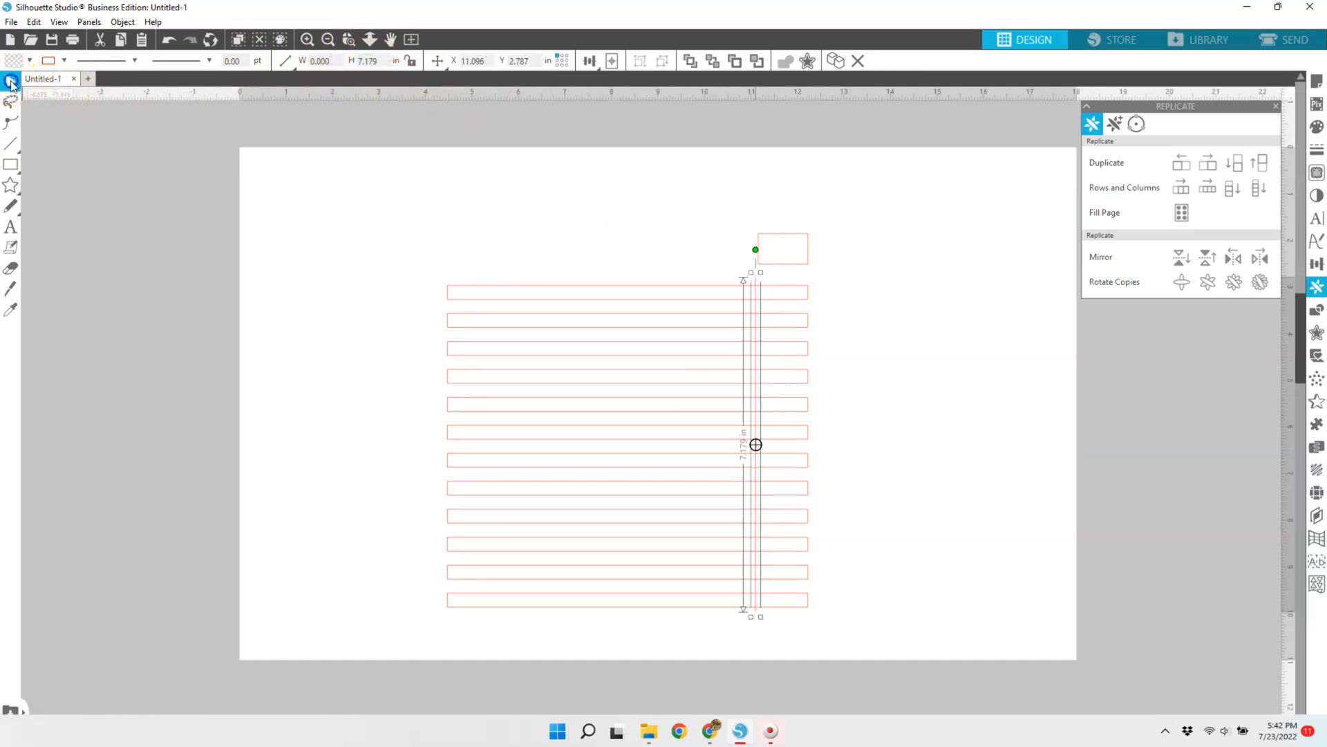
pyautogui.click(65, 60)
pyautogui.click(78, 81)
pyautogui.click(52, 82)
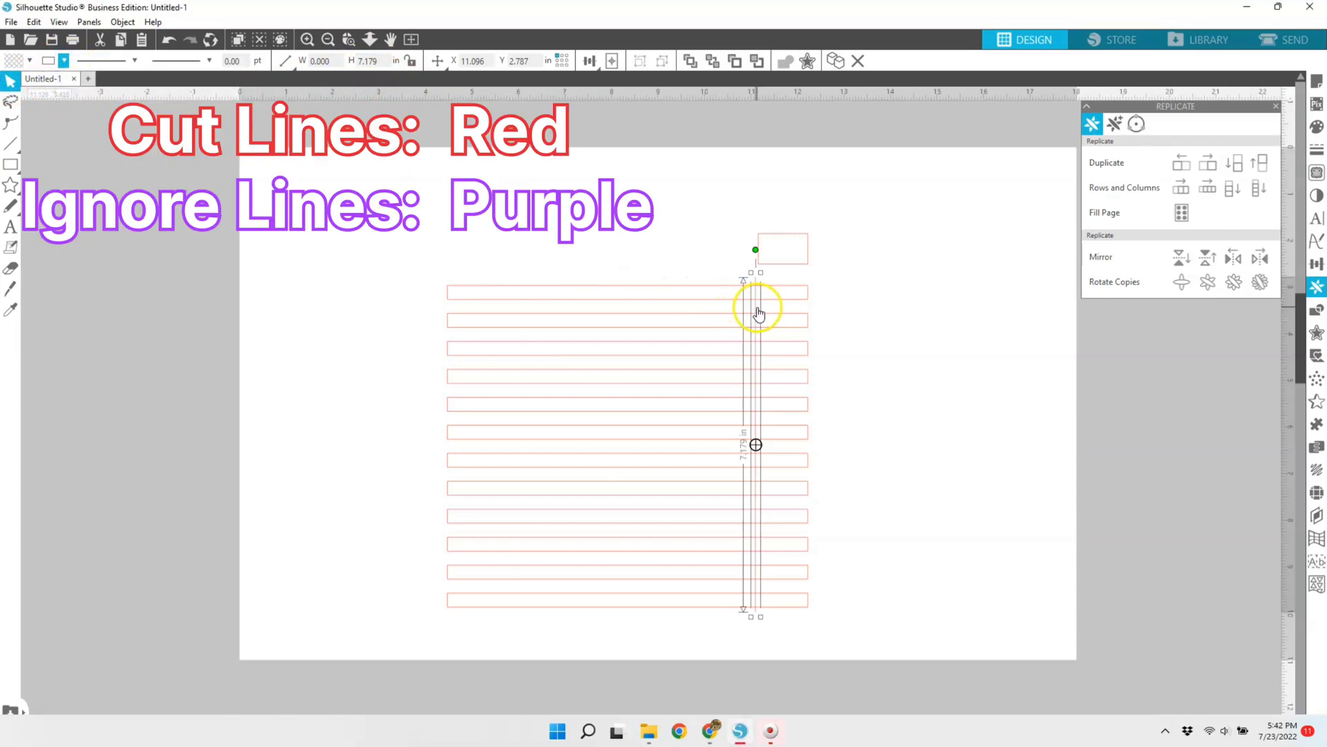
# Step: Align the vertical line with the small rectangle's left edge, and delete that rectangle
pyautogui.moveTo(757, 309); pyautogui.dragTo(759, 311)
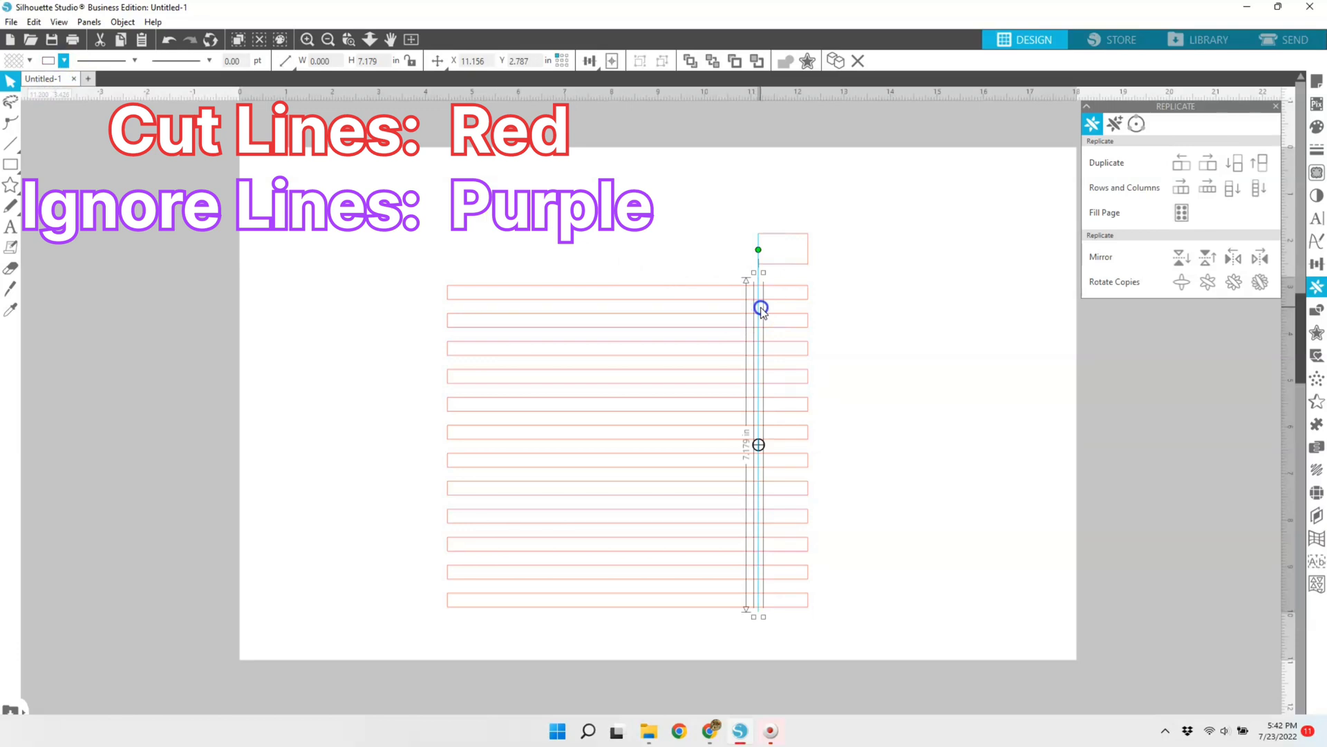
pyautogui.click(804, 264)
pyautogui.press('Delete')
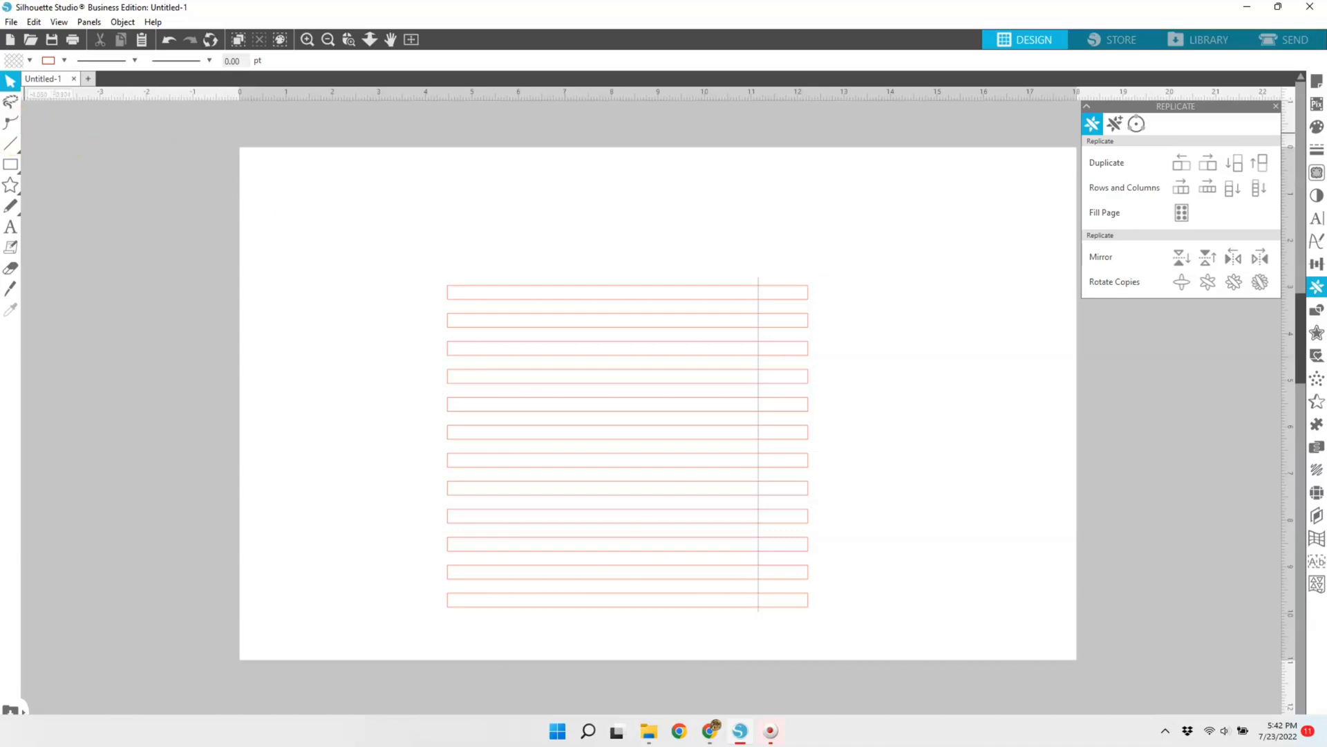
# Step: Draw a 12.25 x 1.2 in rectangle above the strips and move it to about X 2.22 in, Y 0.92 in
pyautogui.click(10, 164)
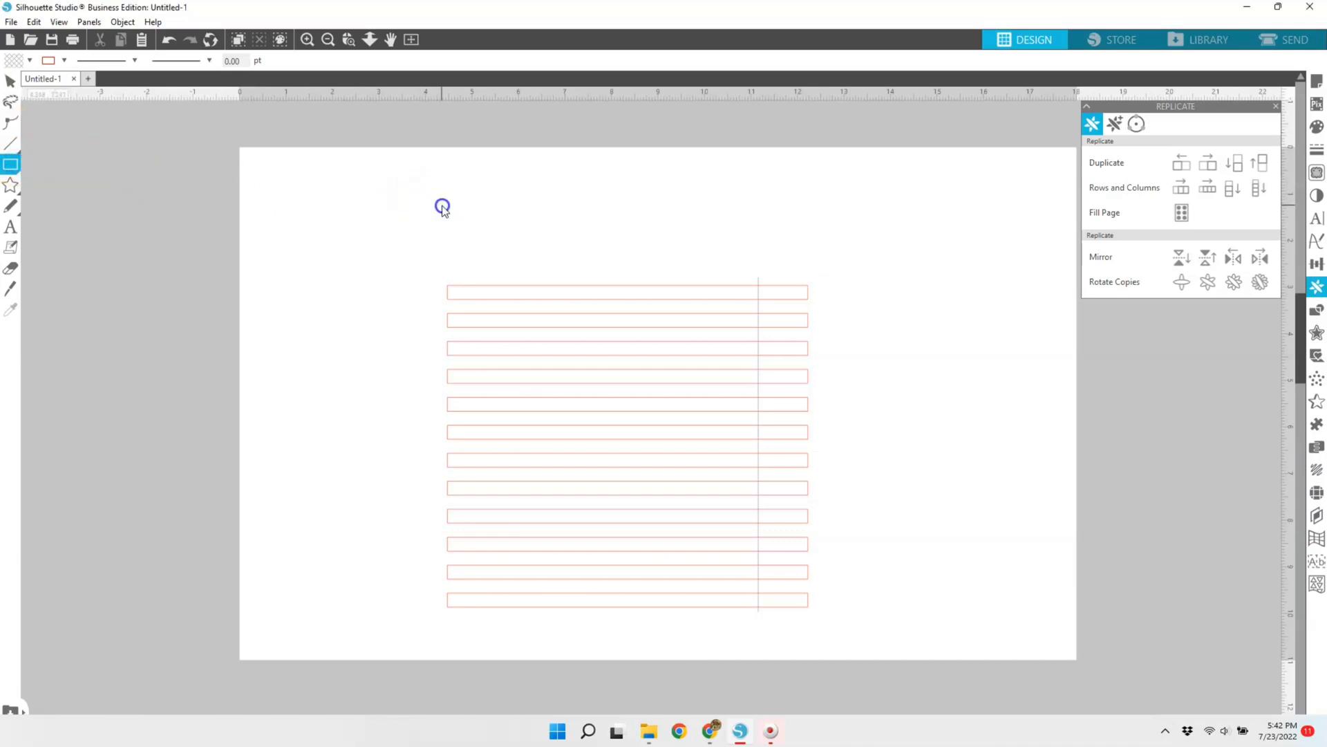
pyautogui.moveTo(441, 205); pyautogui.dragTo(686, 243)
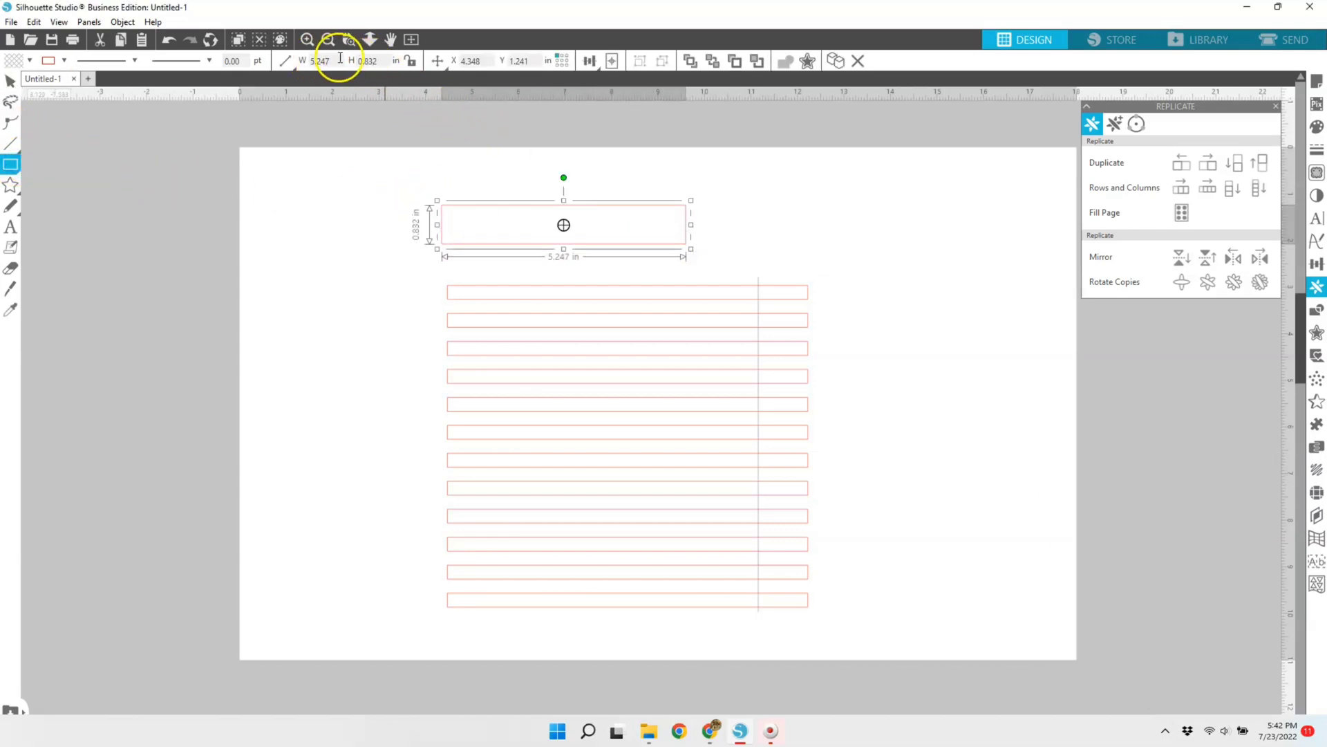
pyautogui.click(436, 61)
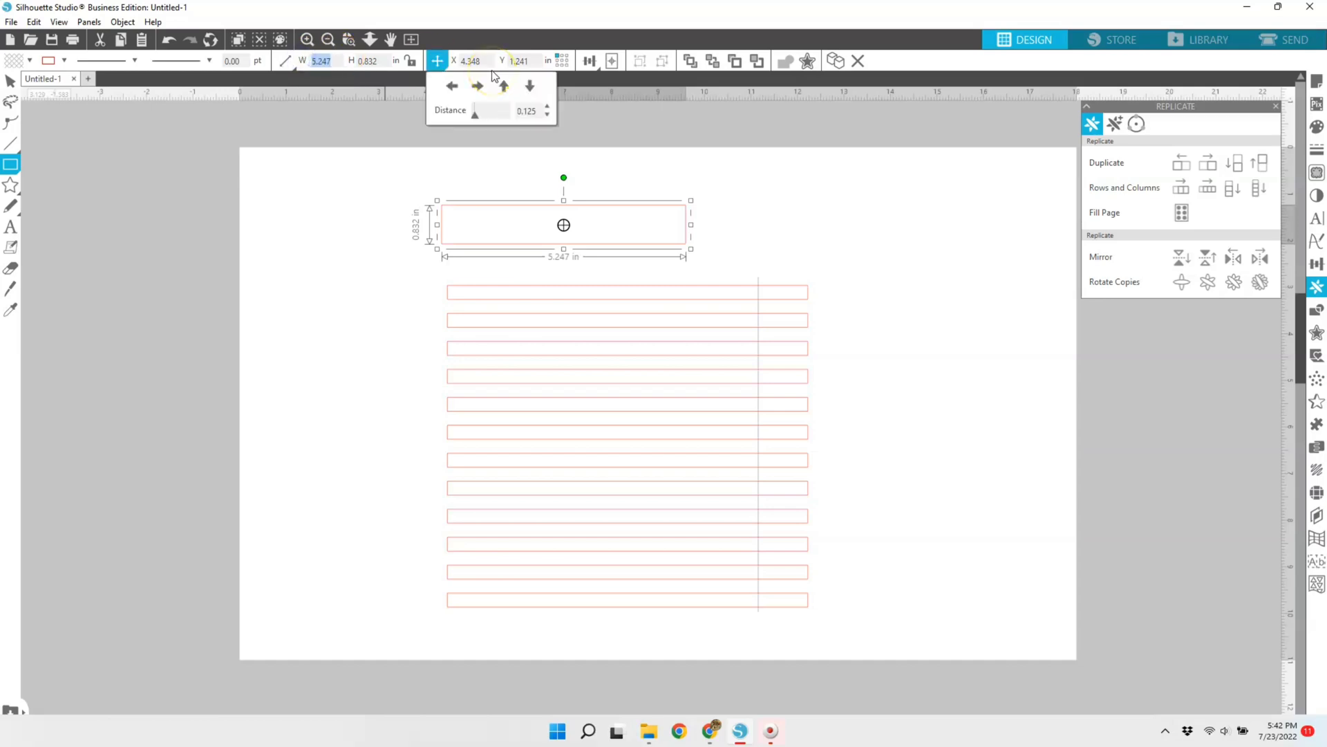
pyautogui.press('Return')
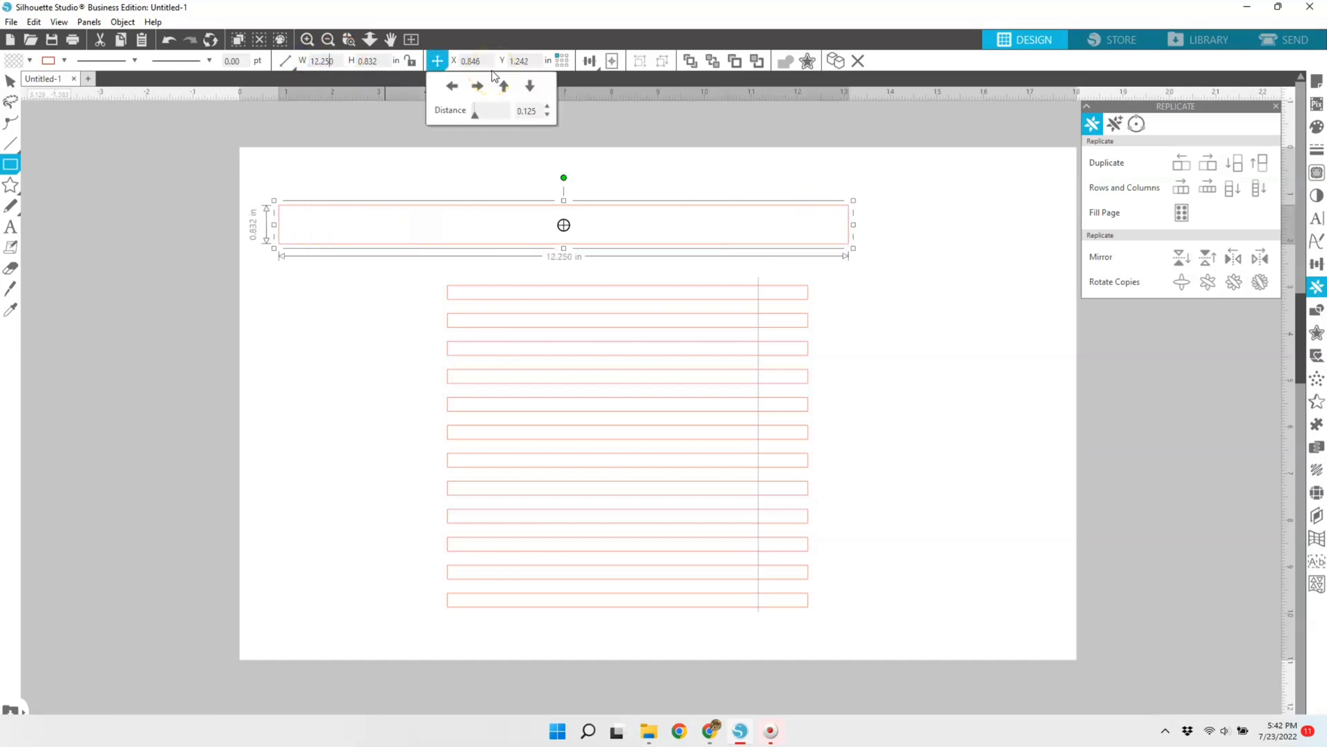
pyautogui.click(382, 61)
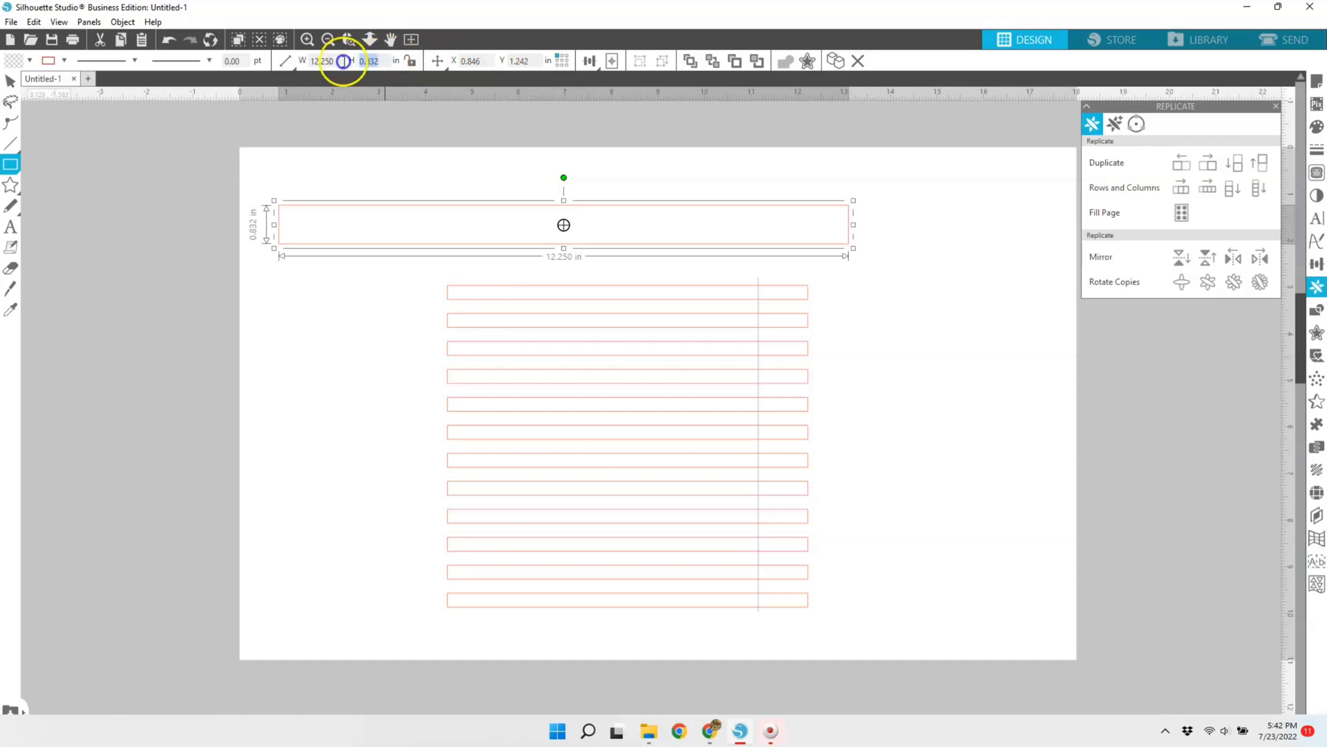
pyautogui.write('1.2')
pyautogui.press('Return')
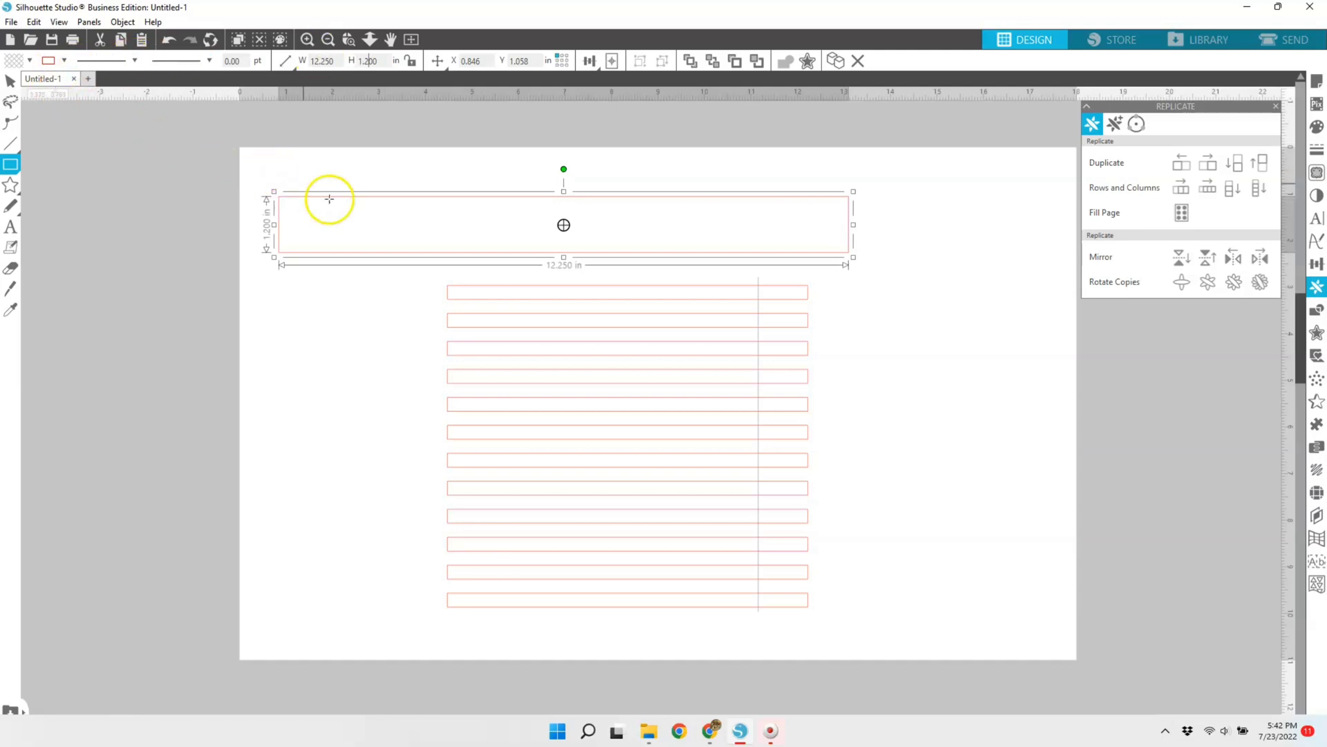
pyautogui.click(10, 81)
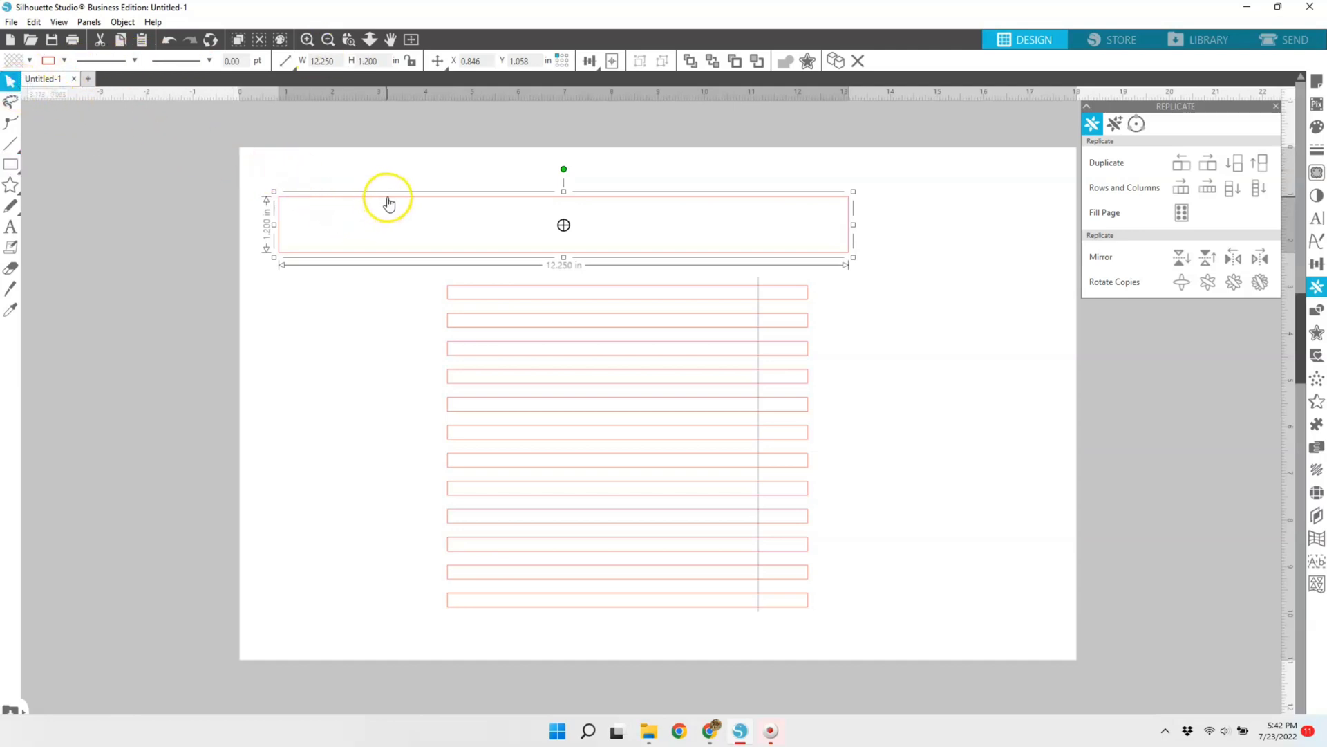
pyautogui.moveTo(388, 199); pyautogui.dragTo(448, 190)
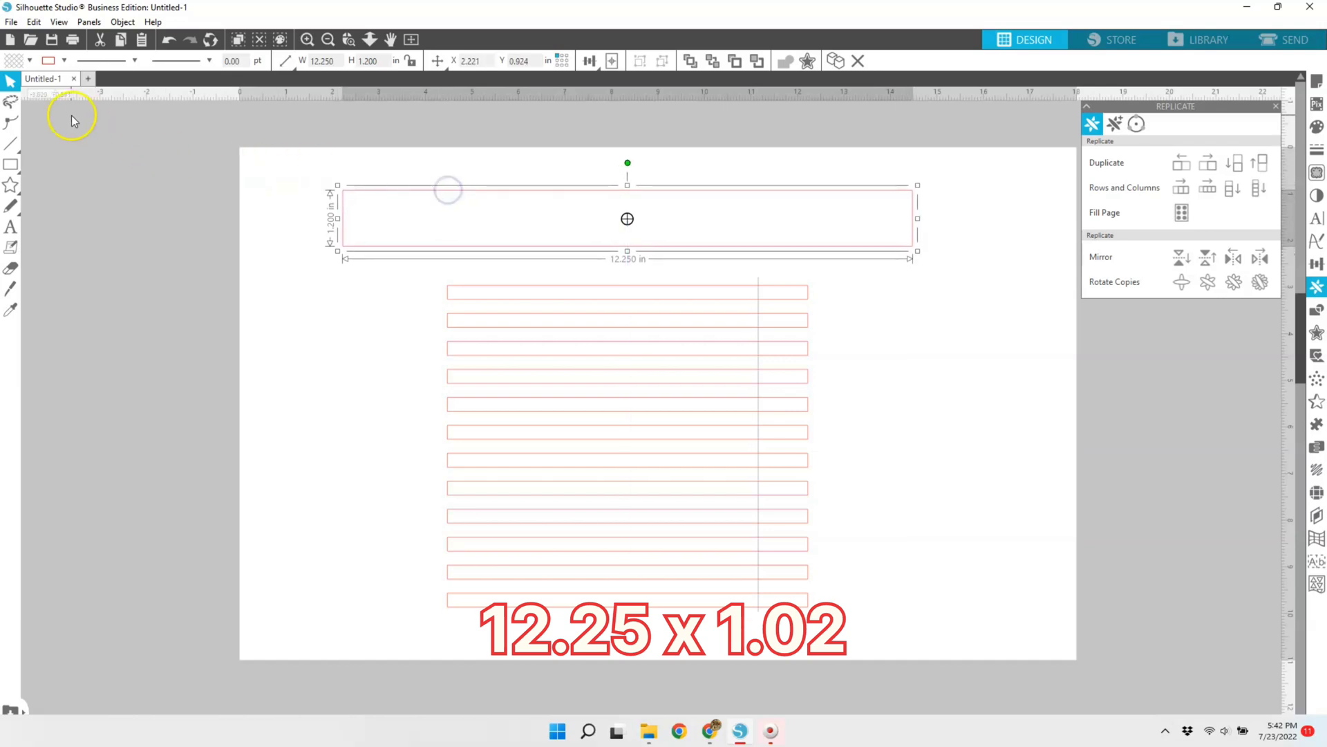
# Step: Draw a second rectangle overlapping the wide one above the strips and size it to 6.125 x 1.5 in
pyautogui.click(11, 164)
pyautogui.moveTo(313, 166); pyautogui.dragTo(622, 257)
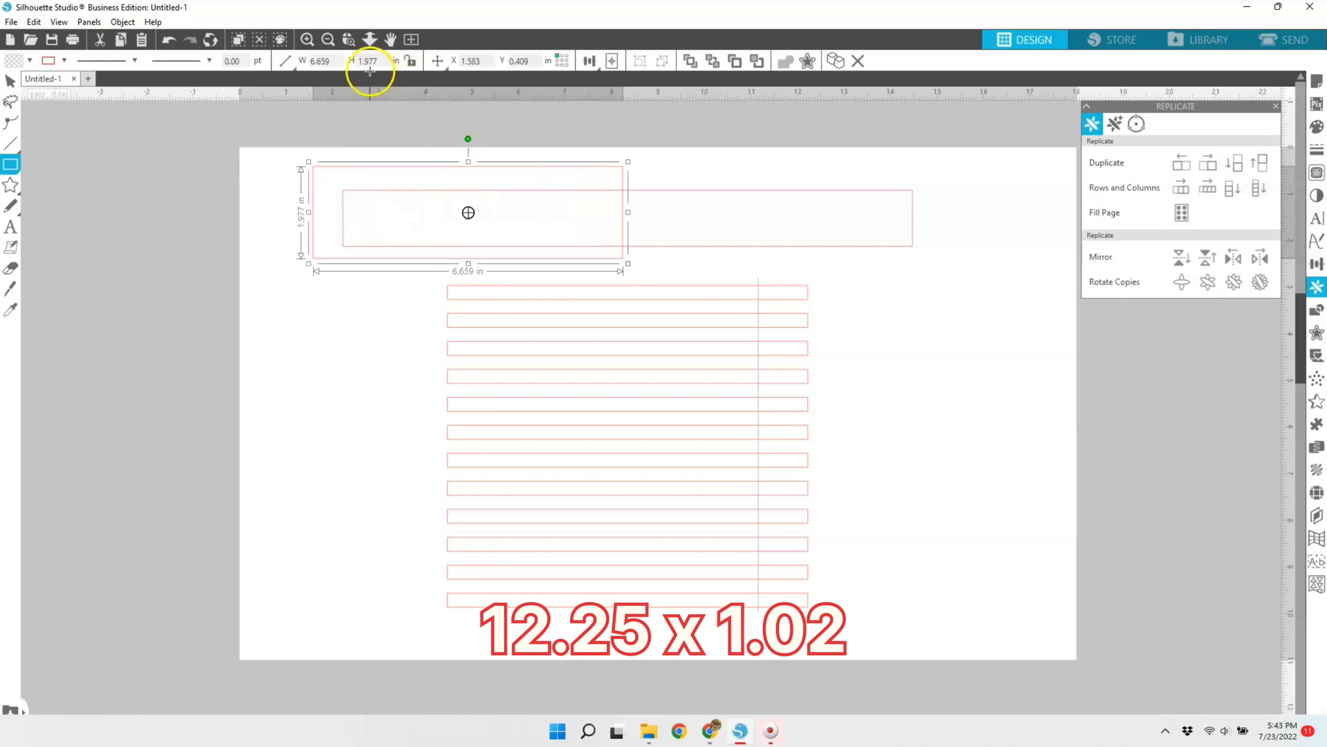
pyautogui.click(372, 61)
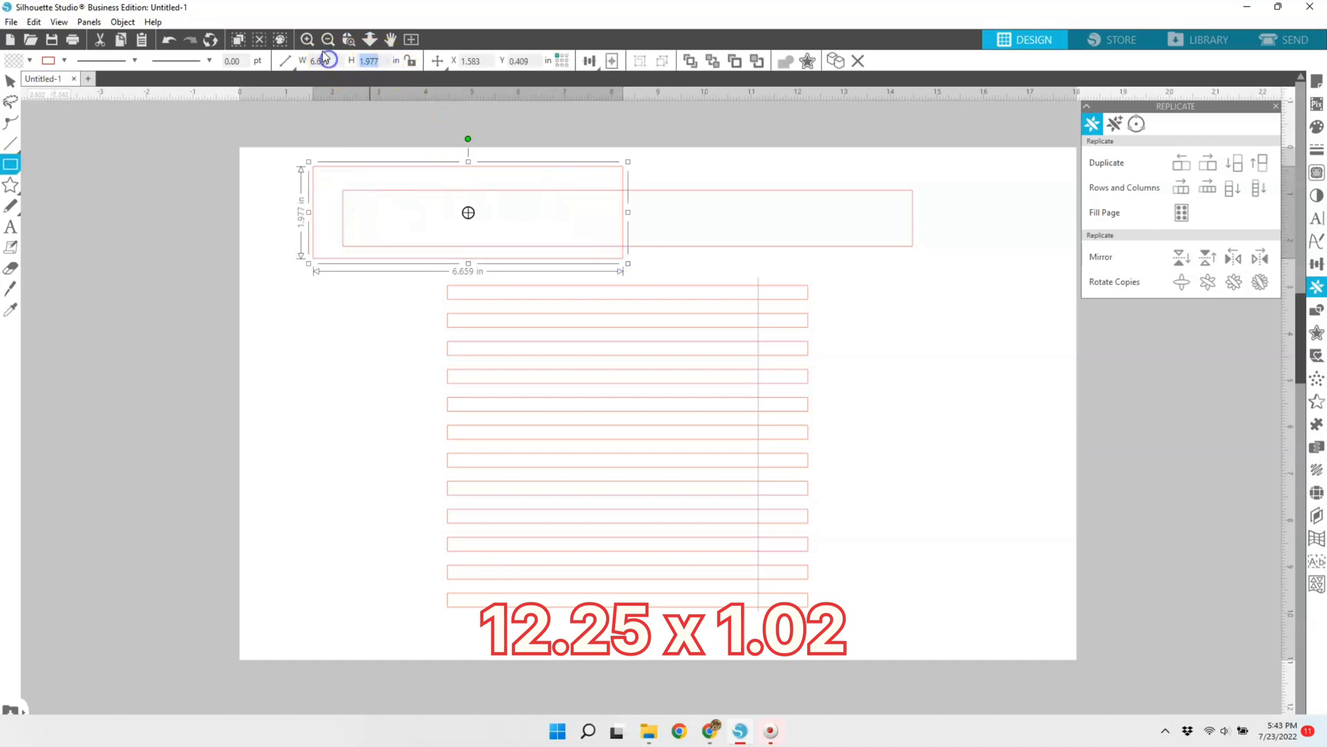
pyautogui.write('1.5')
pyautogui.press('Return')
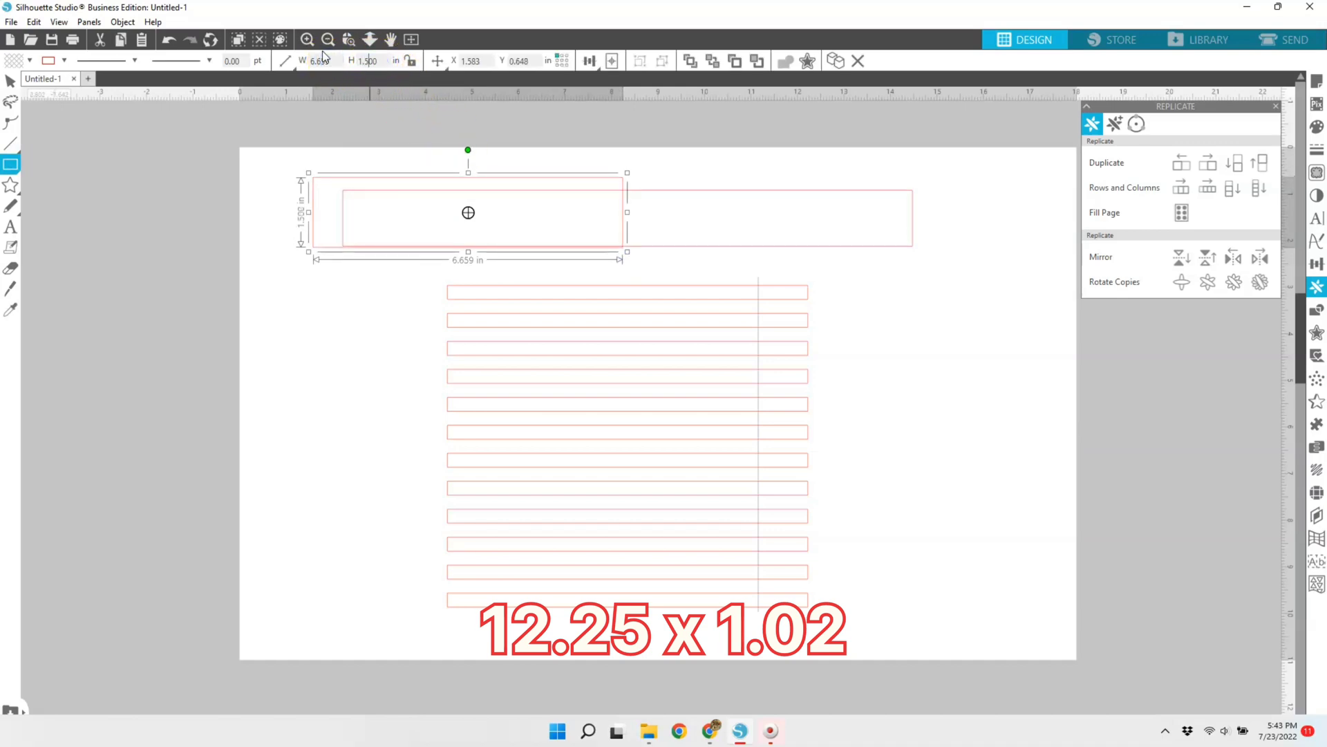
pyautogui.click(330, 59)
pyautogui.write('1.')
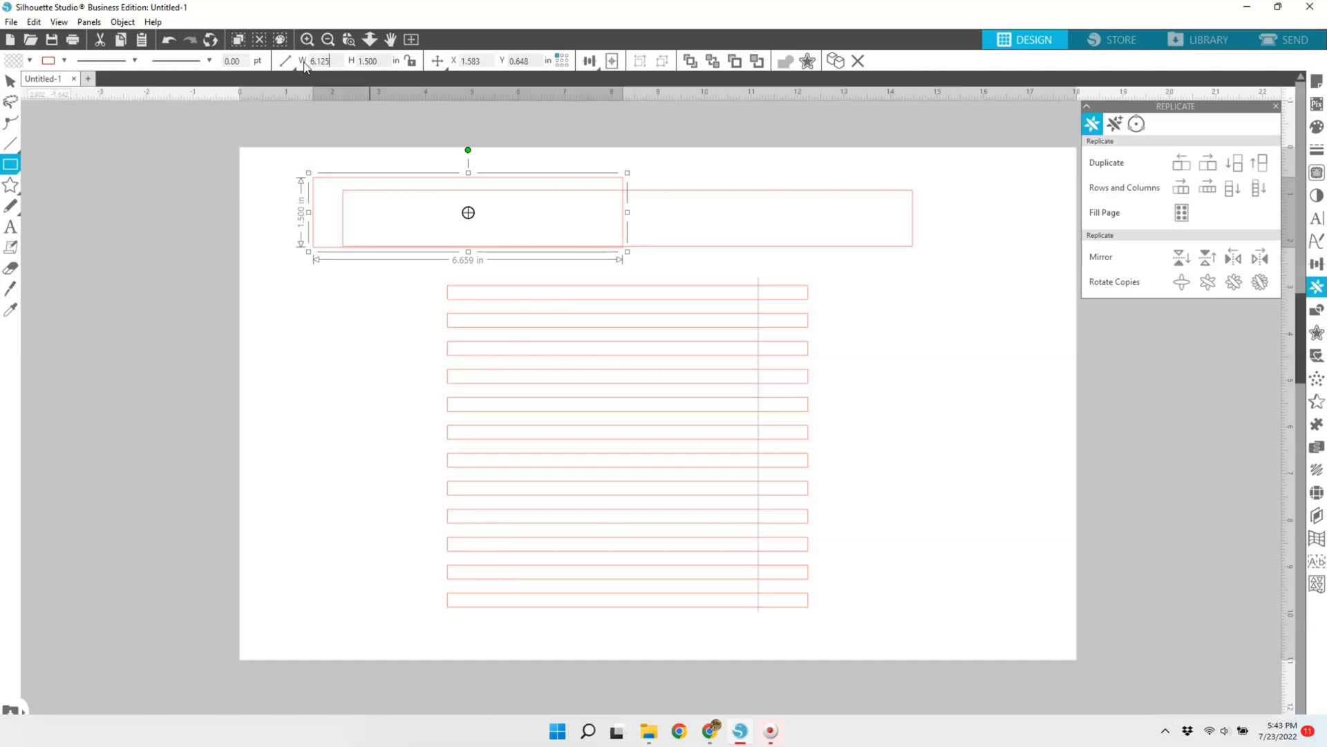
pyautogui.press('Return')
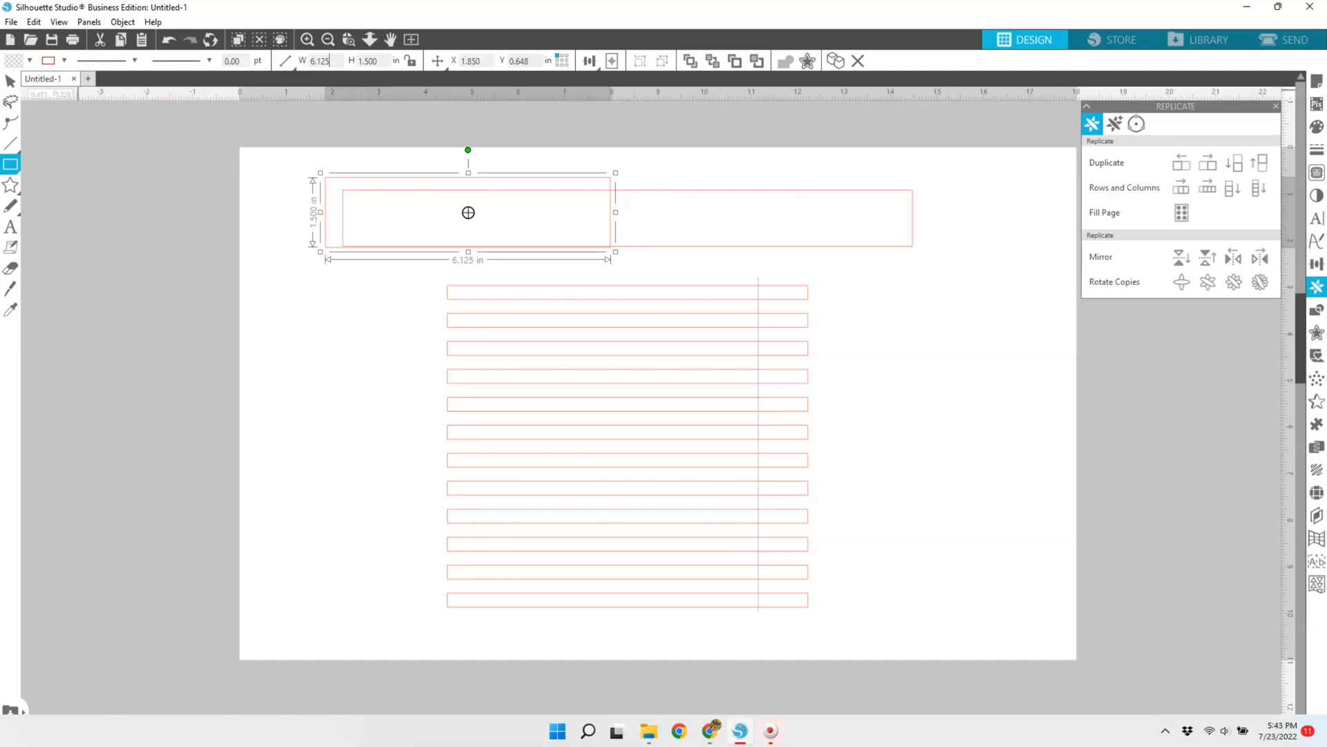
# Step: Align the 6.125 in rectangle with the wide rectangle's left edge, centered vertically on it, and give it a gray line color
pyautogui.click(11, 81)
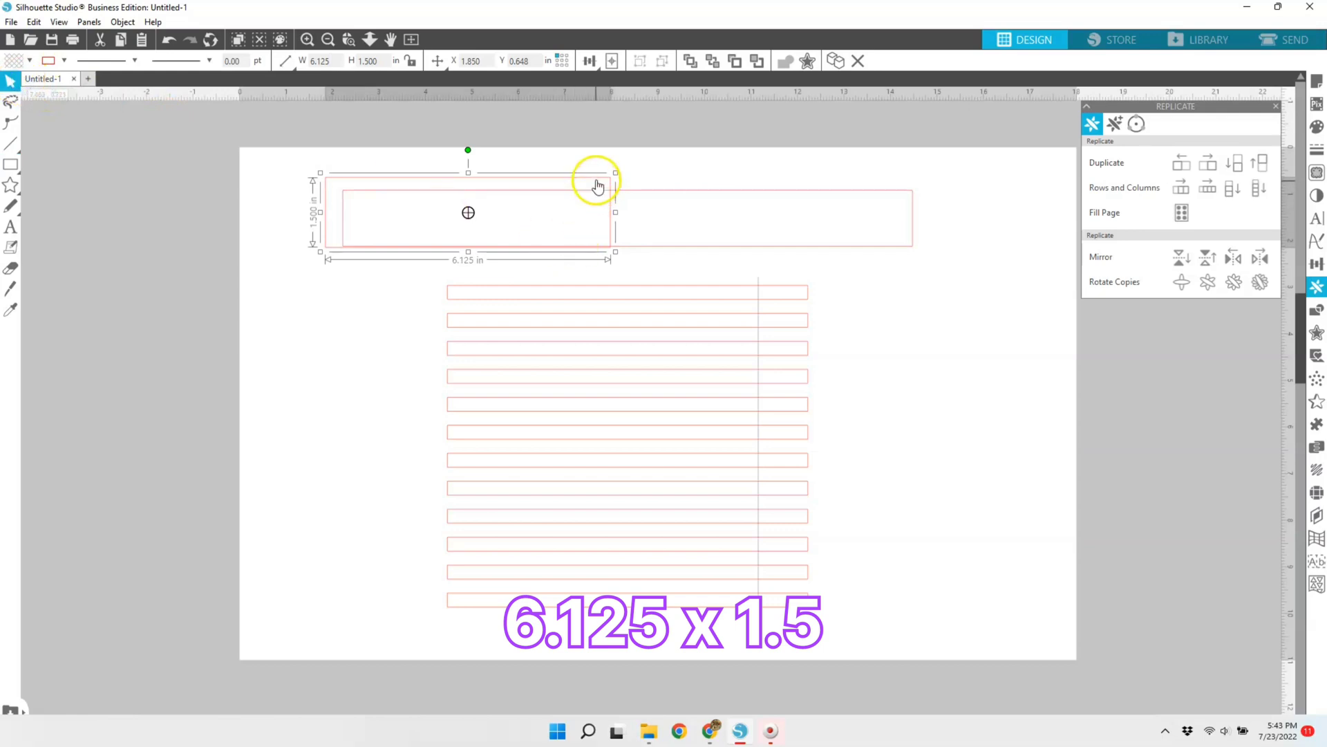
pyautogui.moveTo(597, 187); pyautogui.dragTo(616, 189)
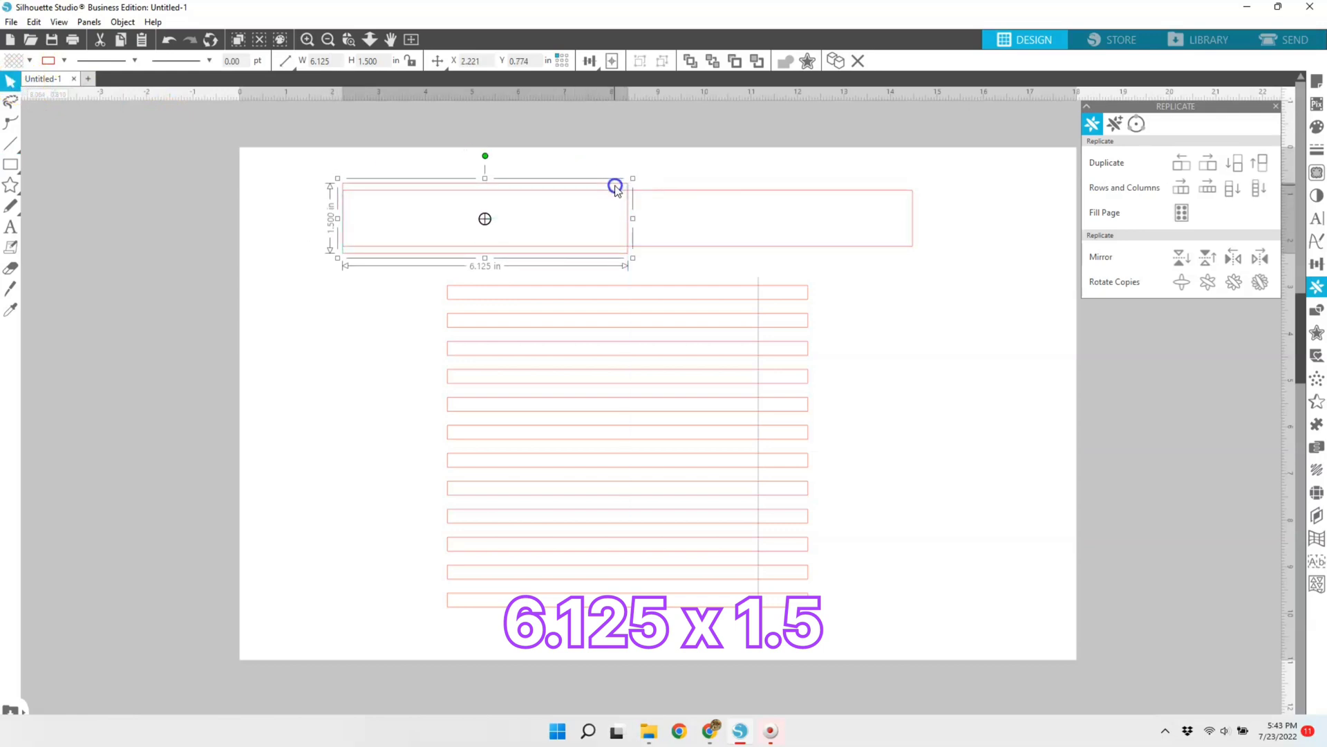
pyautogui.click(64, 61)
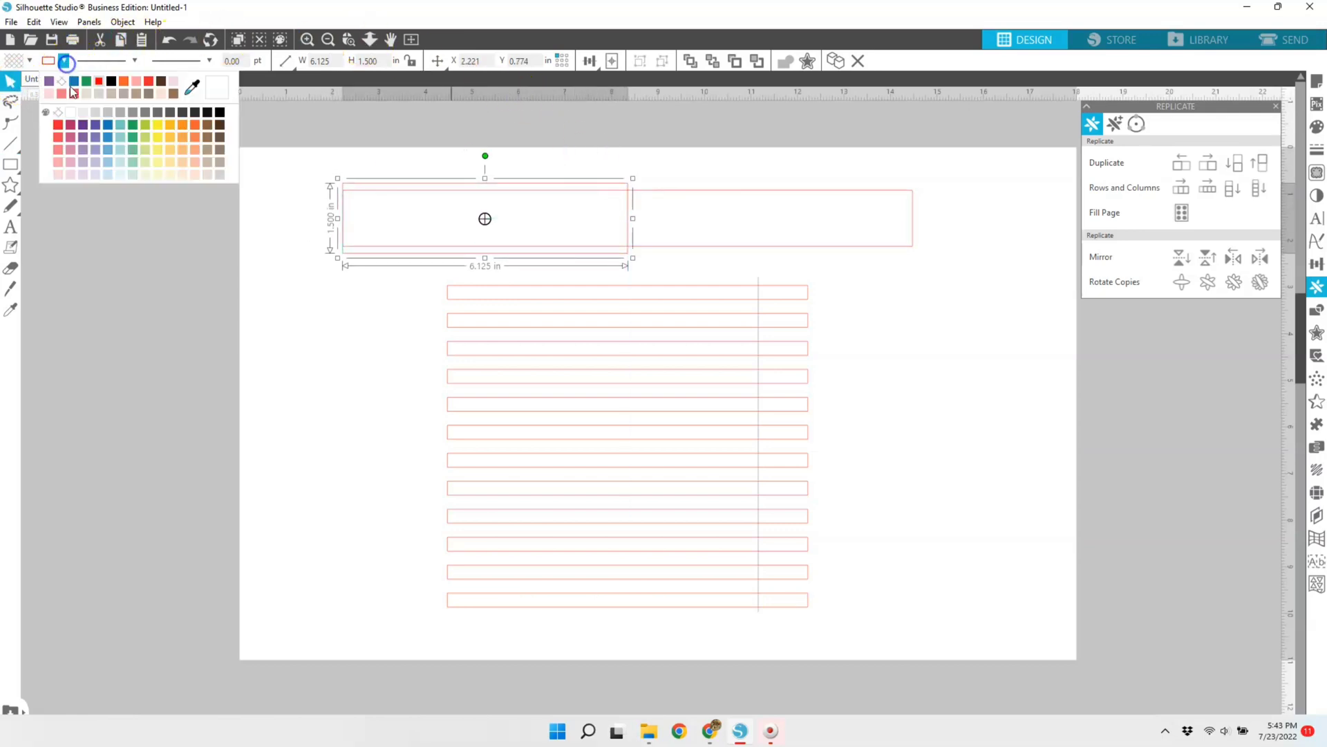
pyautogui.click(98, 115)
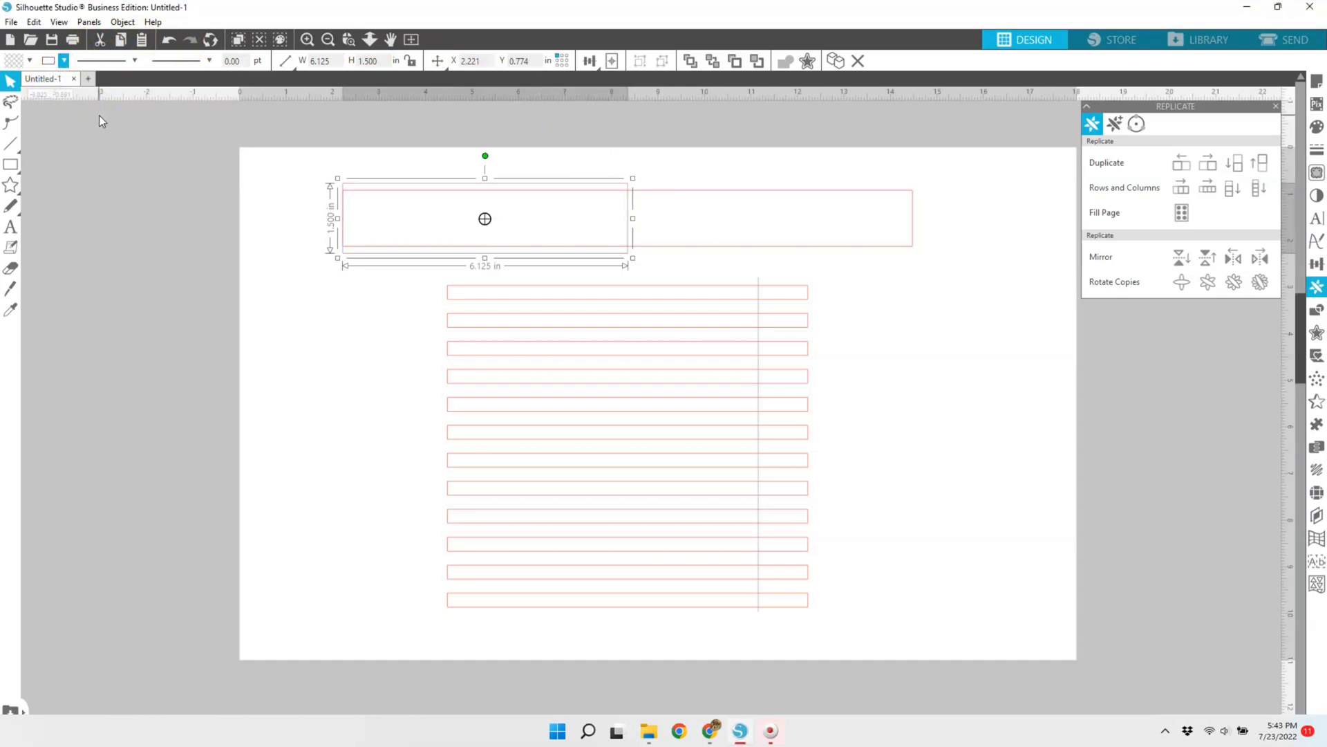
# Step: Draw a thin horizontal rectangle across the inside of the wide rectangle and size it to 12.25 x 0.235 in
pyautogui.click(11, 165)
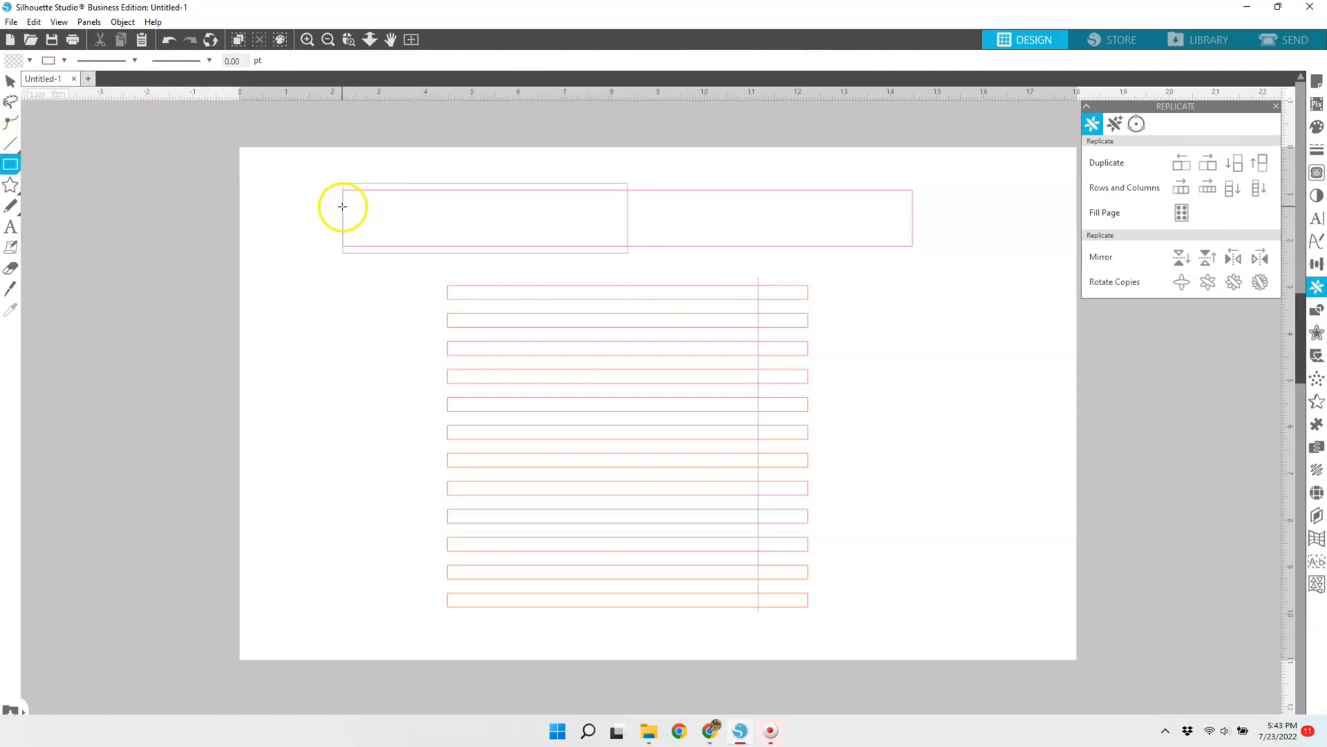
pyautogui.moveTo(343, 206); pyautogui.dragTo(906, 222)
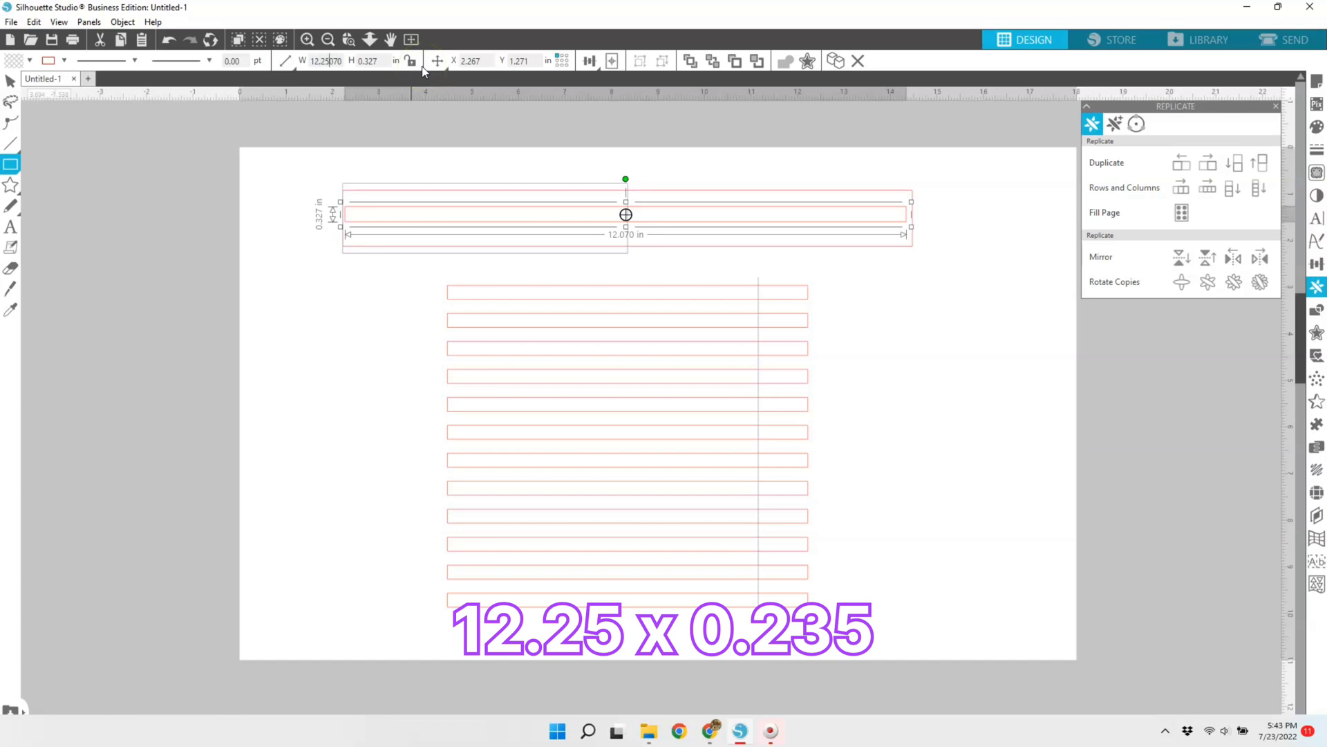
pyautogui.press('Return')
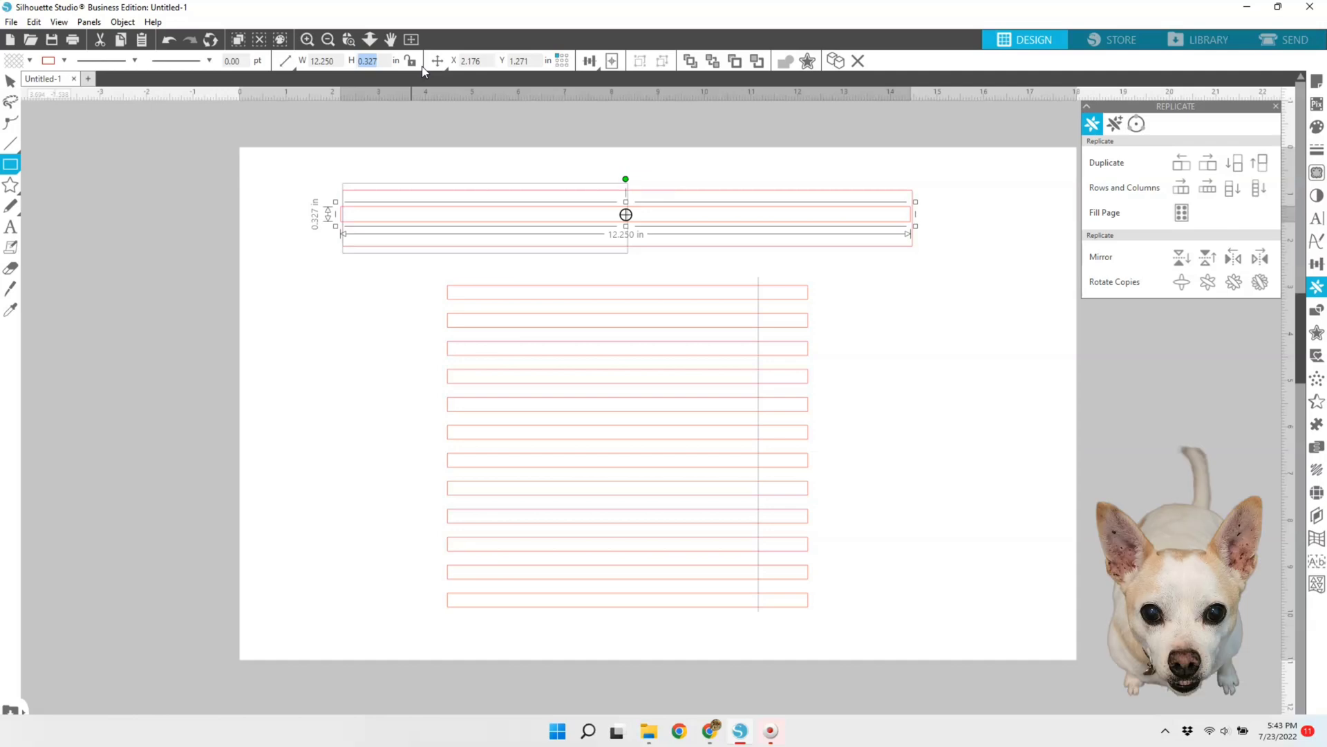
pyautogui.press('BackSpace')
pyautogui.press('Return')
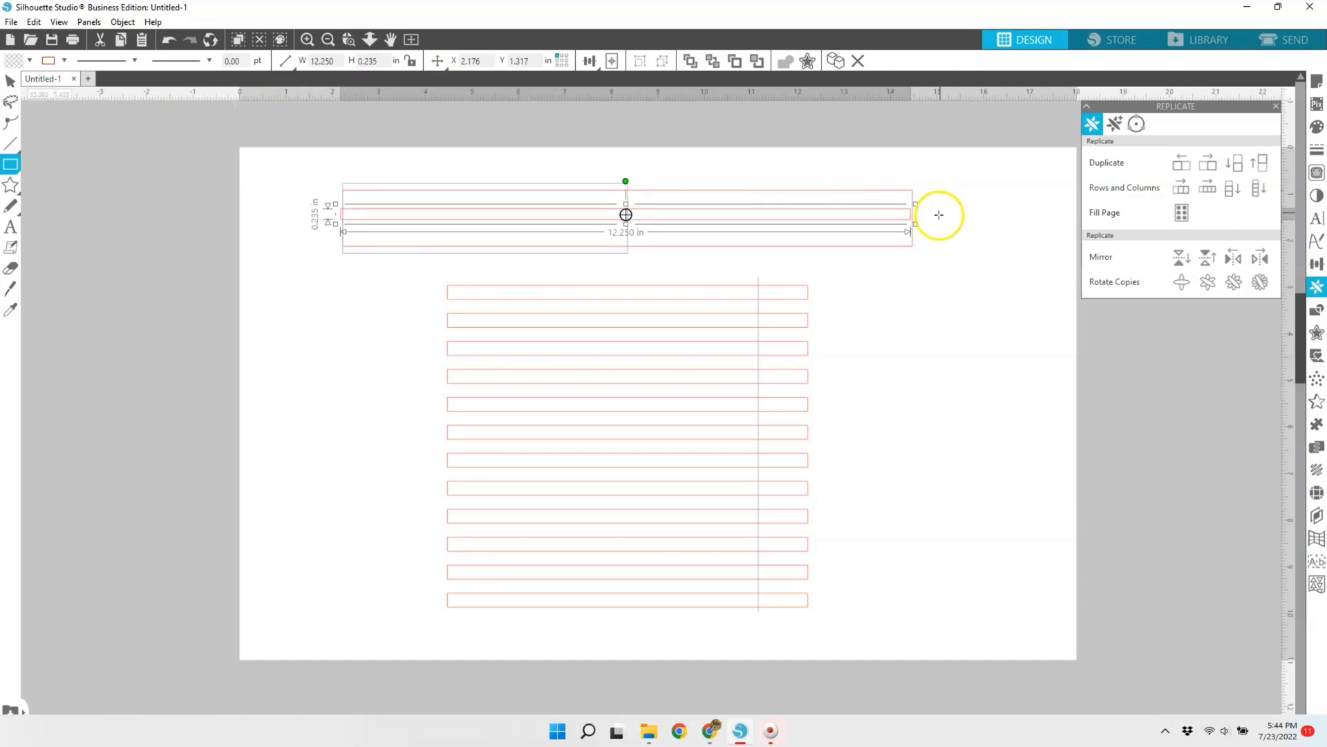
# Step: Center the thin rectangle inside the wide rectangle with their ends aligned, and give it a gray line color
pyautogui.click(18, 79)
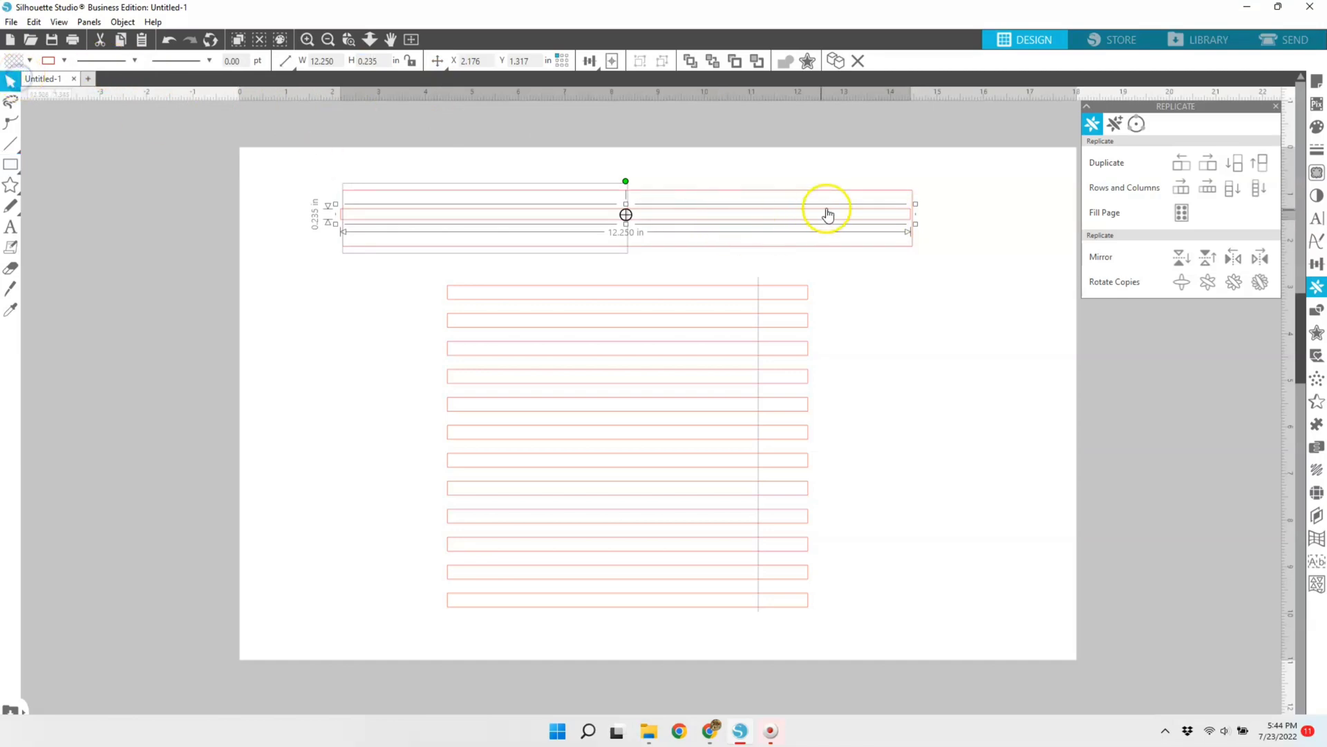
pyautogui.moveTo(830, 207); pyautogui.dragTo(830, 209)
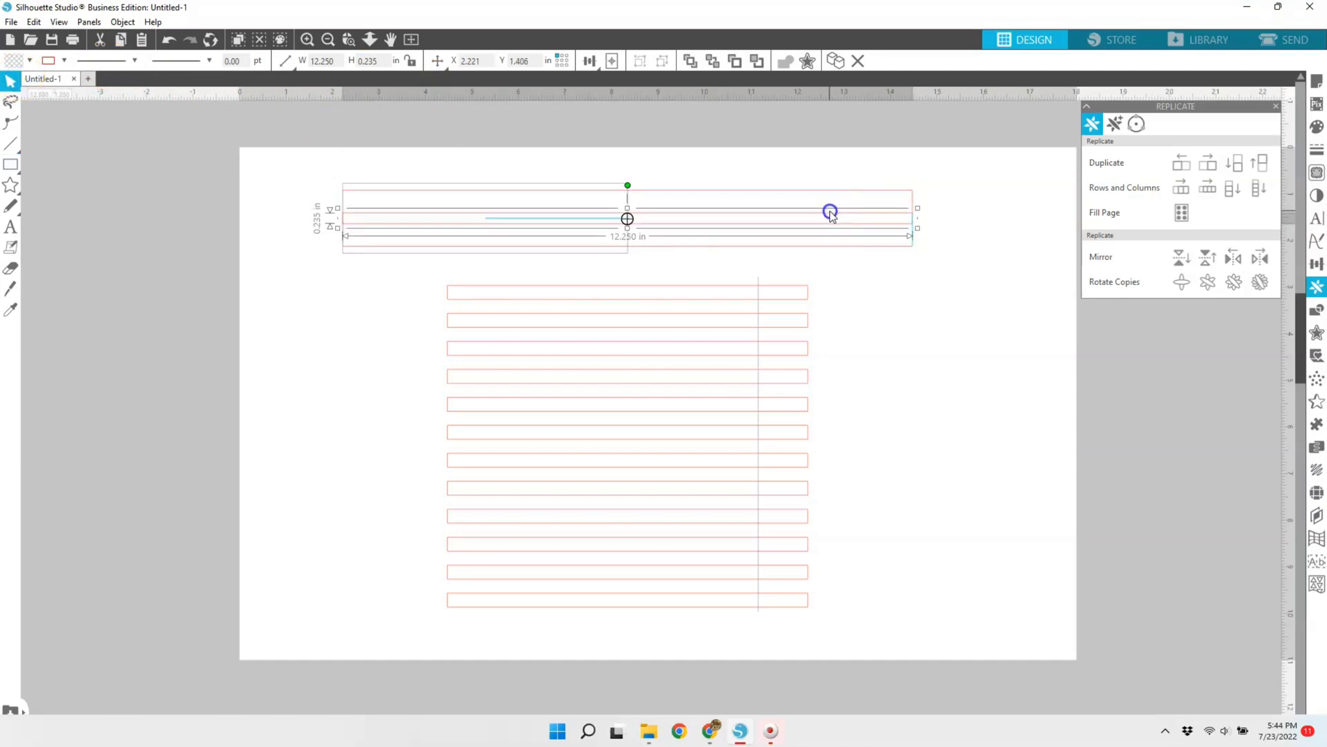
pyautogui.click(1016, 193)
pyautogui.click(854, 216)
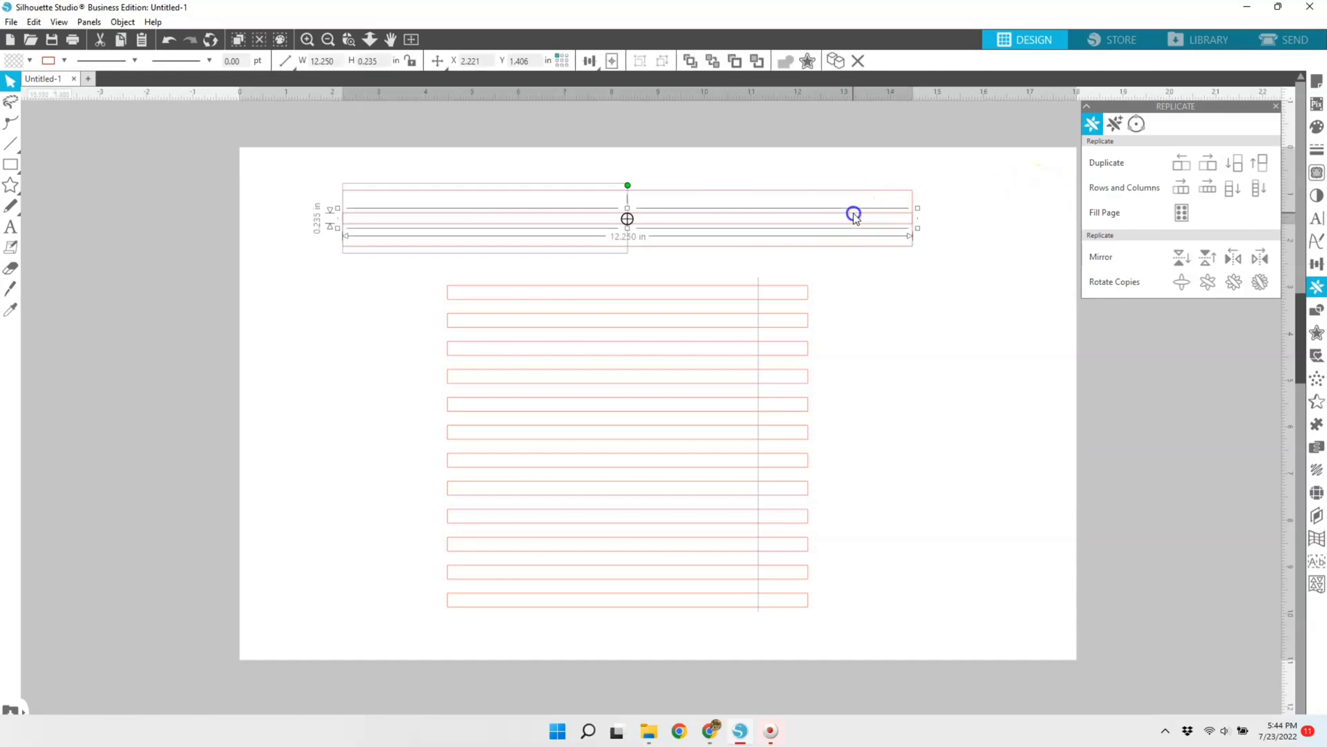
pyautogui.click(63, 61)
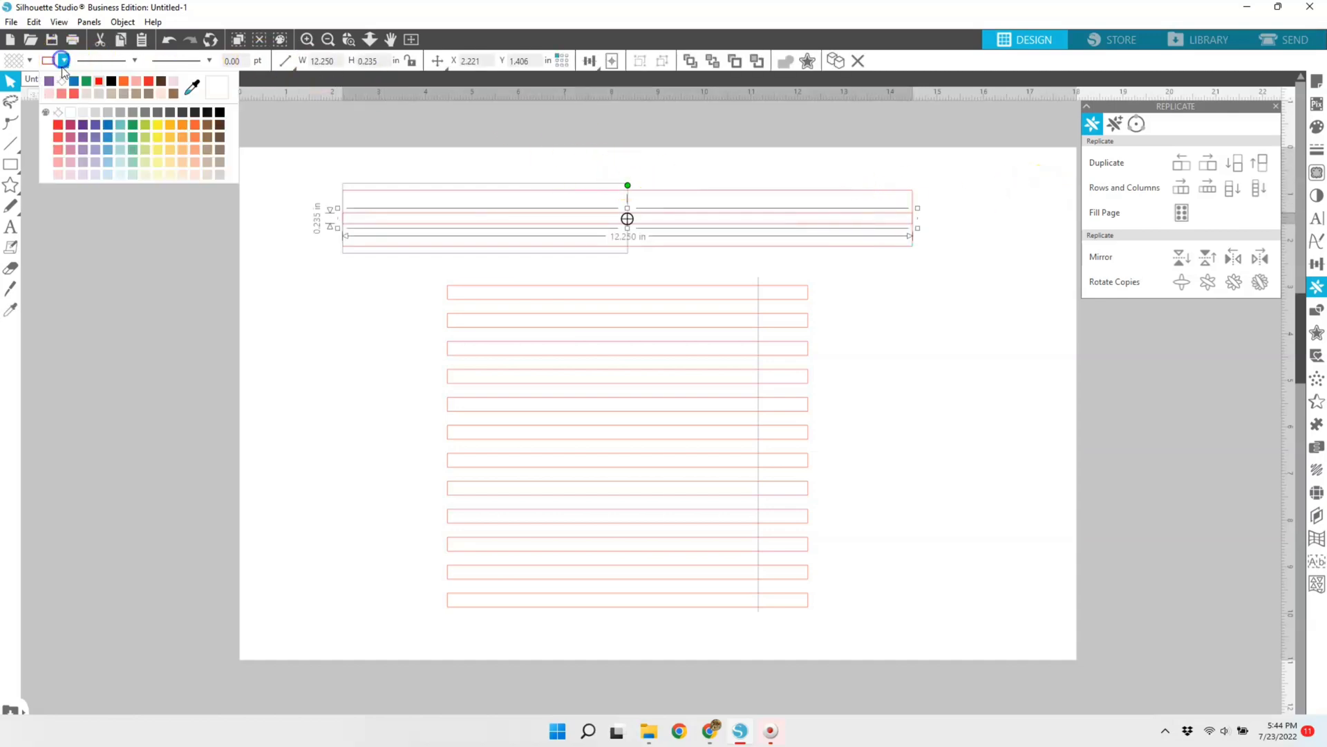
pyautogui.click(176, 206)
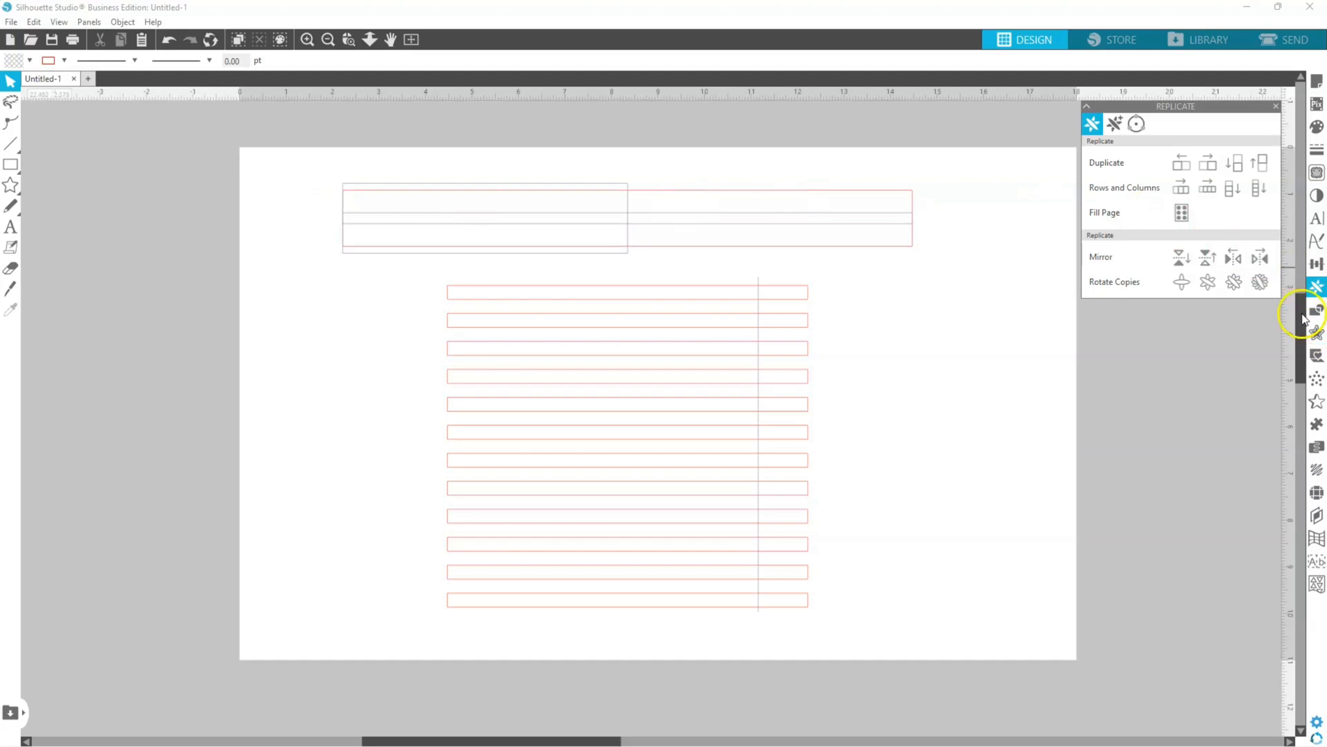
# Step: Add a text object with the teacher's title and surname in the blank area to the right of the strips
pyautogui.click(1317, 218)
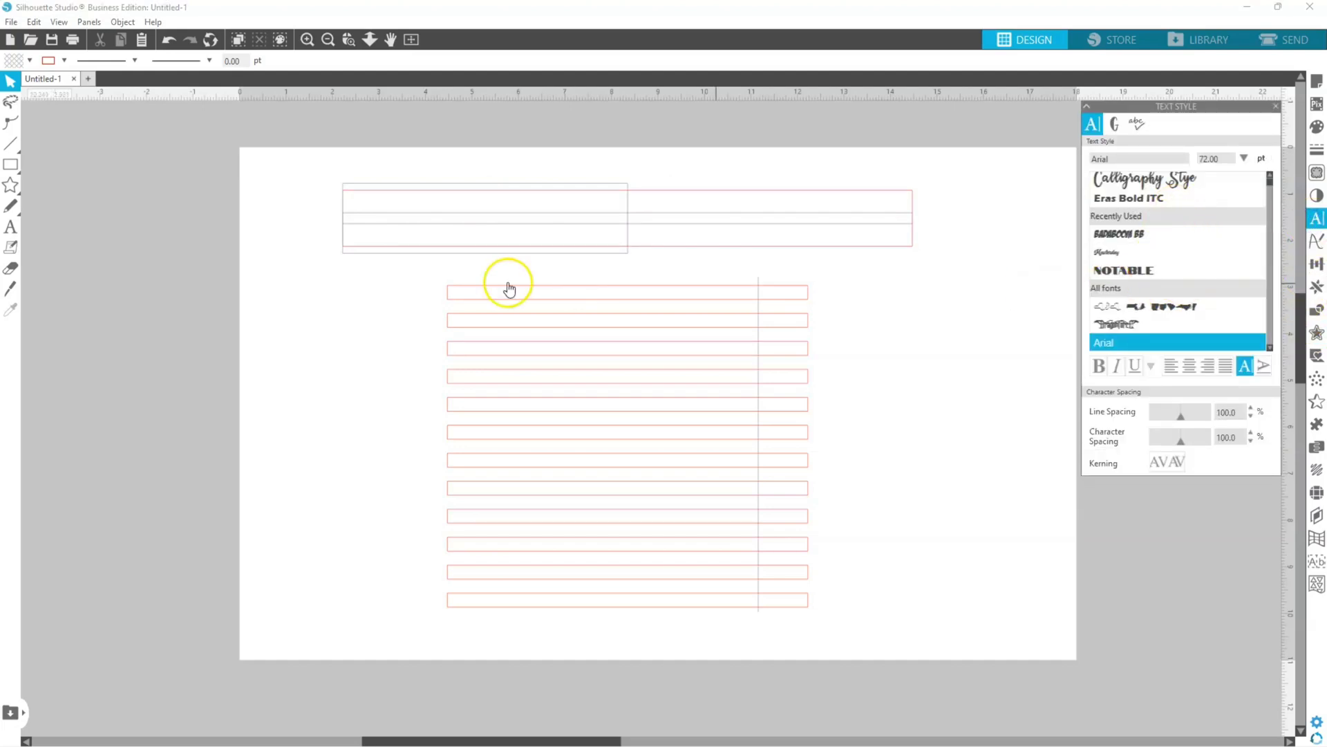
pyautogui.click(10, 226)
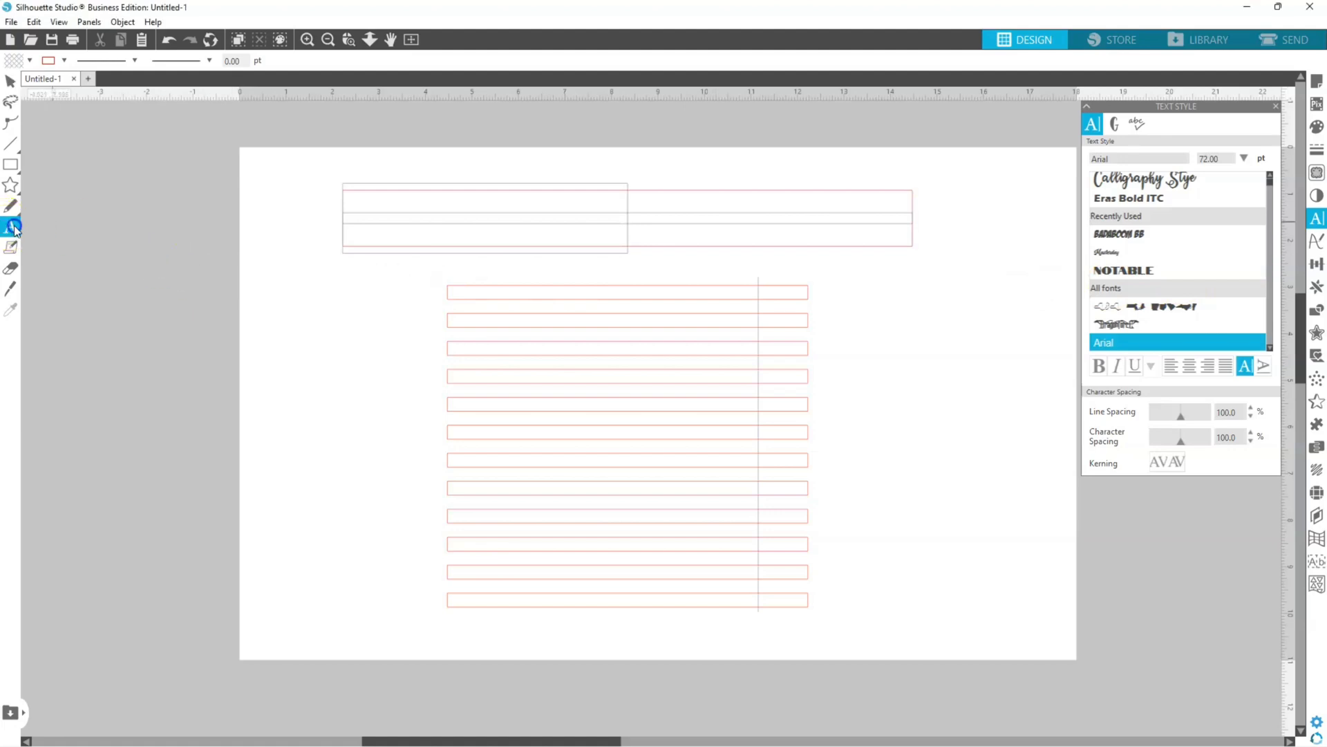
pyautogui.click(876, 361)
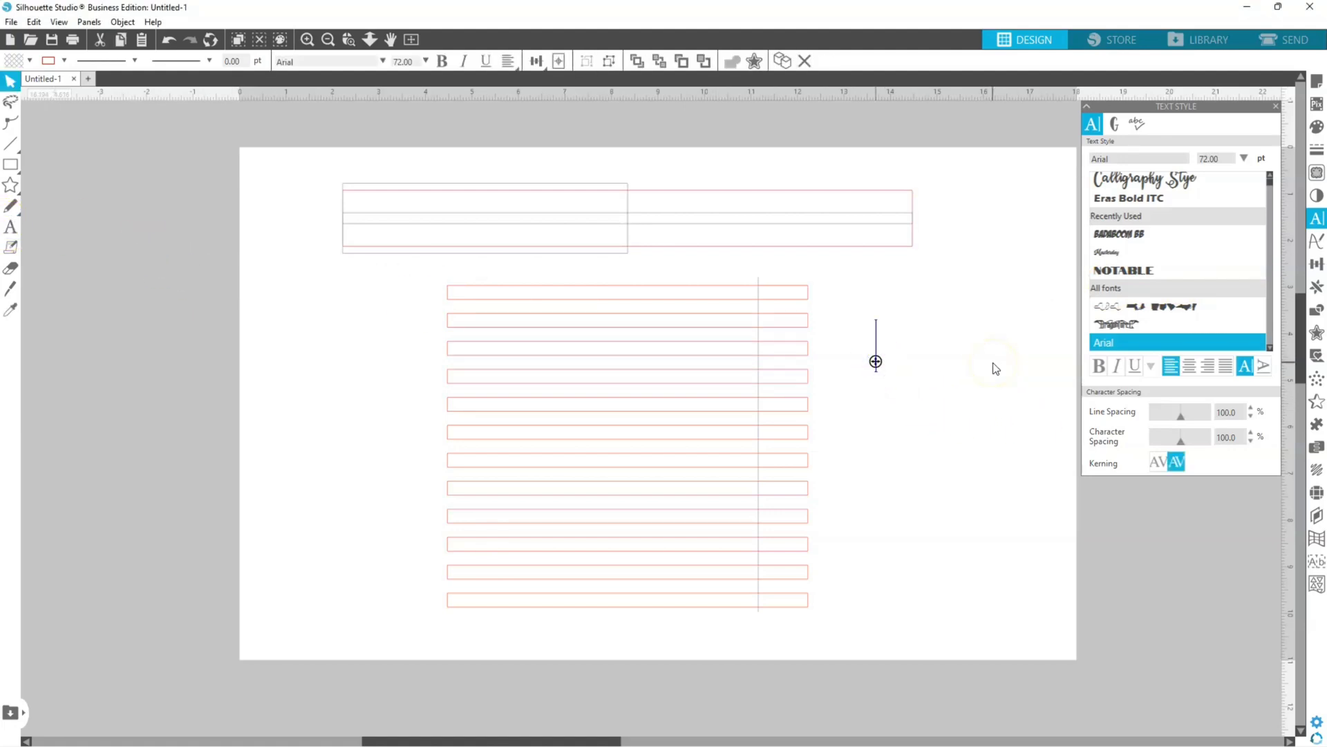
pyautogui.write('Mrs. M')
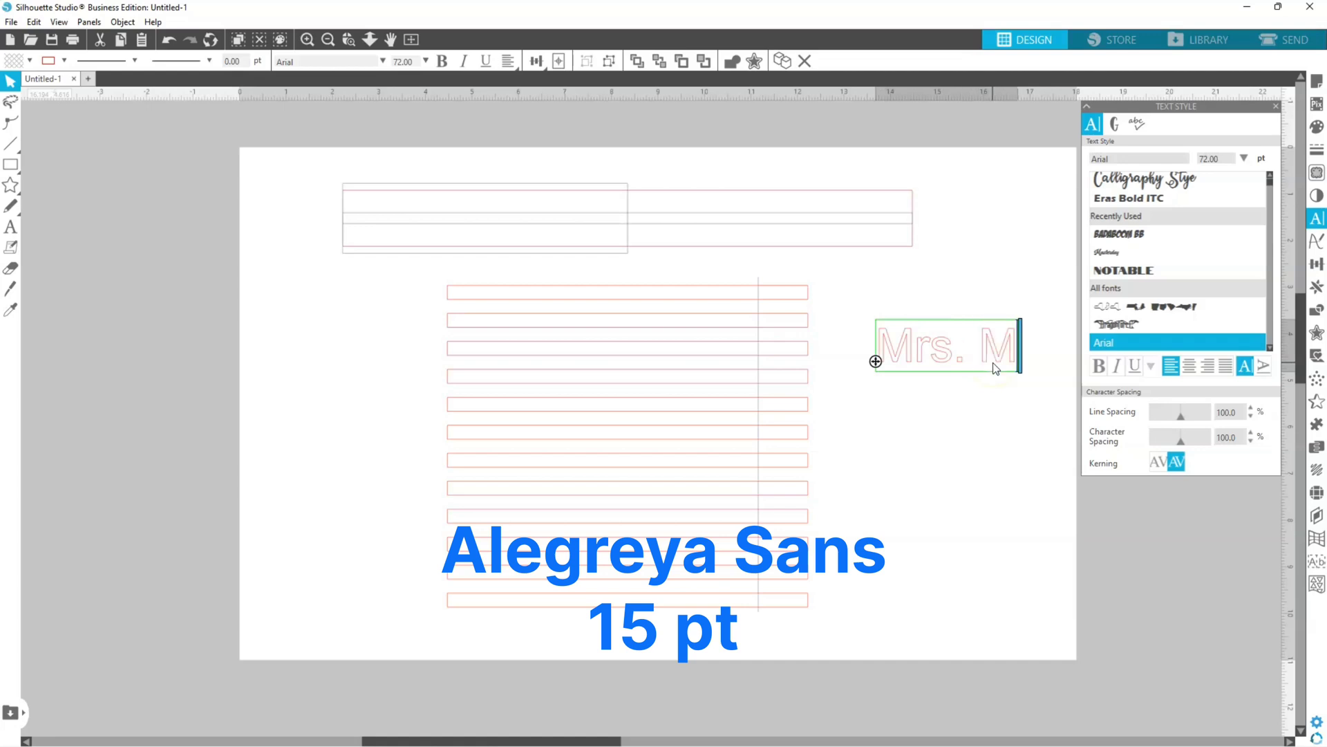
pyautogui.write('oor')
# Step: Set the whole name text in Alegreya Sans at 15 pt
pyautogui.hotkey('ctrl', 'a')
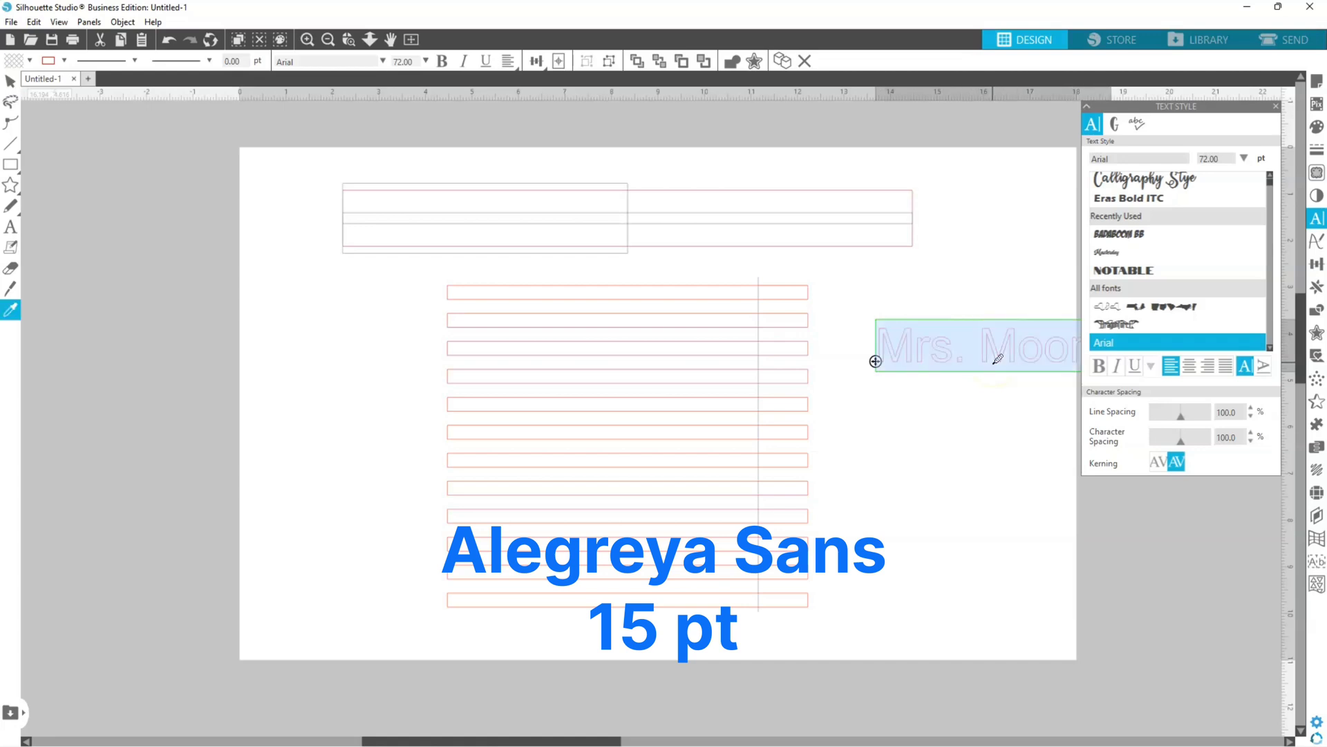
pyautogui.scroll(-5, 1189, 312)
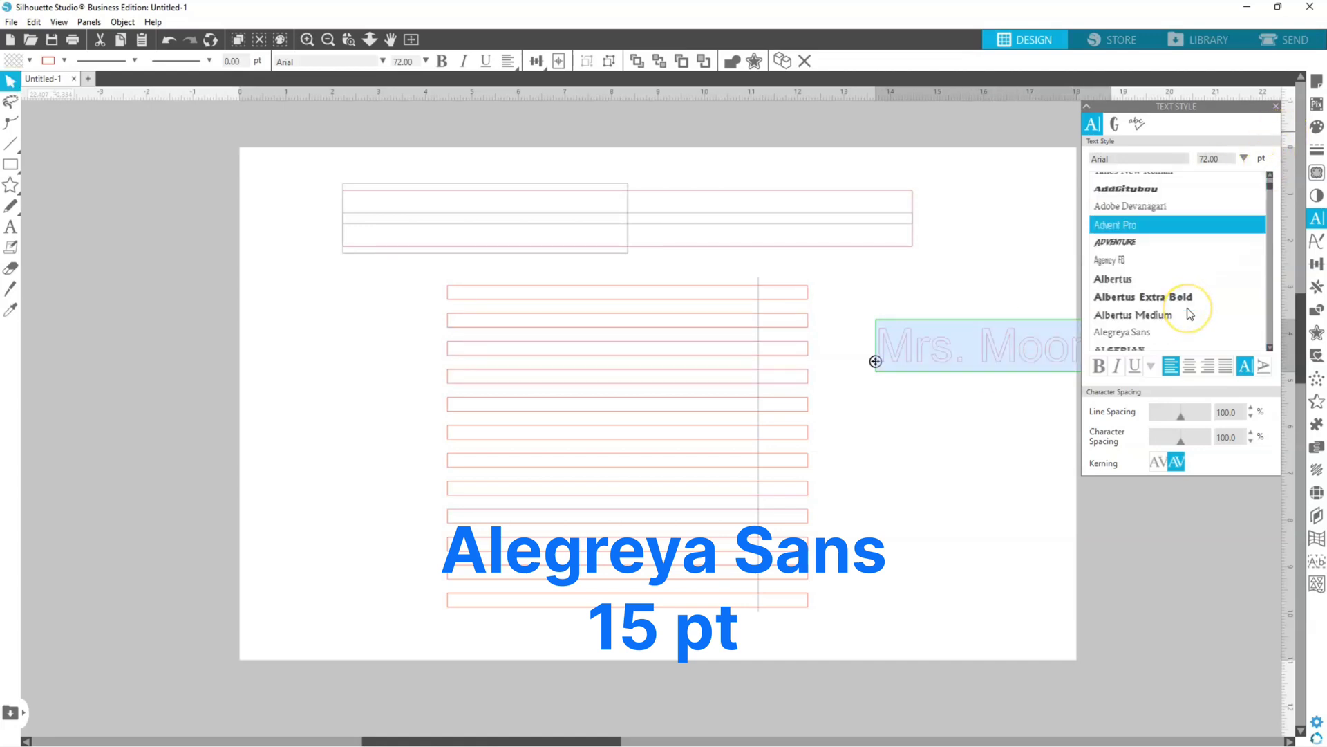
pyautogui.scroll(-2, 1175, 306)
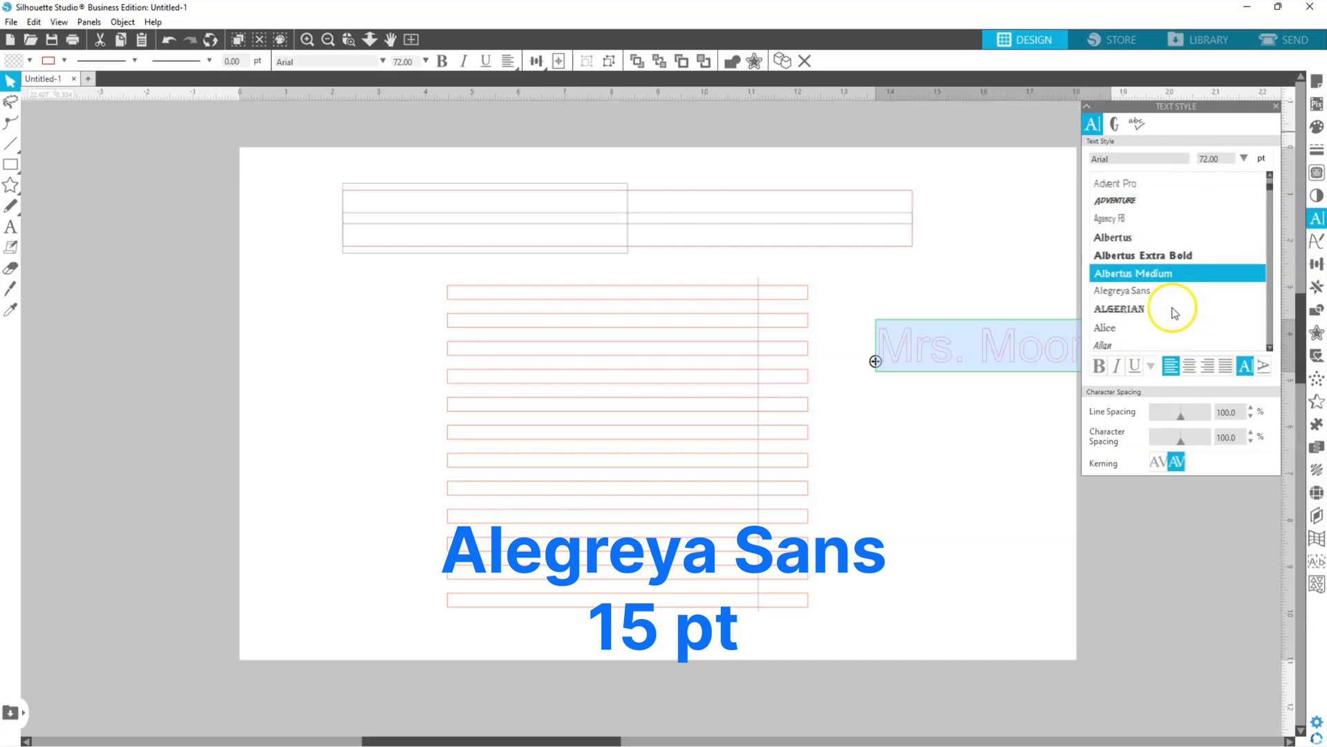
pyautogui.click(1227, 158)
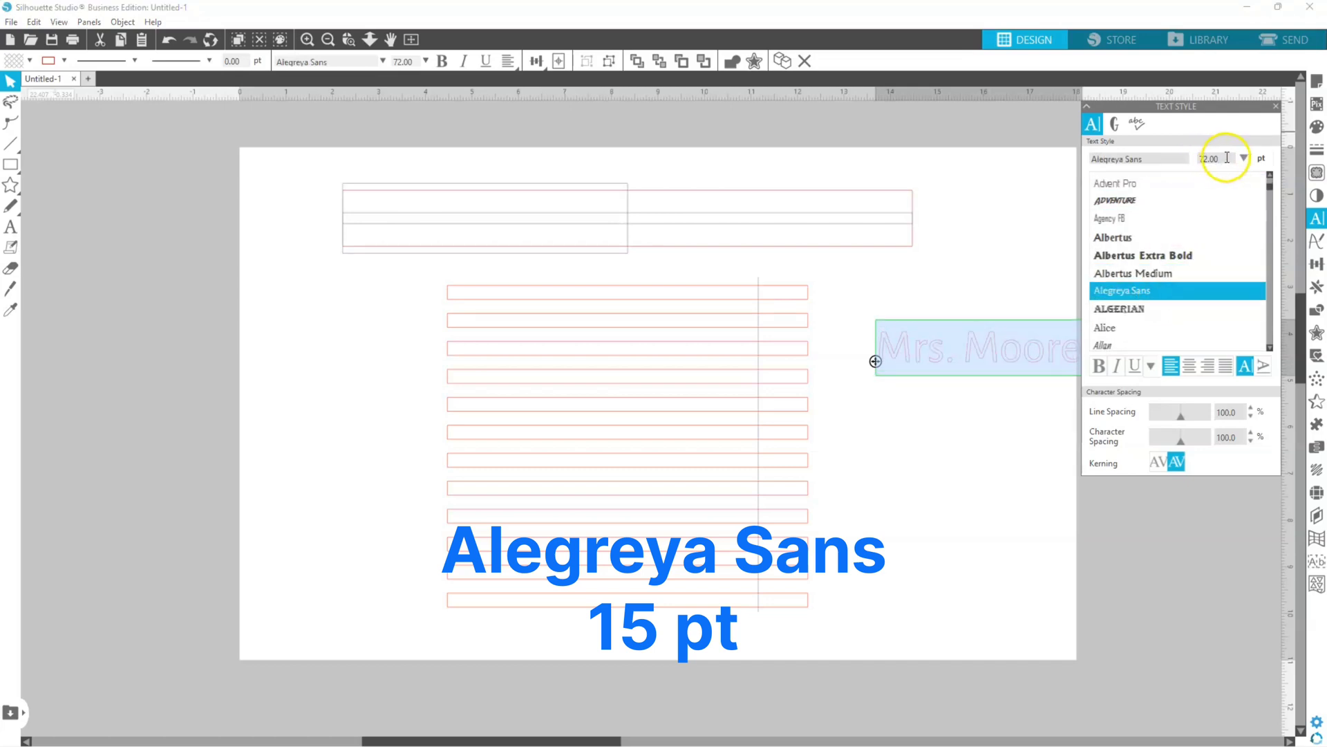
pyautogui.write('15')
pyautogui.press('Return')
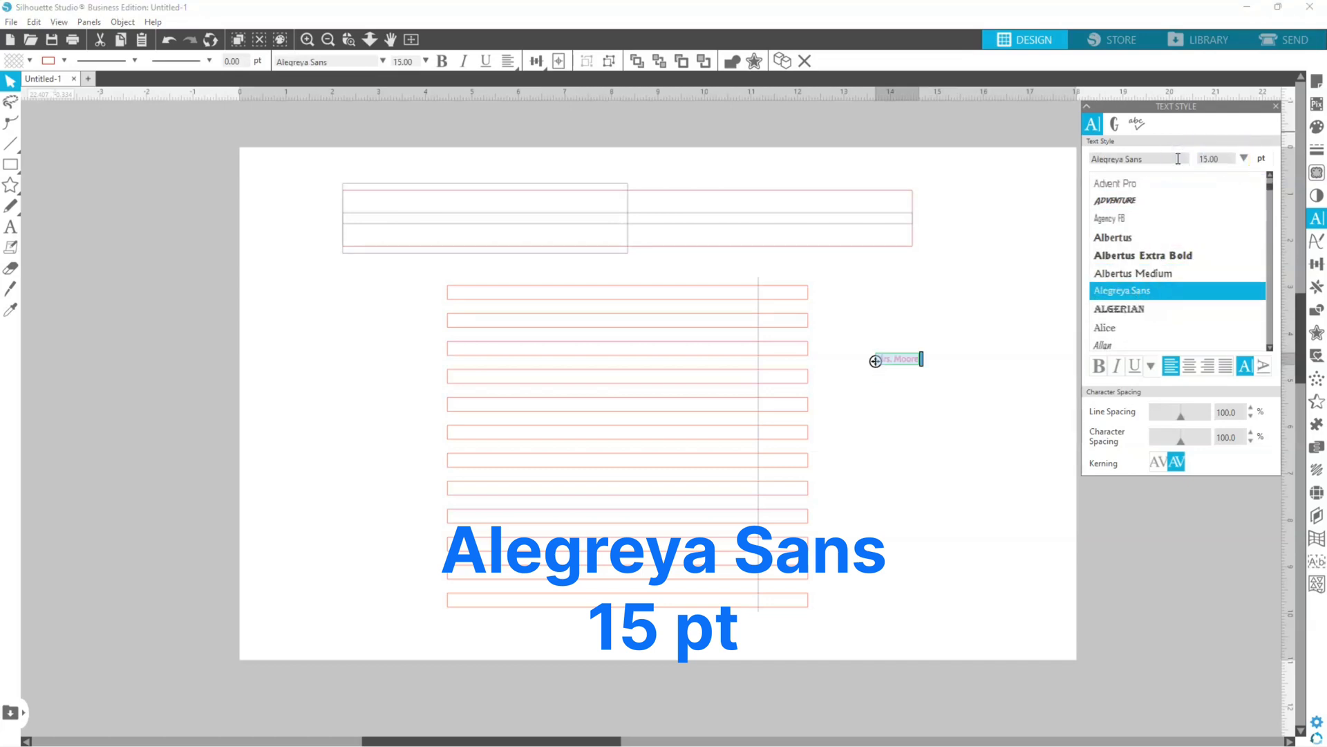
# Step: Place the name text in the top strip, ending at the vertical guide line, with no line color and a blue fill
pyautogui.click(915, 397)
pyautogui.moveTo(907, 354); pyautogui.dragTo(751, 292)
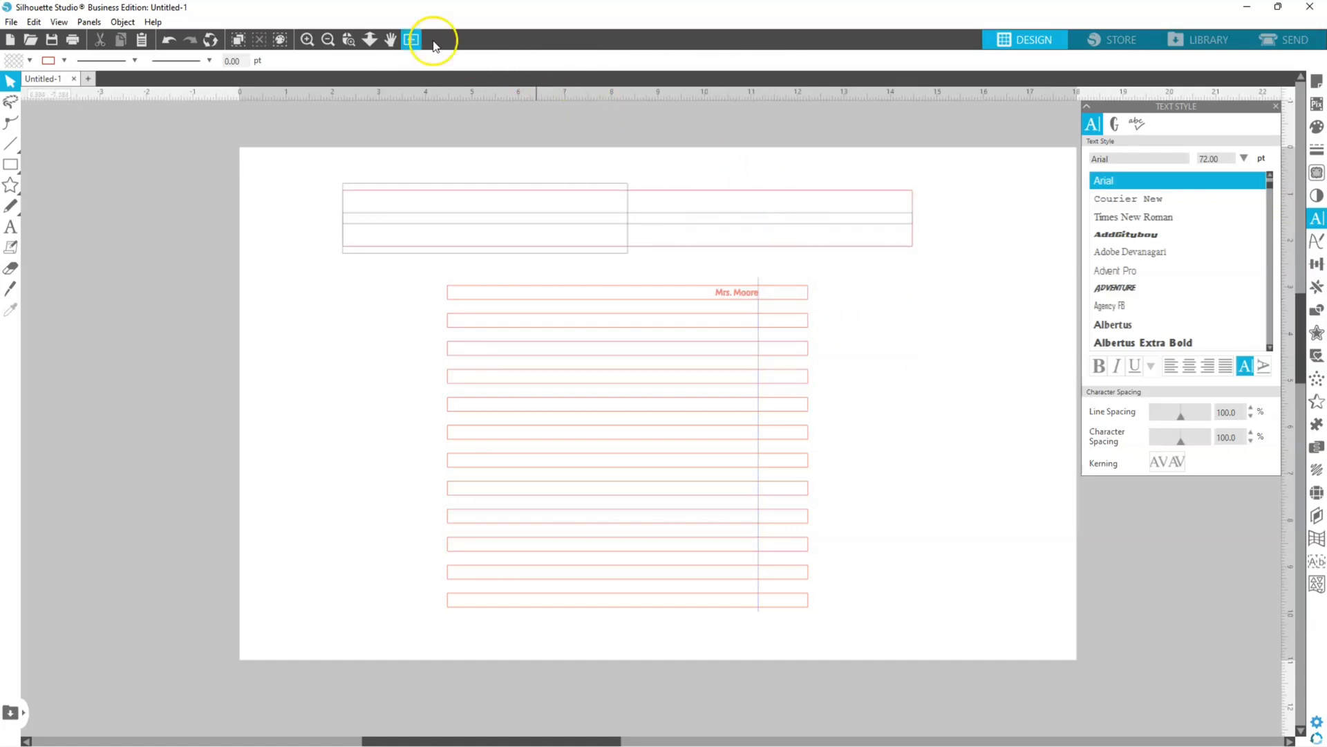
pyautogui.click(308, 40)
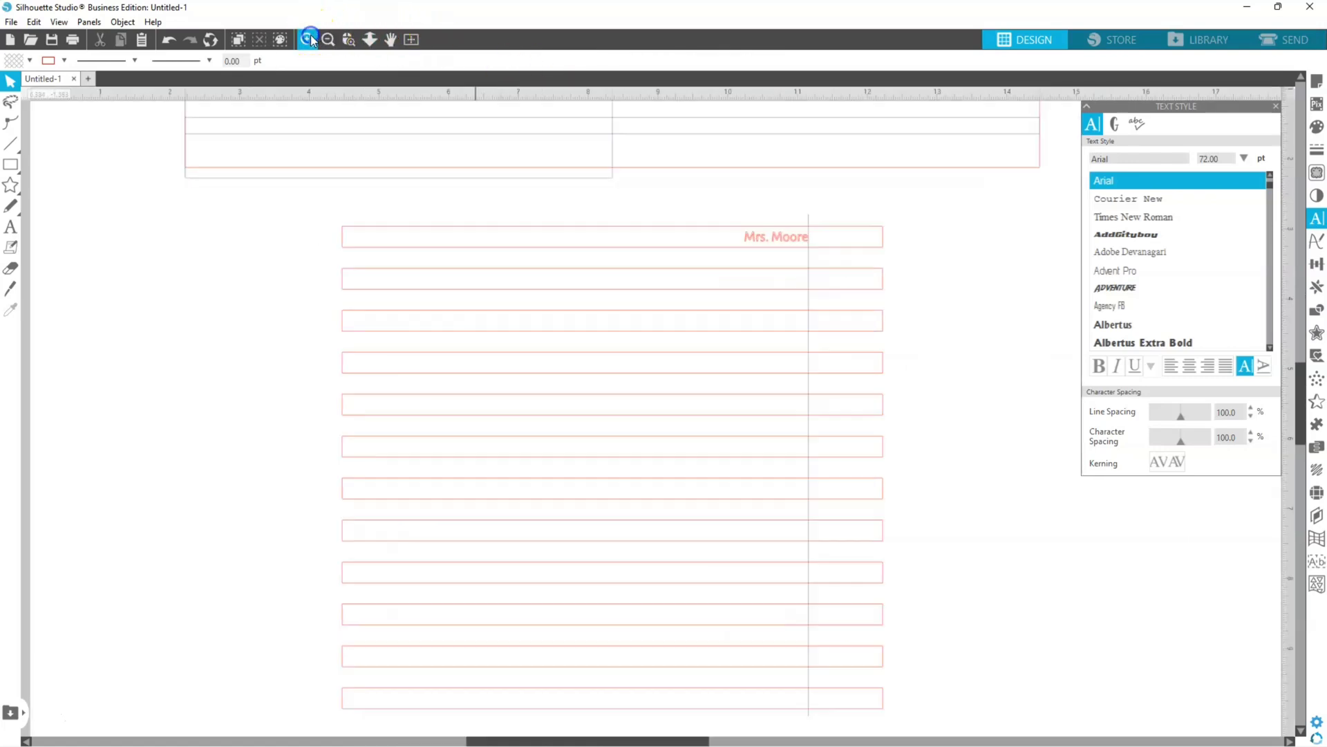
pyautogui.click(752, 247)
pyautogui.click(64, 61)
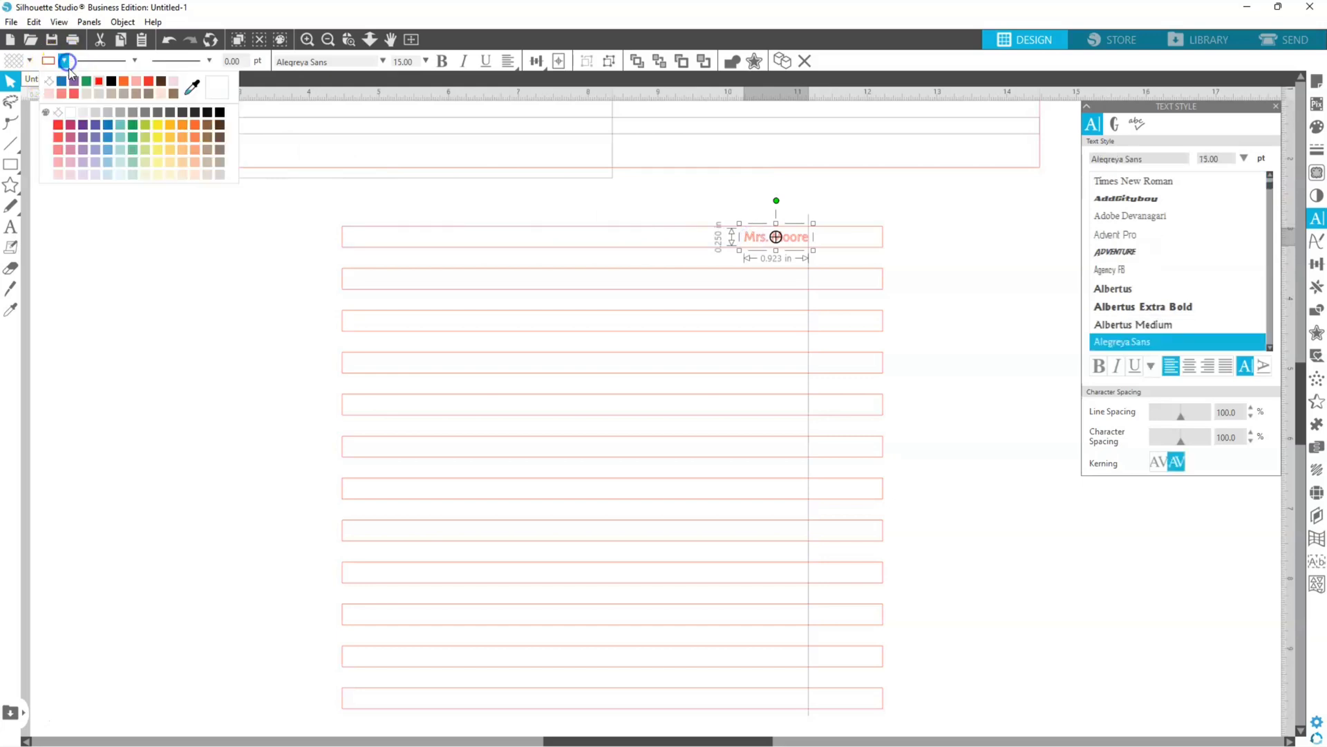
pyautogui.click(51, 82)
pyautogui.click(30, 61)
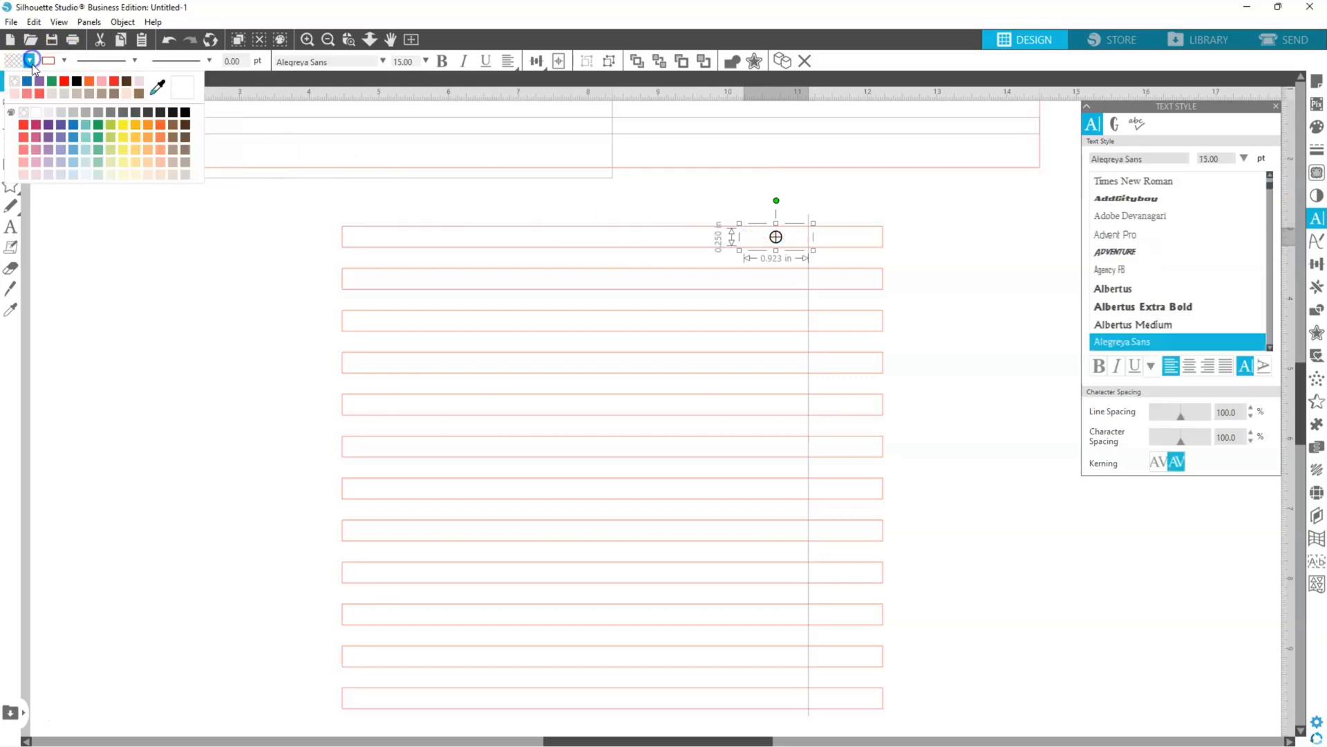
pyautogui.click(27, 82)
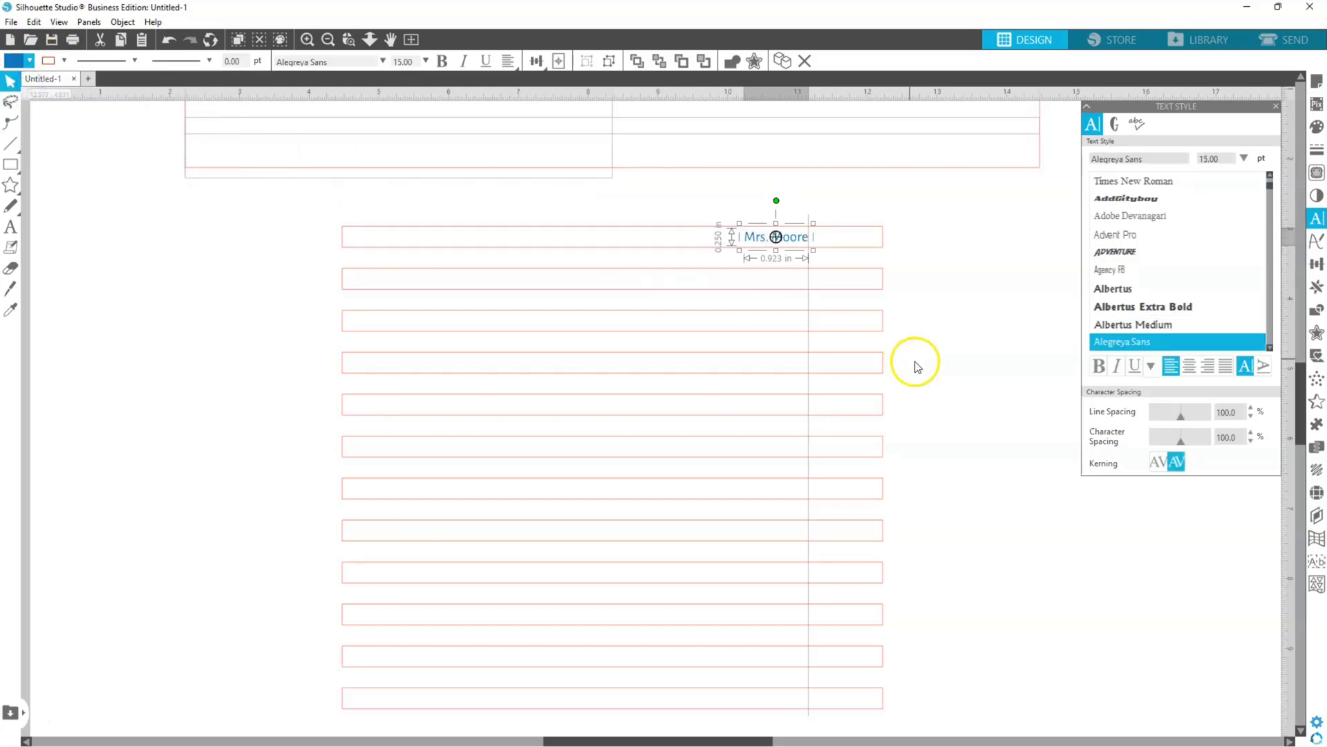
# Step: Copy the blue name text into each of the other eleven strips, ending at the vertical guide line
pyautogui.hotkey('ctrl', 'v')
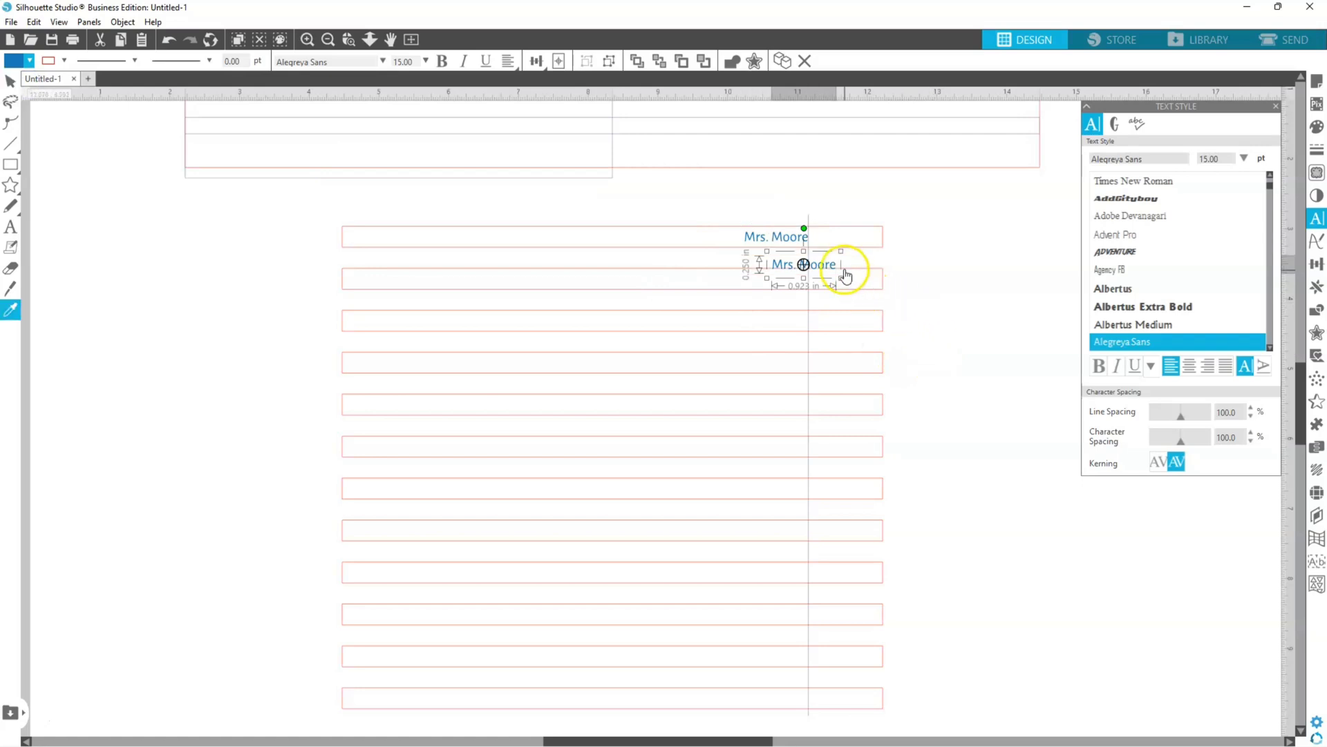
pyautogui.moveTo(833, 260); pyautogui.dragTo(794, 365)
pyautogui.hotkey('ctrl', 'v')
pyautogui.hotkey('ctrl', 'v')
pyautogui.hotkey('ctrl', 'v')
pyautogui.moveTo(911, 345); pyautogui.dragTo(802, 407)
pyautogui.hotkey('ctrl', 'v')
pyautogui.moveTo(919, 377); pyautogui.dragTo(795, 446)
pyautogui.hotkey('ctrl', 'v')
pyautogui.moveTo(915, 424); pyautogui.dragTo(800, 492)
pyautogui.hotkey('ctrl', 'v')
pyautogui.moveTo(980, 439); pyautogui.dragTo(799, 527)
pyautogui.hotkey('ctrl', 'v')
pyautogui.moveTo(993, 458); pyautogui.dragTo(795, 574)
pyautogui.hotkey('ctrl', 'v')
pyautogui.moveTo(1016, 487); pyautogui.dragTo(792, 615)
pyautogui.hotkey('ctrl', 'v')
pyautogui.moveTo(1057, 512); pyautogui.dragTo(791, 657)
pyautogui.hotkey('ctrl', 'v')
pyautogui.moveTo(1078, 542); pyautogui.dragTo(793, 698)
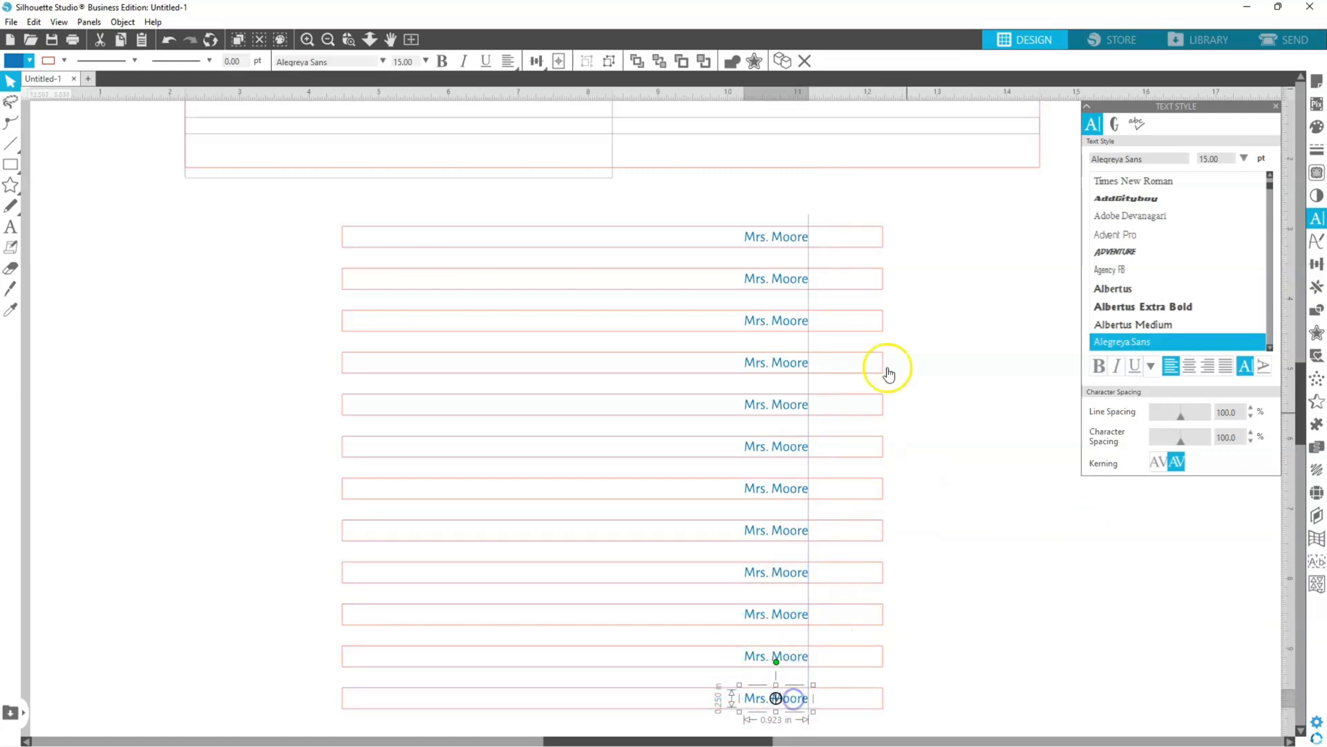
# Step: Place a copy of the top strip's name text inside the wide rectangle and set its size to 26 pt
pyautogui.click(791, 243)
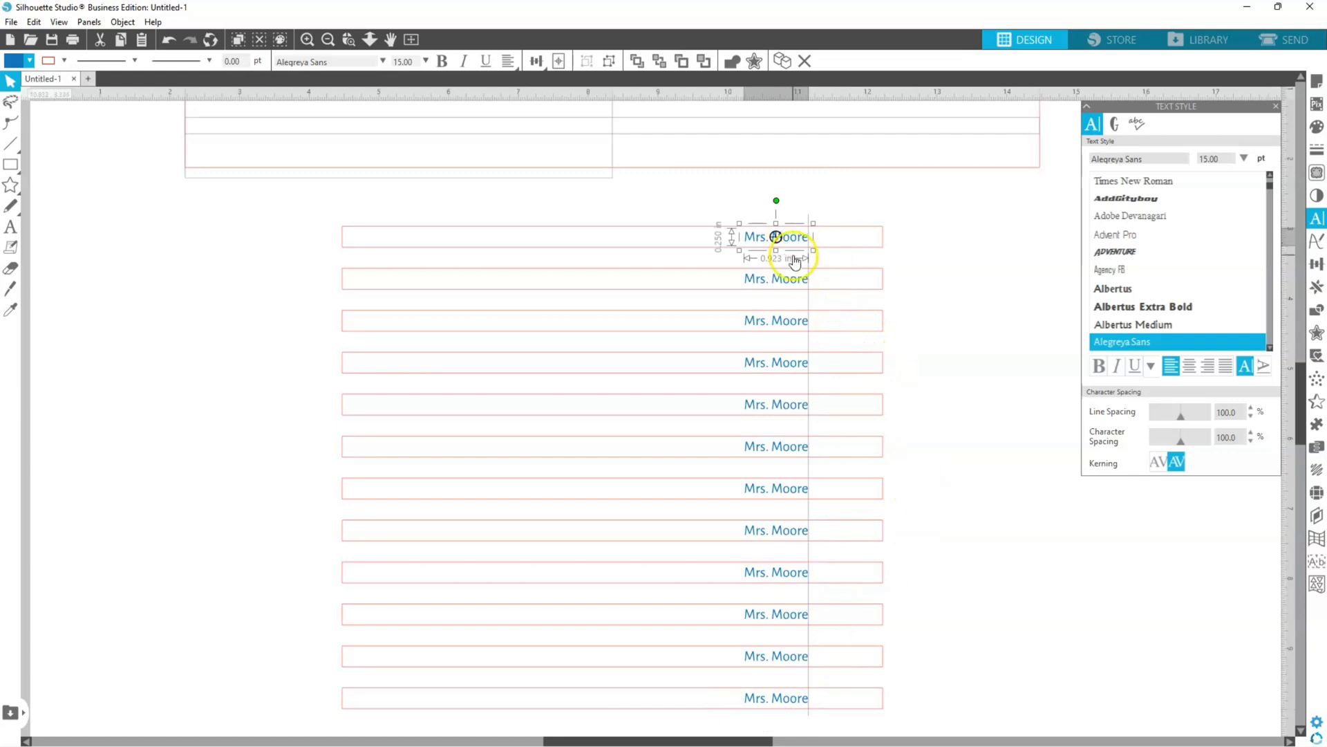
pyautogui.scroll(3, 875, 304)
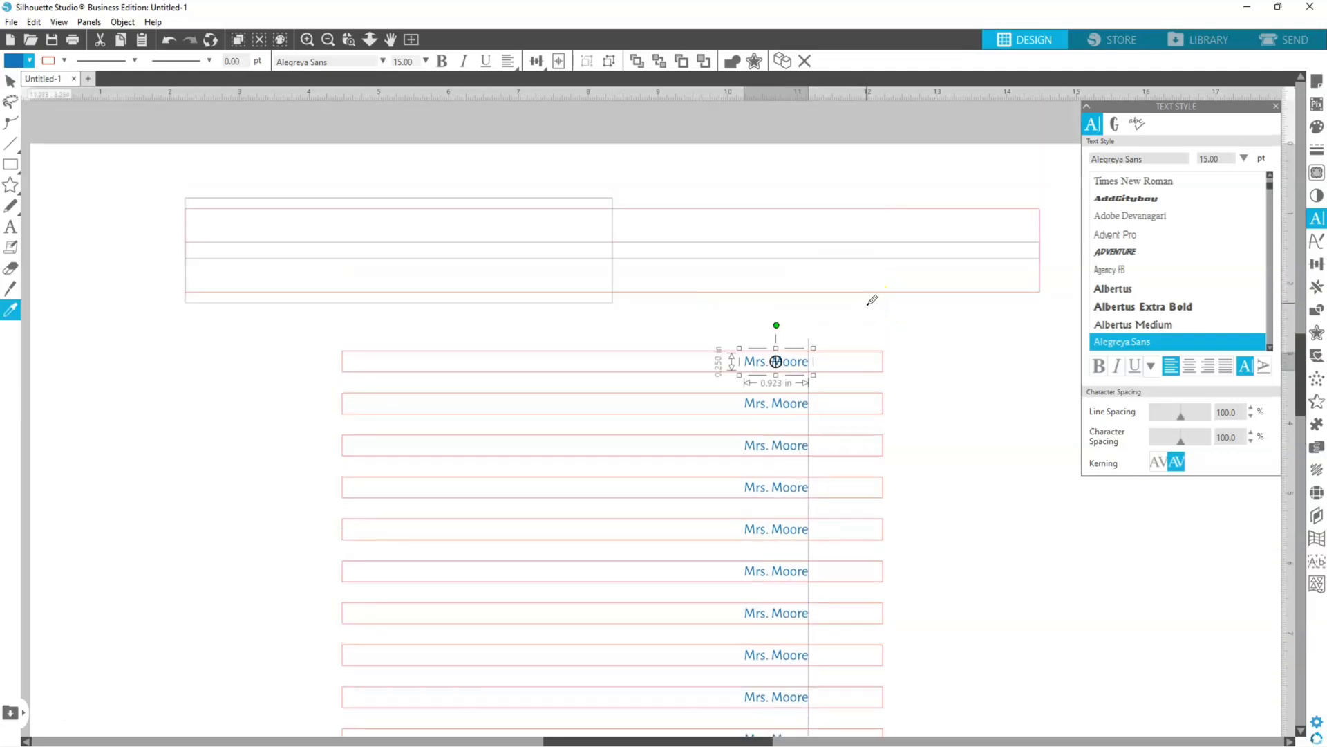
pyautogui.write('Mrs. Moore')
pyautogui.moveTo(831, 388); pyautogui.dragTo(628, 250)
pyautogui.doubleClick(628, 251)
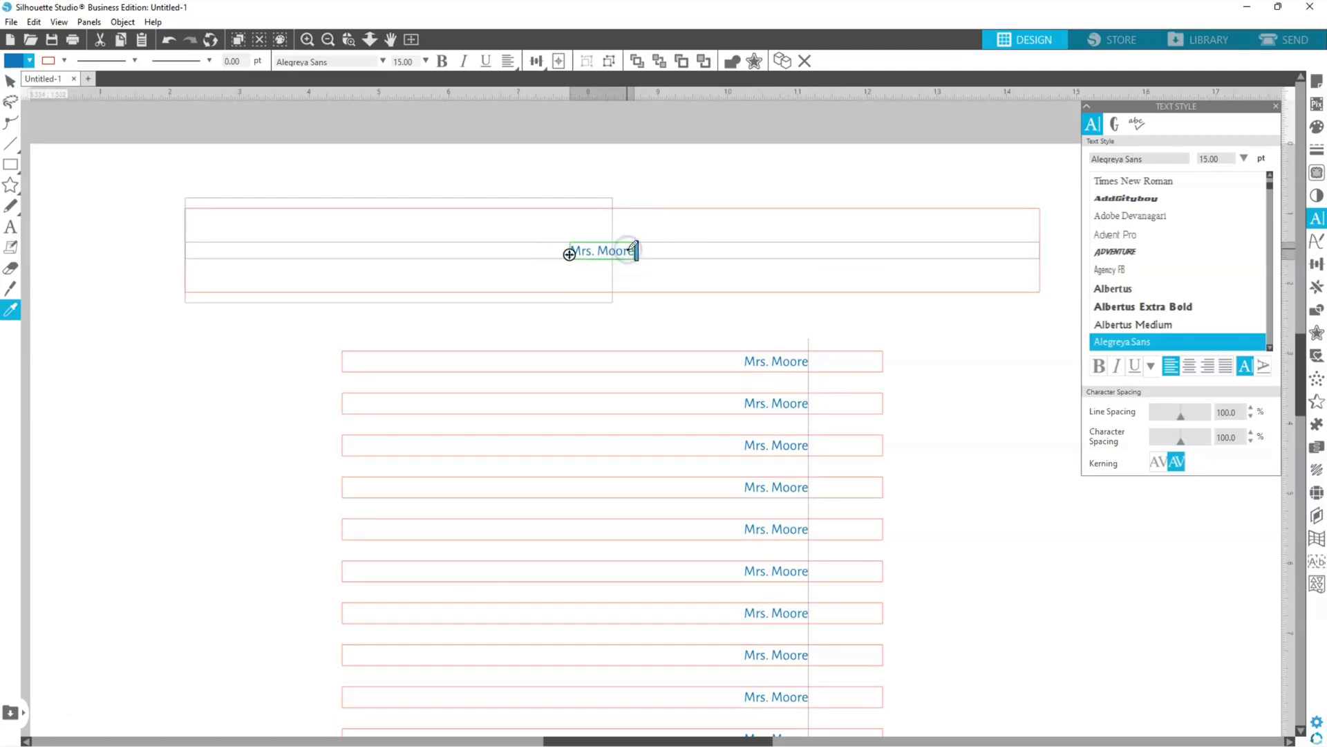
pyautogui.hotkey('ctrl', 'a')
pyautogui.moveTo(1220, 159); pyautogui.dragTo(1164, 159)
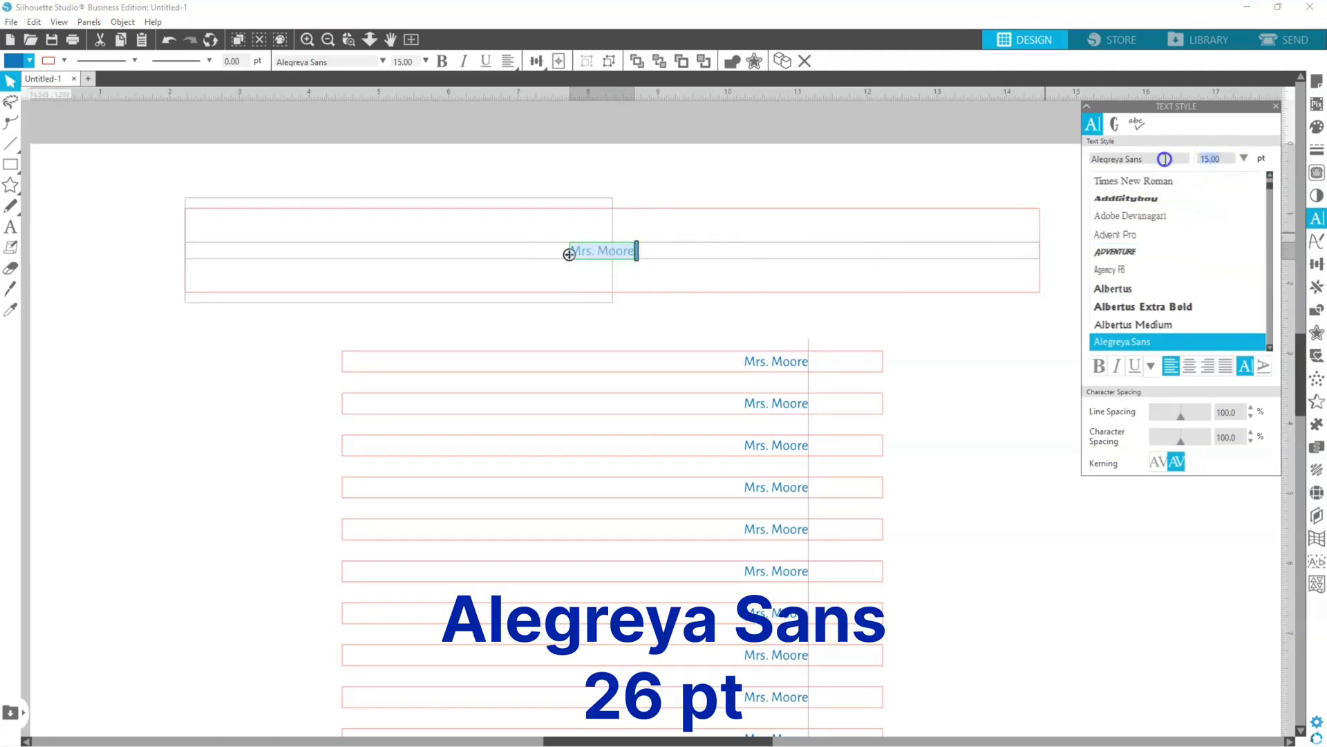
pyautogui.press('Return')
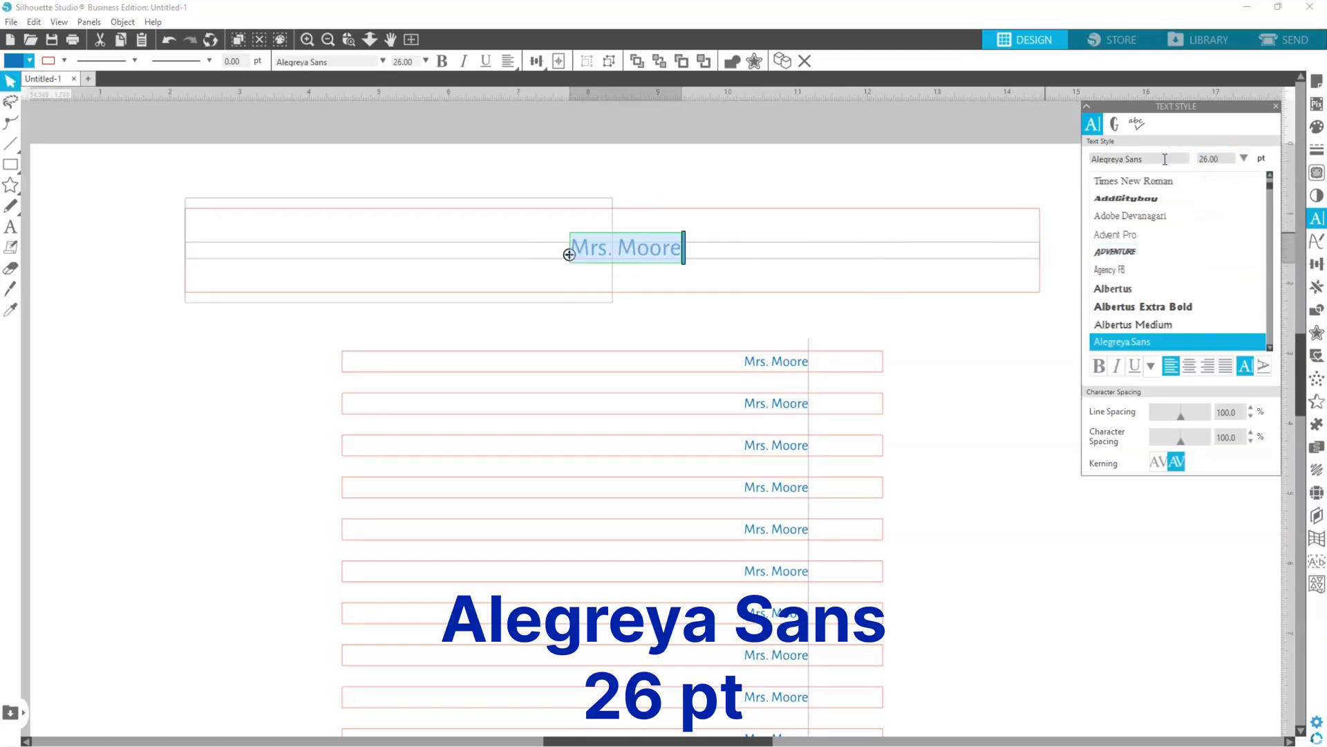
# Step: Add "Rules!" after the name in the wide rectangle and center the text inside the rectangle
pyautogui.click(674, 246)
pyautogui.click(754, 215)
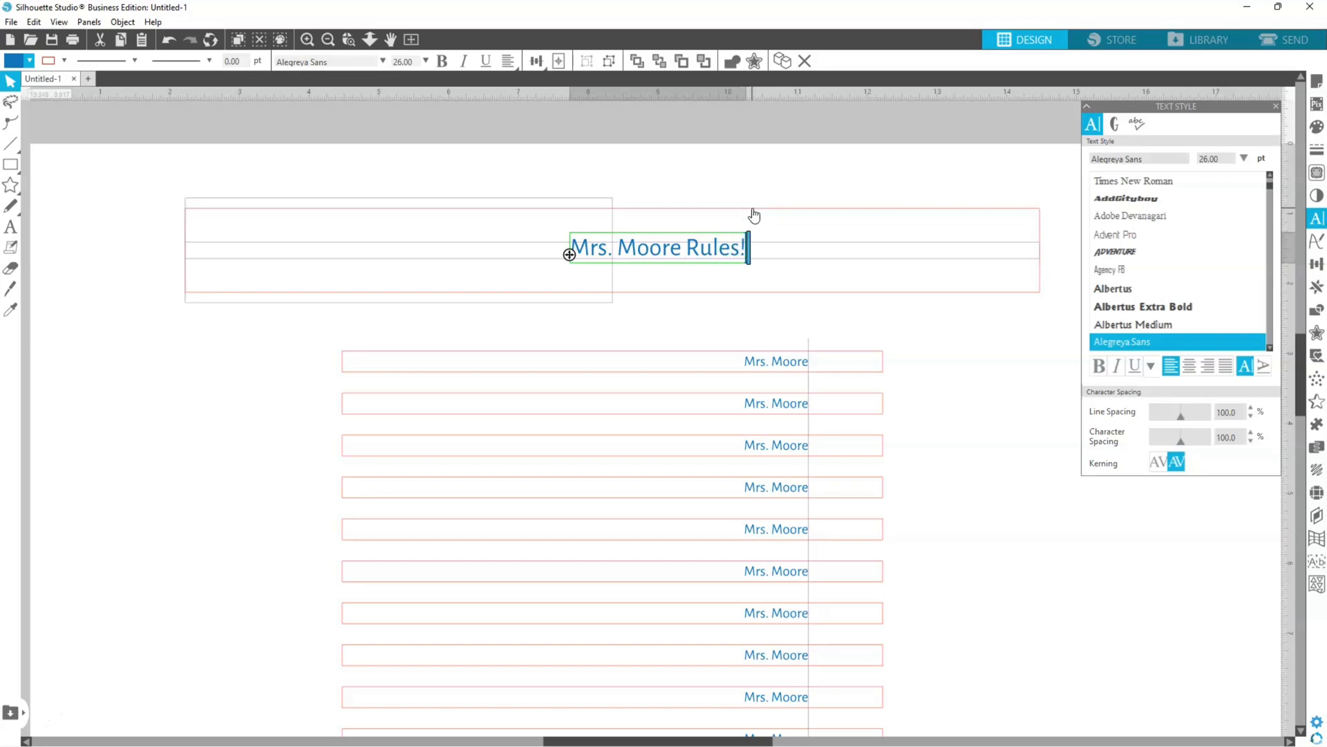
pyautogui.moveTo(714, 258); pyautogui.dragTo(669, 257)
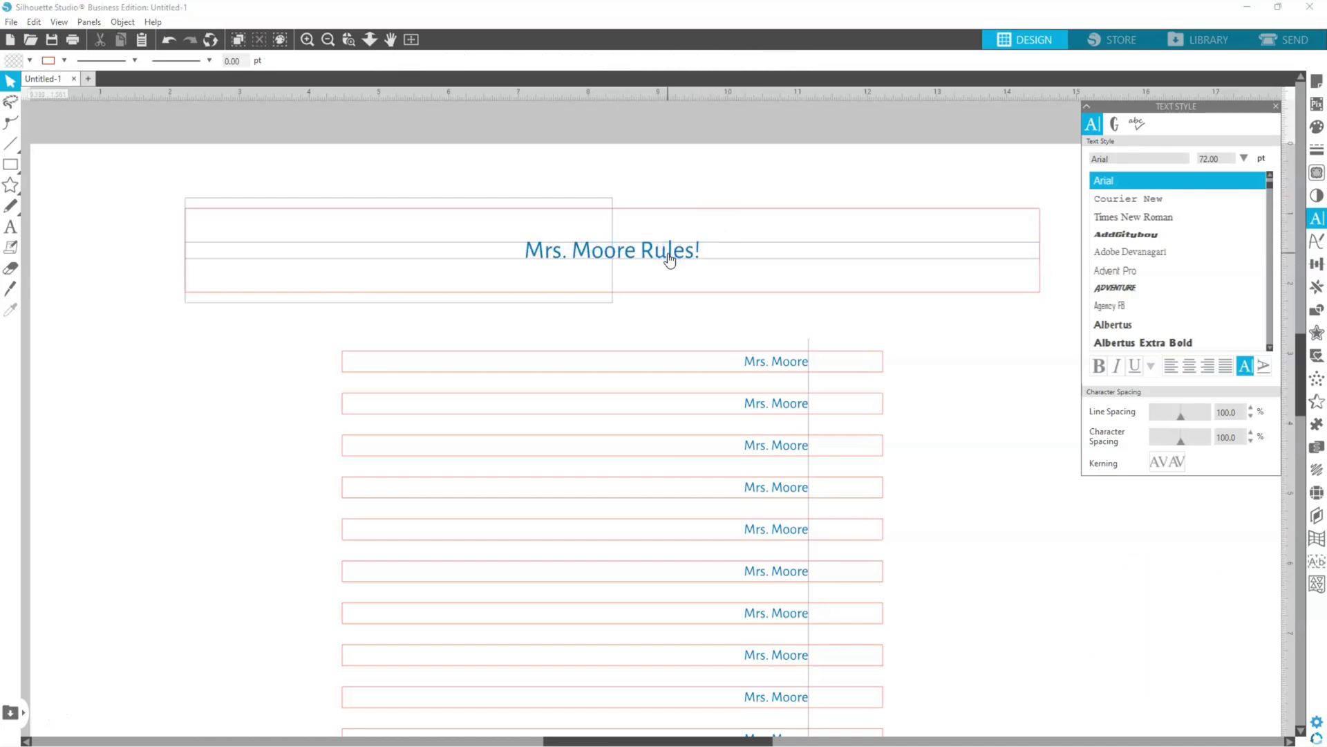
# Step: Change the fill of the wide rectangle's text to a darker violet-blue than the strip names
pyautogui.click(669, 258)
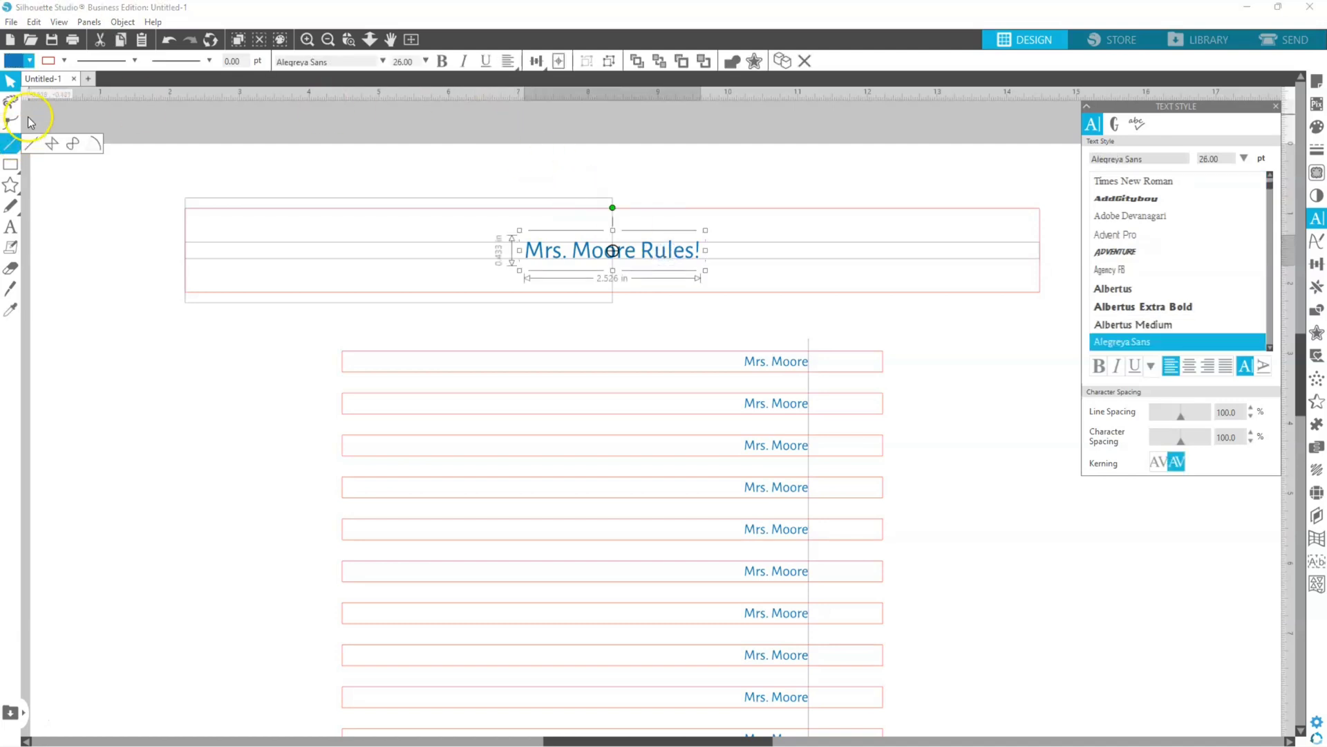
pyautogui.click(30, 62)
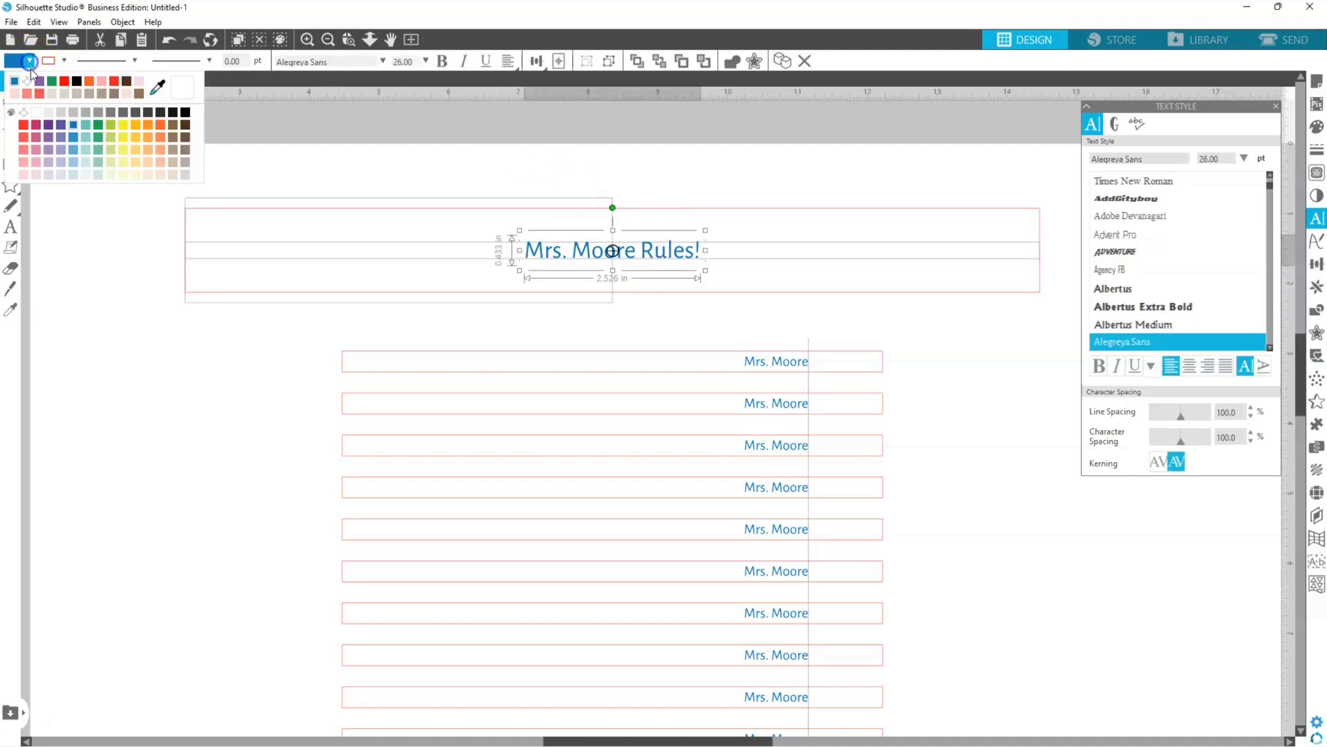
pyautogui.click(61, 127)
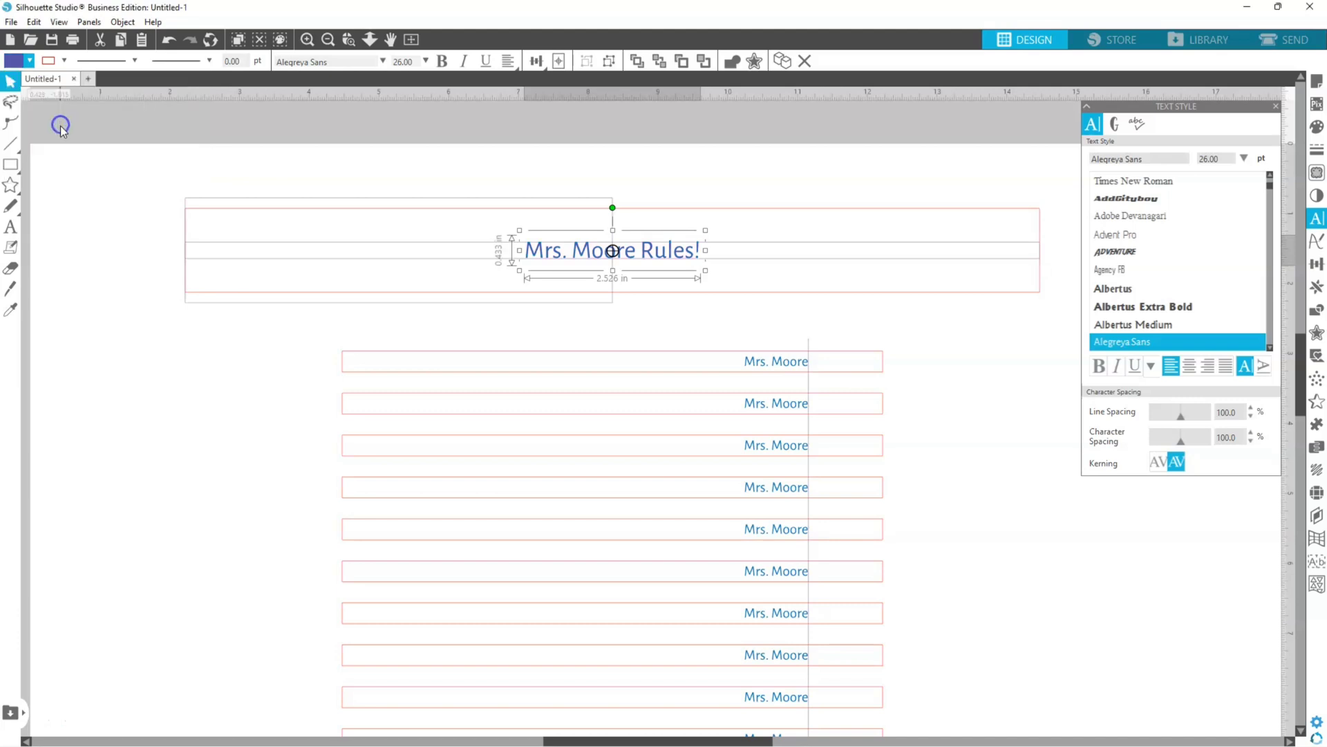
pyautogui.click(91, 327)
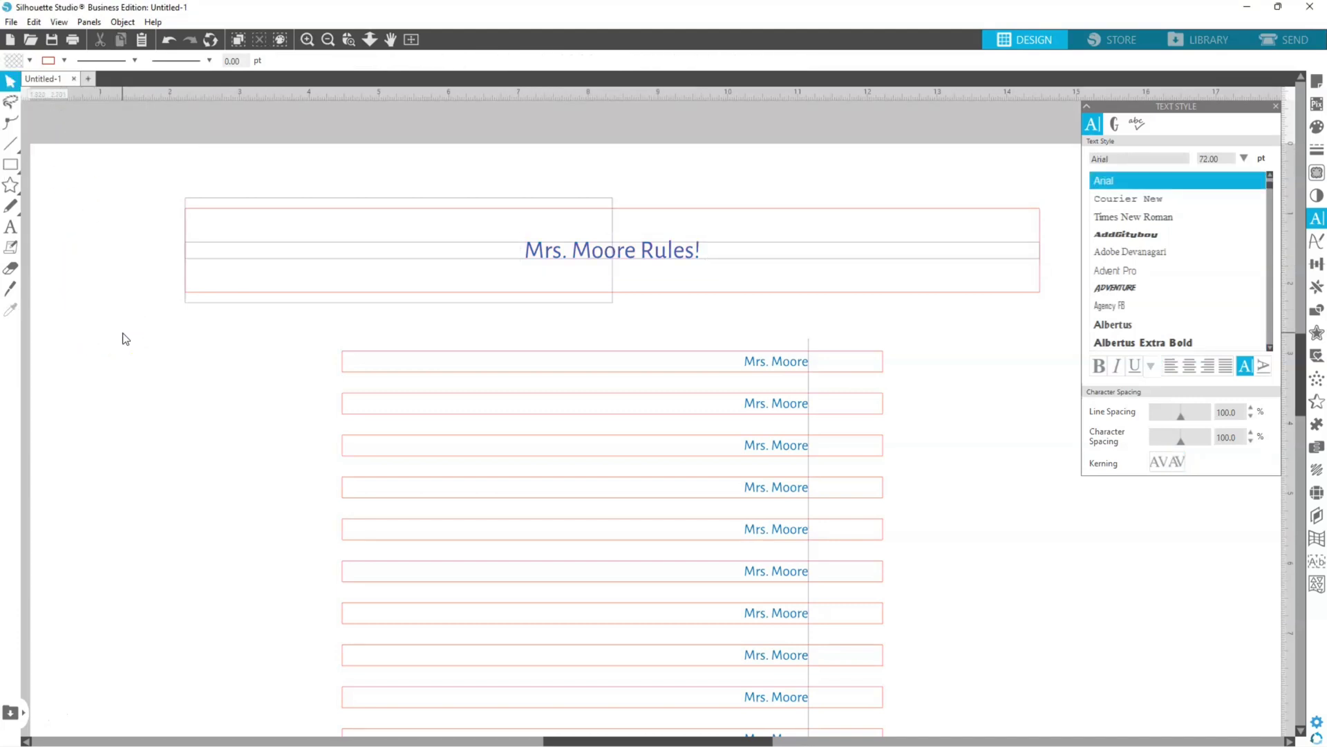
# Step: Paste the pencil drawing and place it inside the wide rectangle, in the space before the text
pyautogui.hotkey('ctrl', 'a')
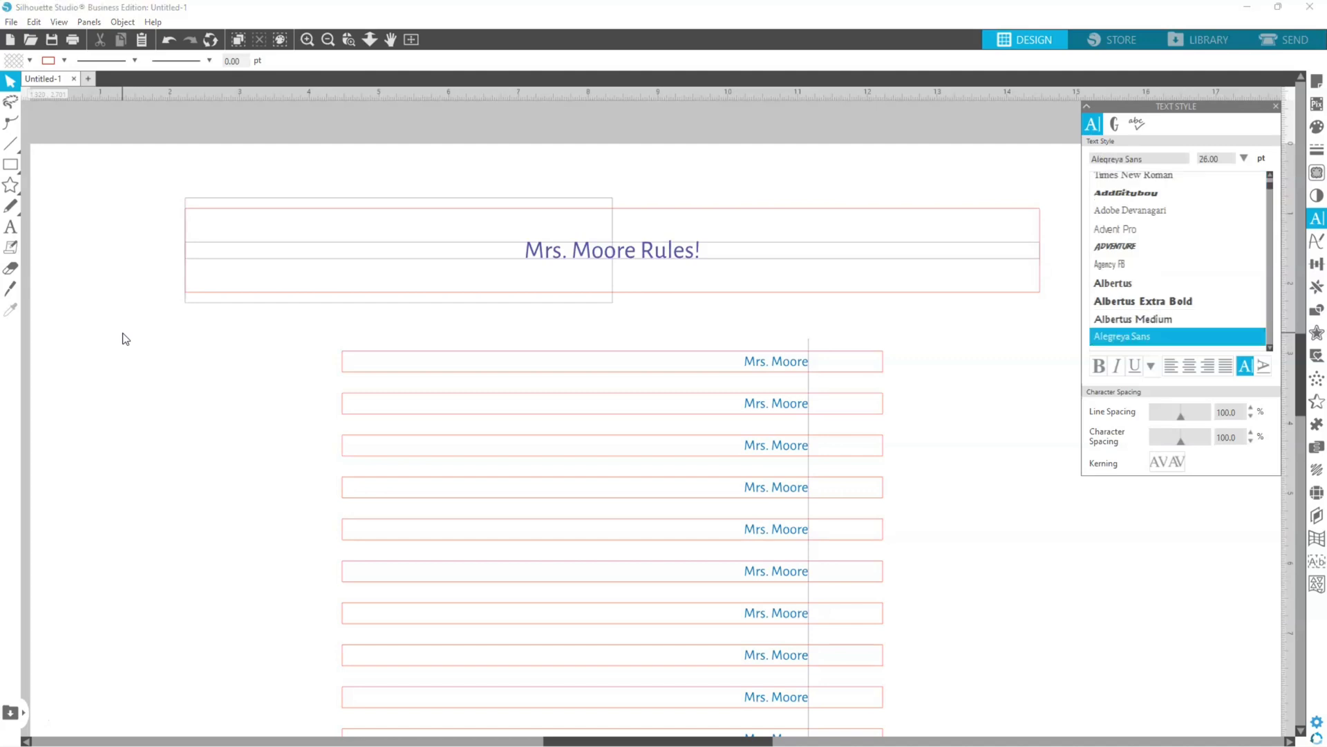
pyautogui.click(283, 335)
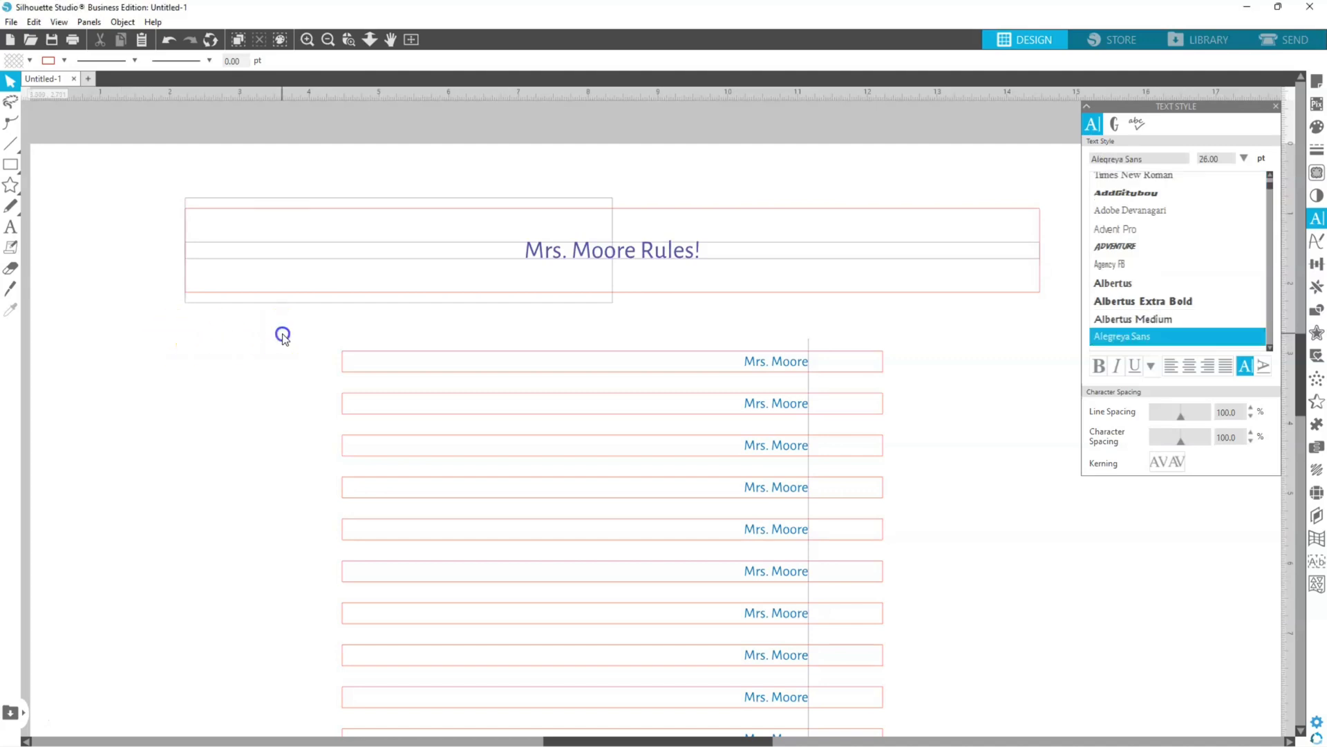
pyautogui.hotkey('ctrl', 'v')
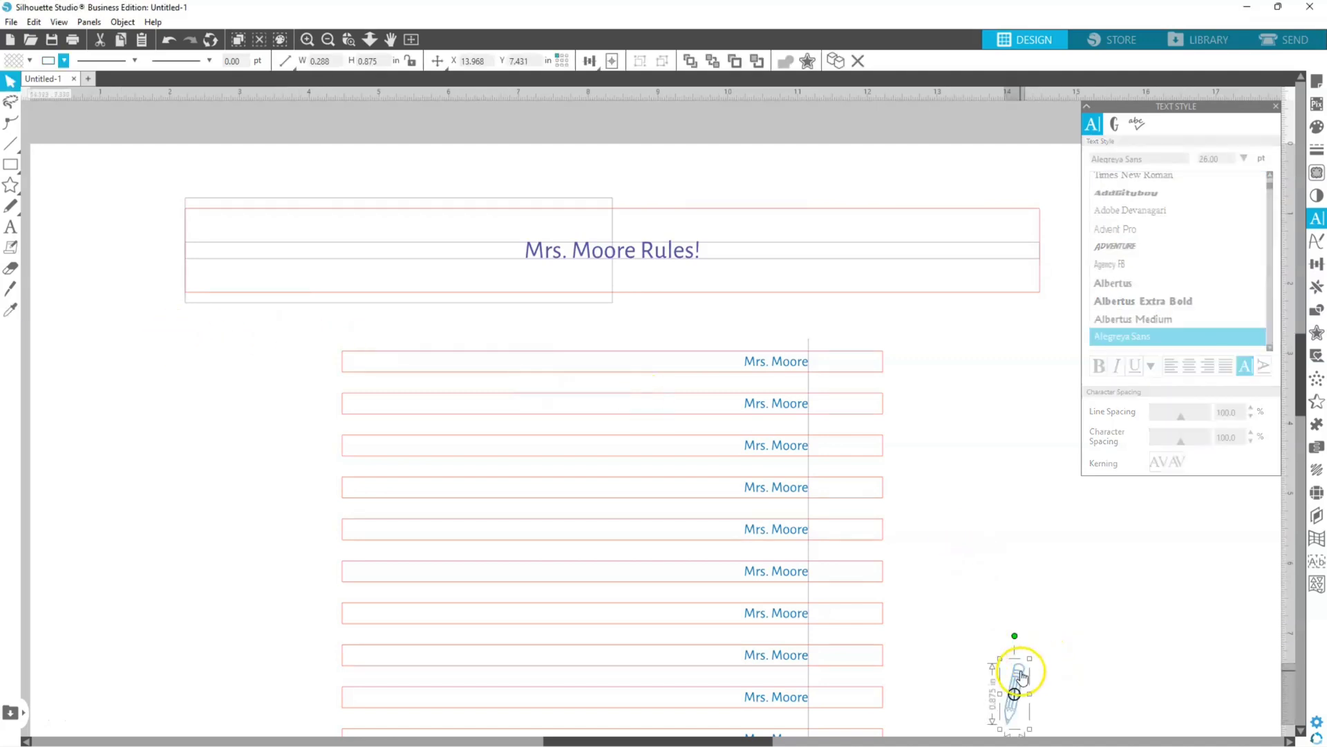
pyautogui.moveTo(1021, 672)
pyautogui.mouseDown()
pyautogui.moveTo(901, 511)
pyautogui.moveTo(400, 277)
pyautogui.moveTo(380, 228)
pyautogui.mouseUp()
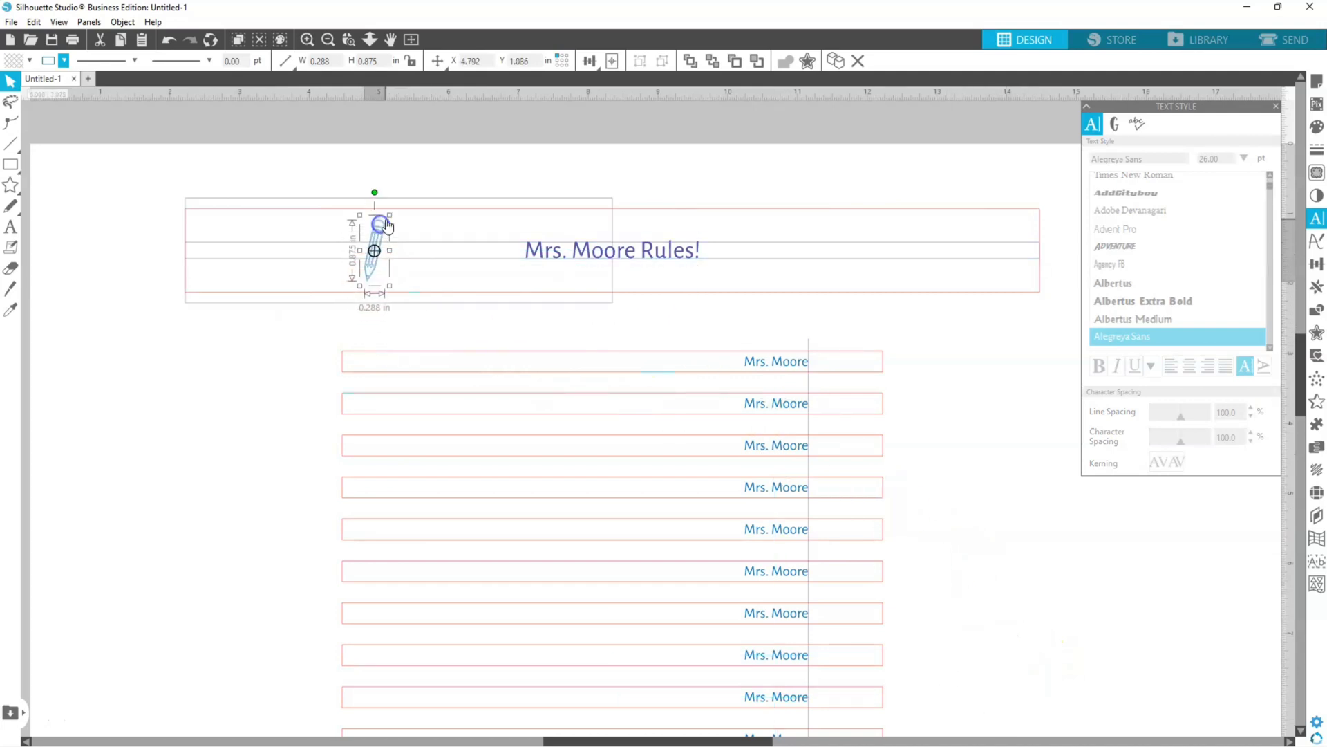
# Step: Set the pencil drawing's line color to orange
pyautogui.click(63, 61)
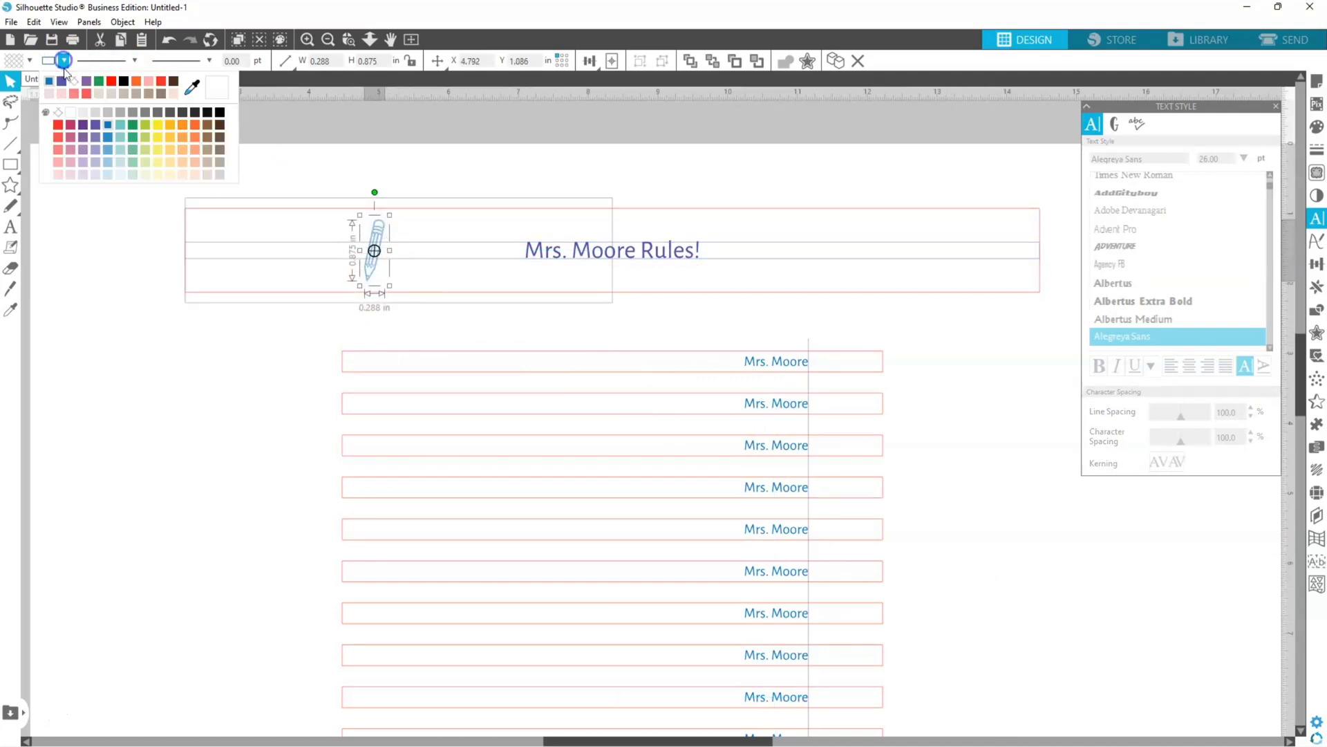
pyautogui.click(99, 82)
pyautogui.click(176, 127)
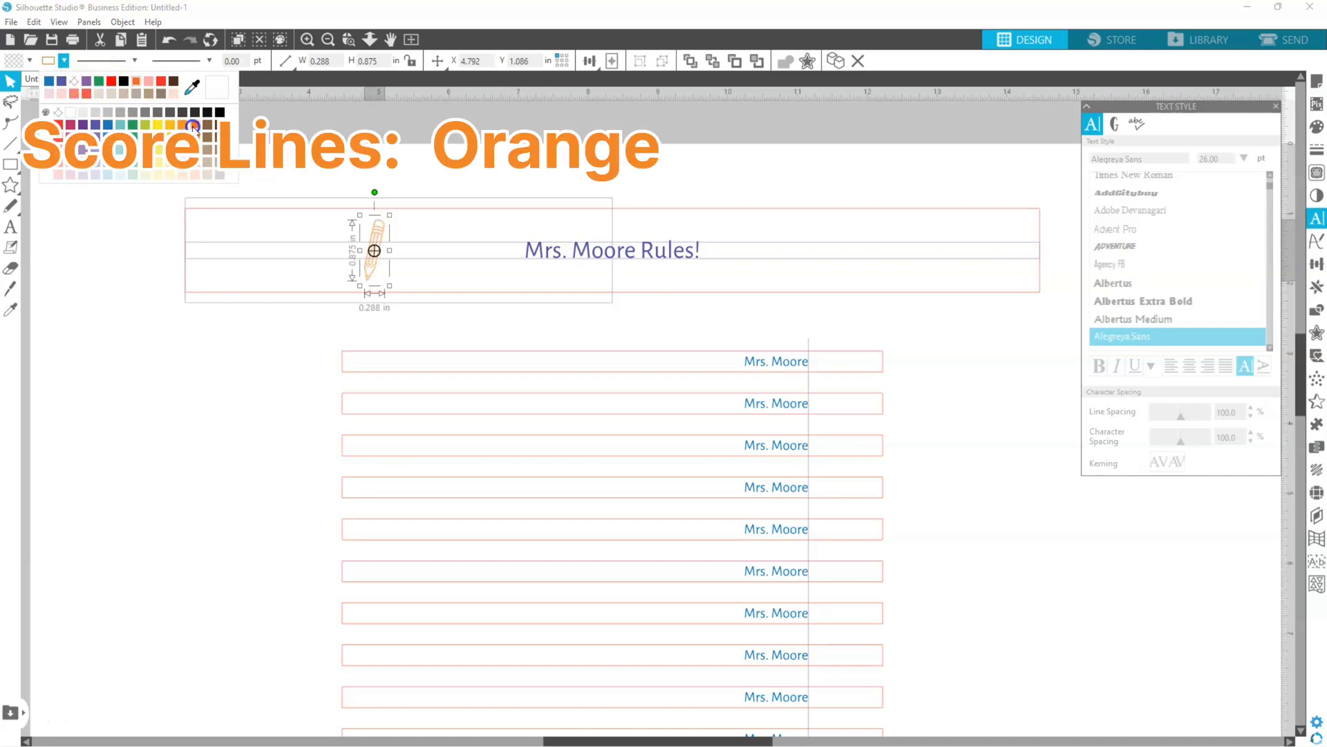
# Step: Rotate the pencil to horizontal with its tip toward the text and place it just before the name
pyautogui.moveTo(375, 193)
pyautogui.mouseDown()
pyautogui.moveTo(344, 198)
pyautogui.moveTo(317, 226)
pyautogui.moveTo(318, 264)
pyautogui.mouseUp()
pyautogui.moveTo(355, 253); pyautogui.dragTo(461, 256)
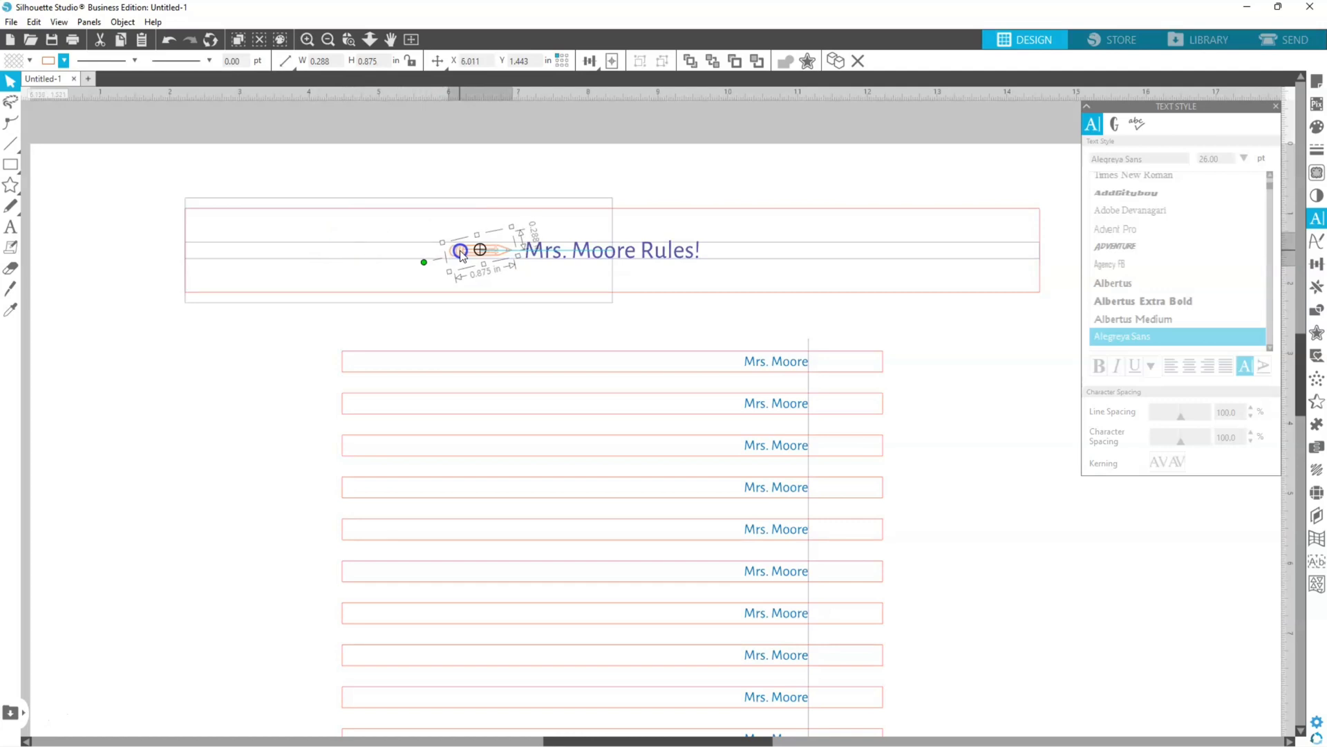
pyautogui.moveTo(462, 254); pyautogui.dragTo(458, 255)
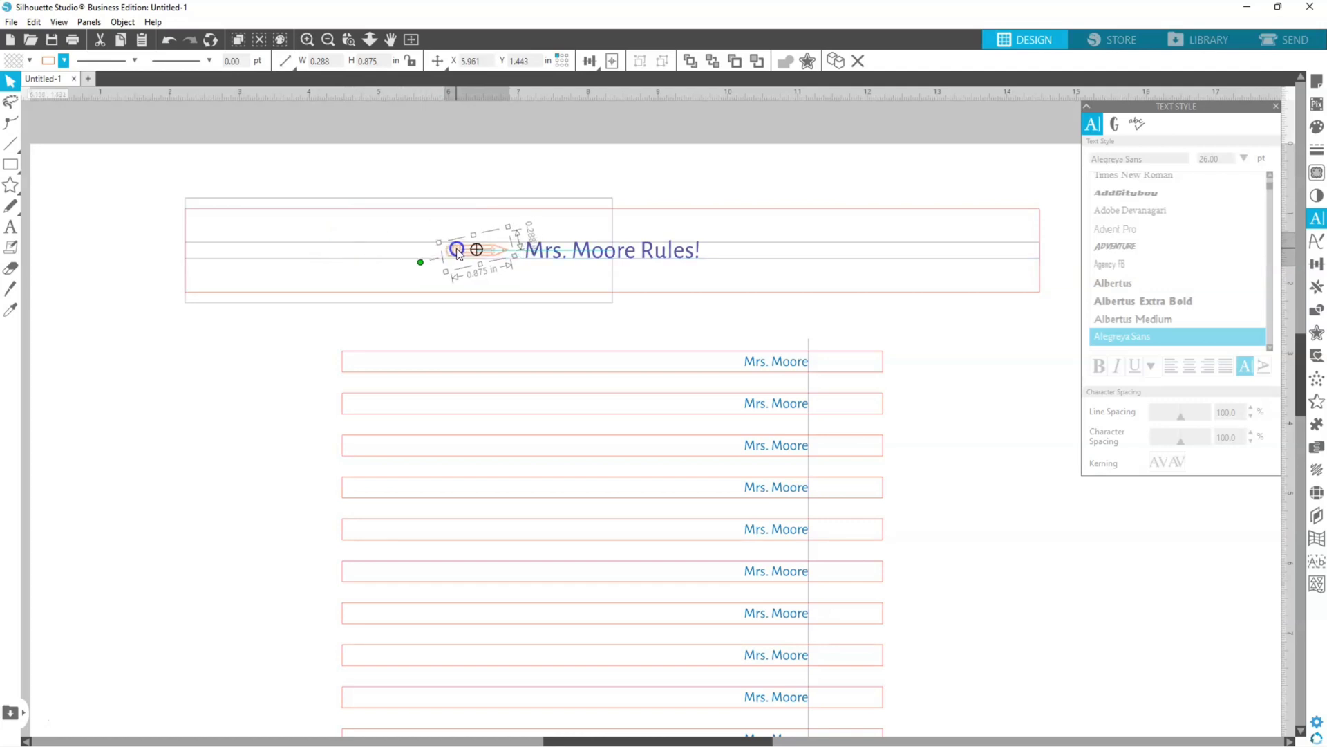
# Step: Duplicate the pencil and place the copy just after the text, level with the first pencil
pyautogui.click(1317, 286)
pyautogui.click(1209, 172)
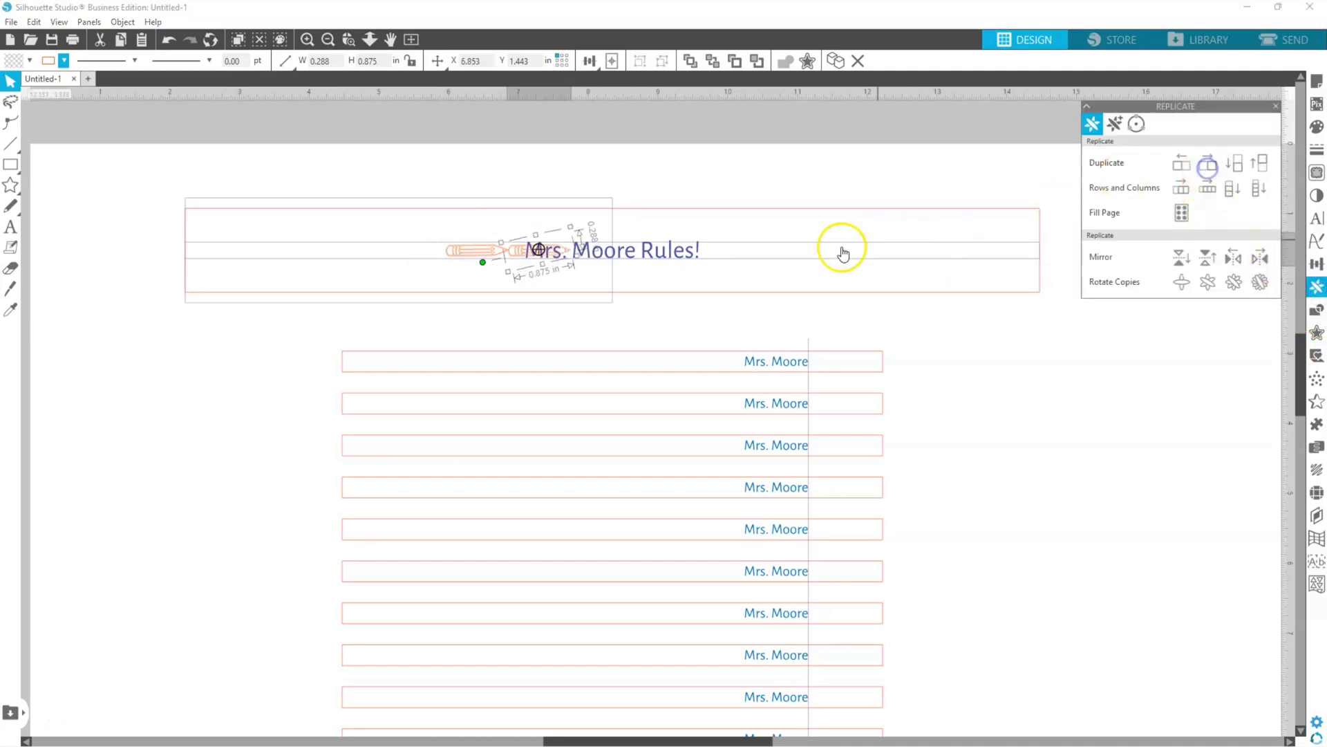
pyautogui.moveTo(561, 254)
pyautogui.mouseDown()
pyautogui.moveTo(474, 256)
pyautogui.moveTo(743, 247)
pyautogui.moveTo(726, 256)
pyautogui.mouseUp()
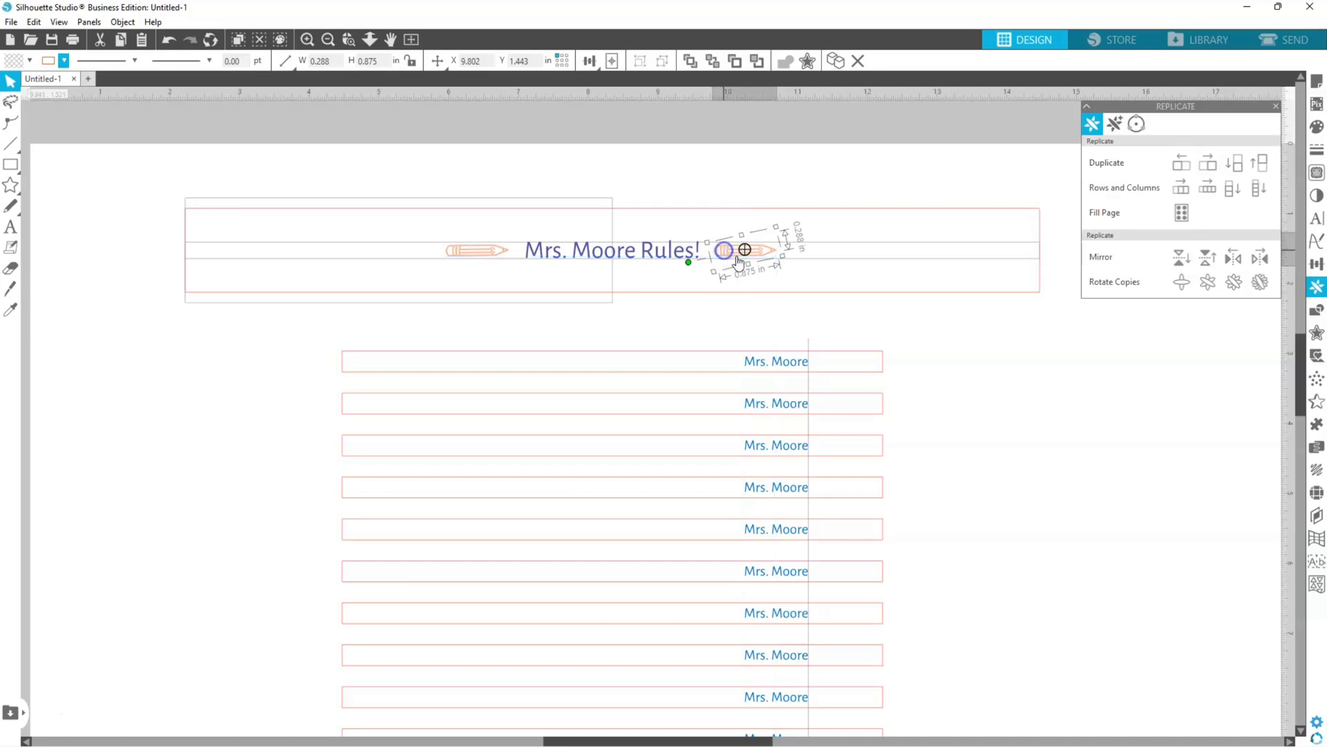
pyautogui.click(1025, 372)
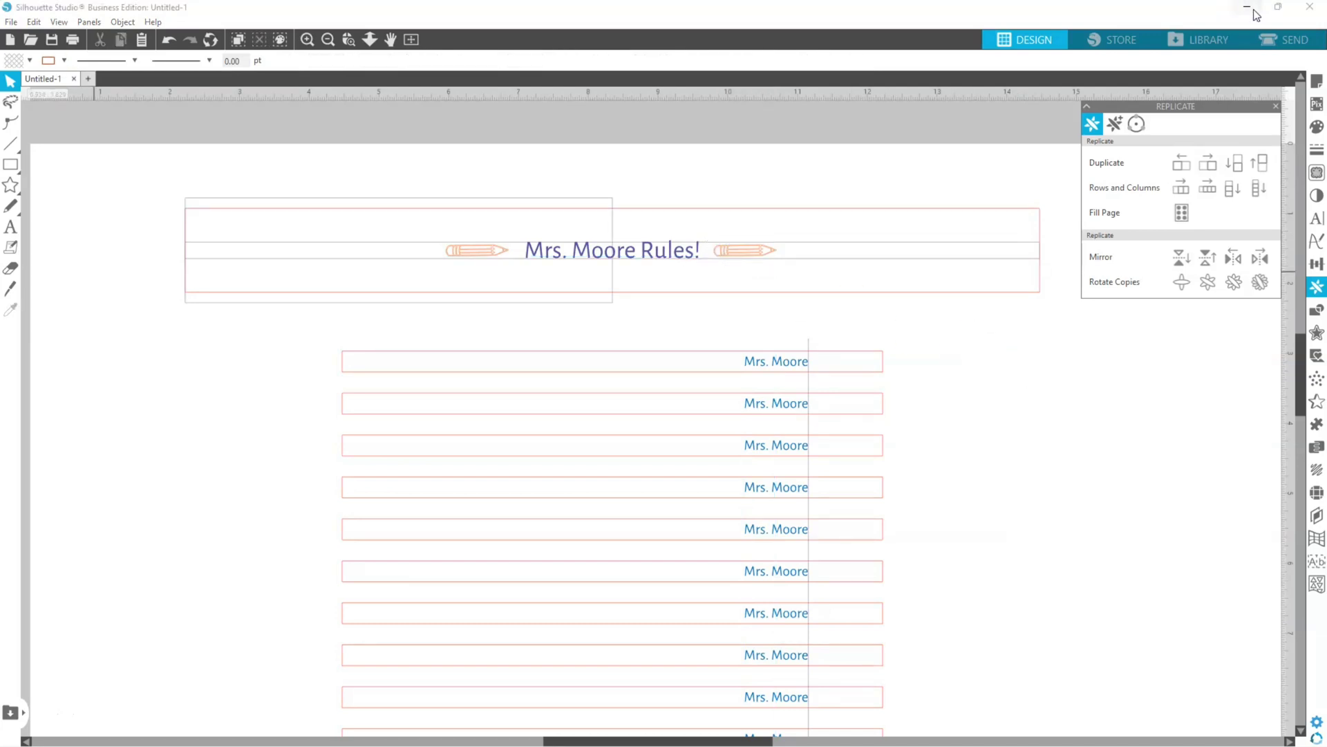
# Step: Mirror the pencil after the text horizontally and keep only the flipped version there, with its tip toward the text
pyautogui.click(740, 261)
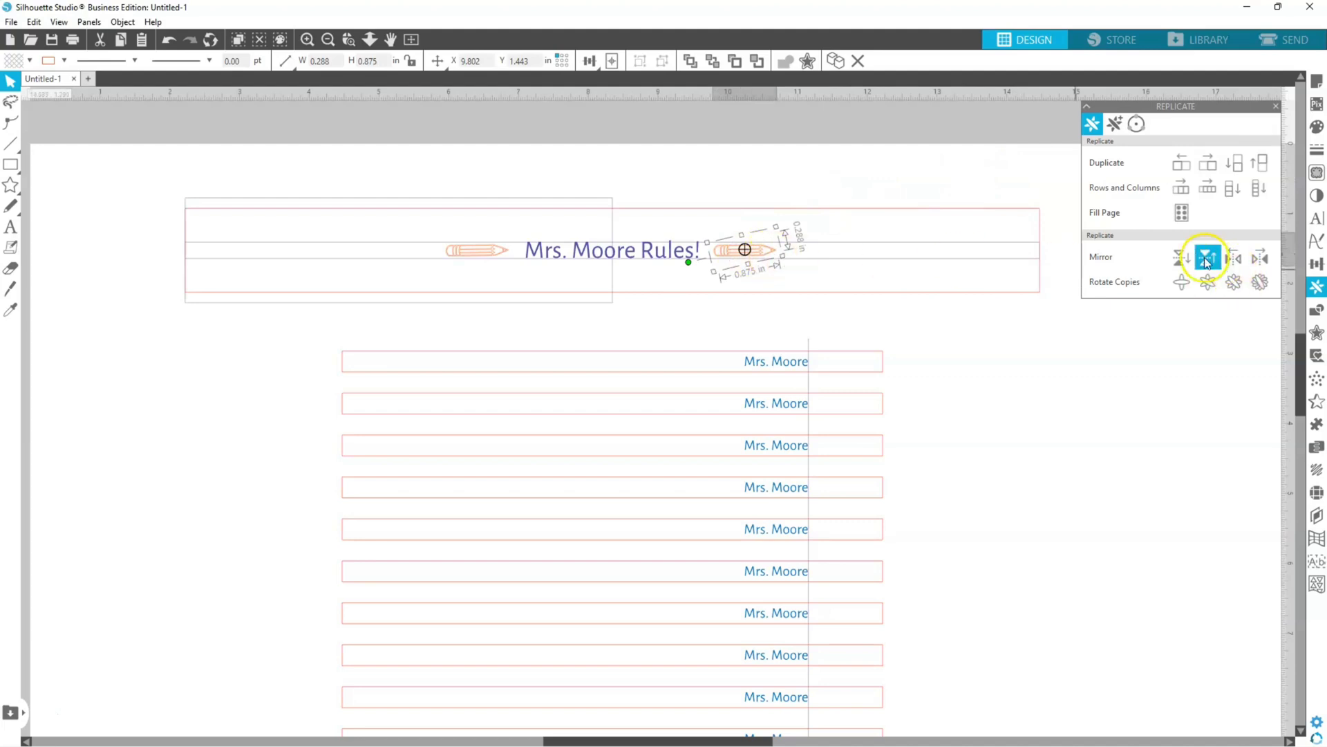
pyautogui.click(1236, 261)
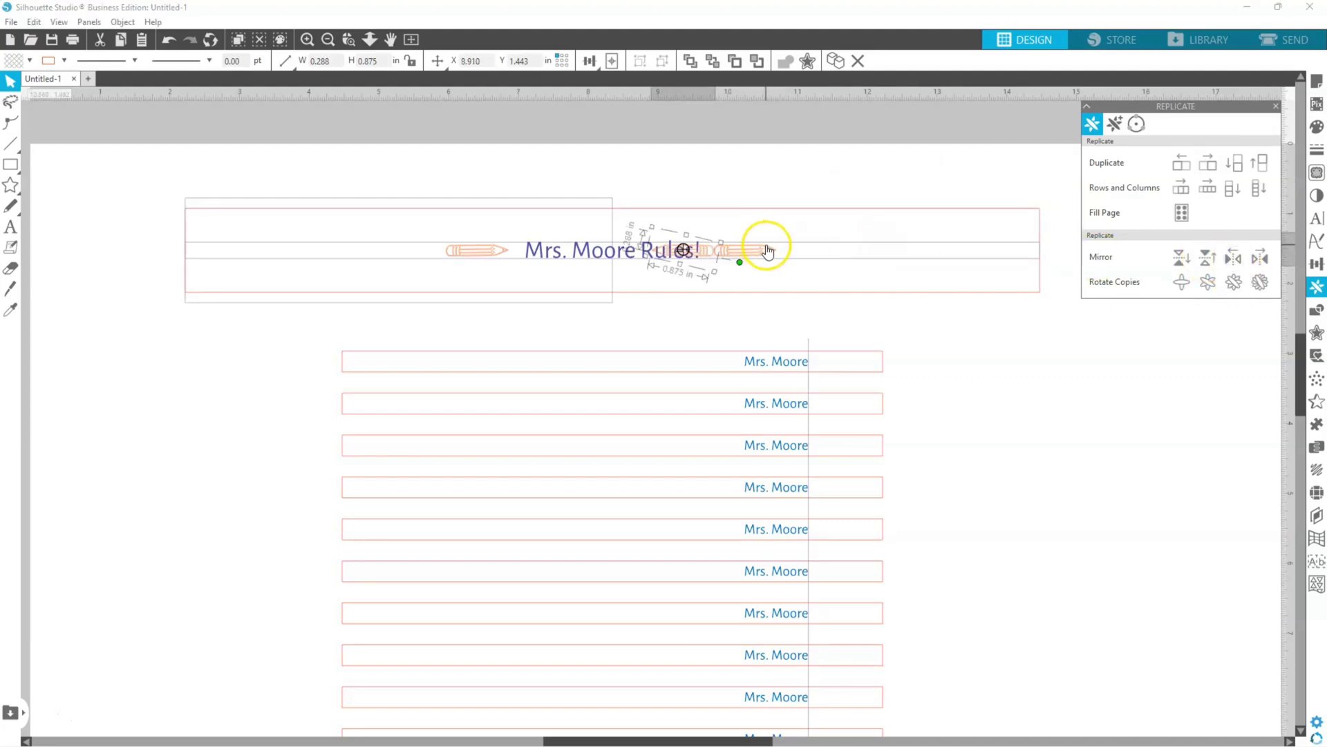
pyautogui.moveTo(767, 247)
pyautogui.mouseDown()
pyautogui.moveTo(699, 253)
pyautogui.moveTo(774, 254)
pyautogui.mouseUp()
pyautogui.click(783, 265)
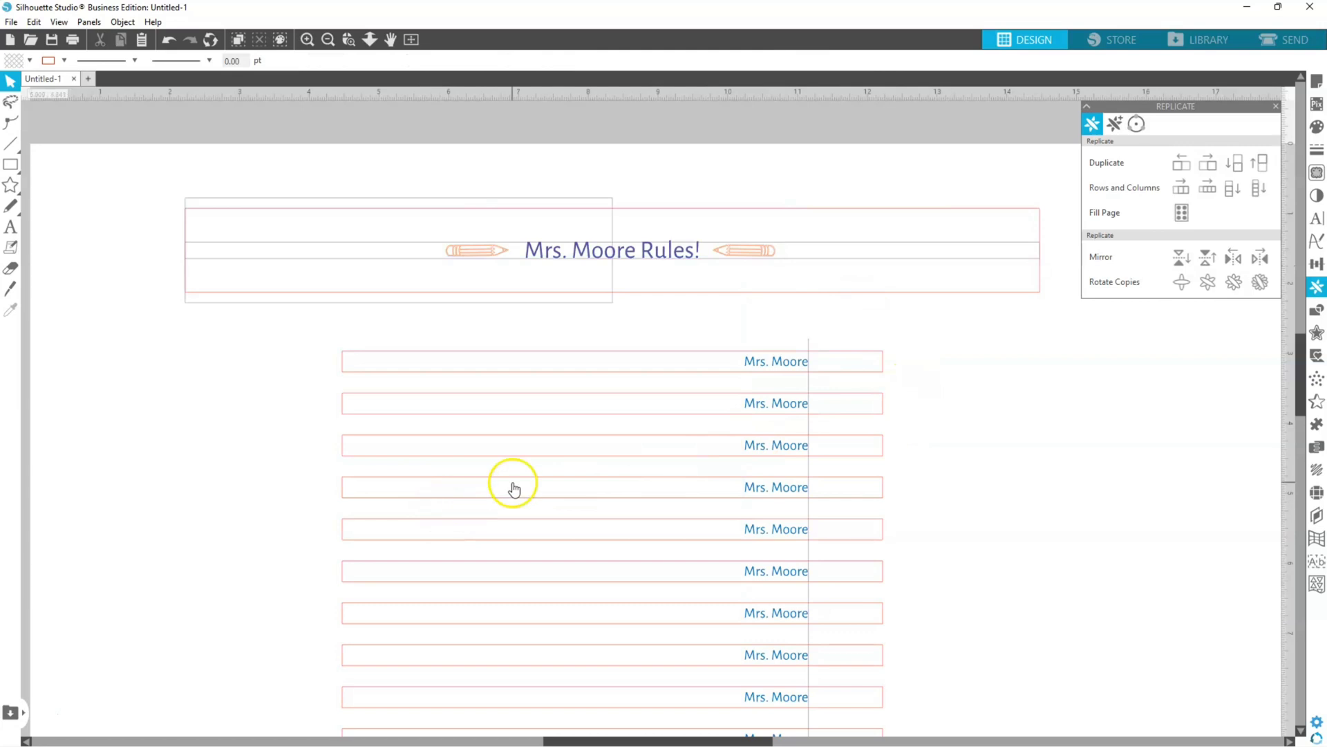
# Step: Save the design as an SVG file
pyautogui.click(10, 22)
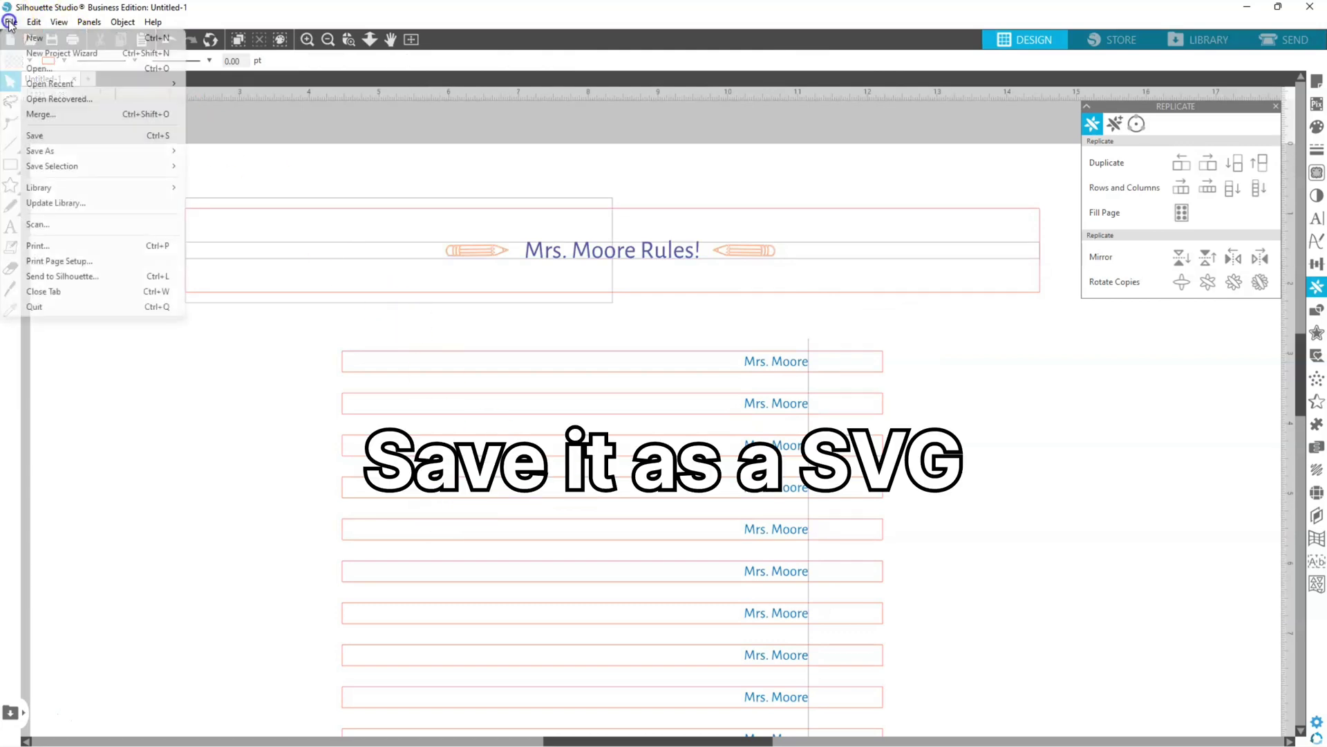
pyautogui.moveTo(77, 150)
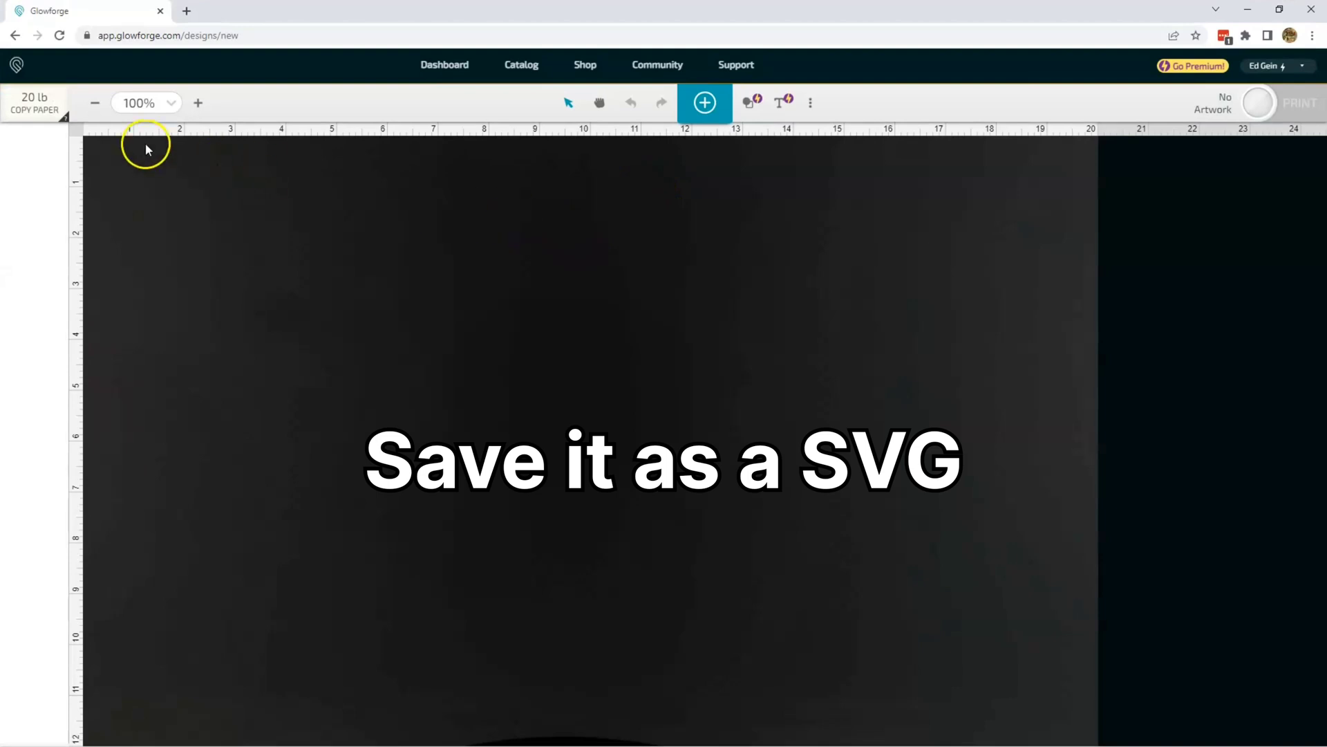
# Step: Set the material to 1/8" Corrugated Cardboard and upload the saved SVG design
pyautogui.click(38, 103)
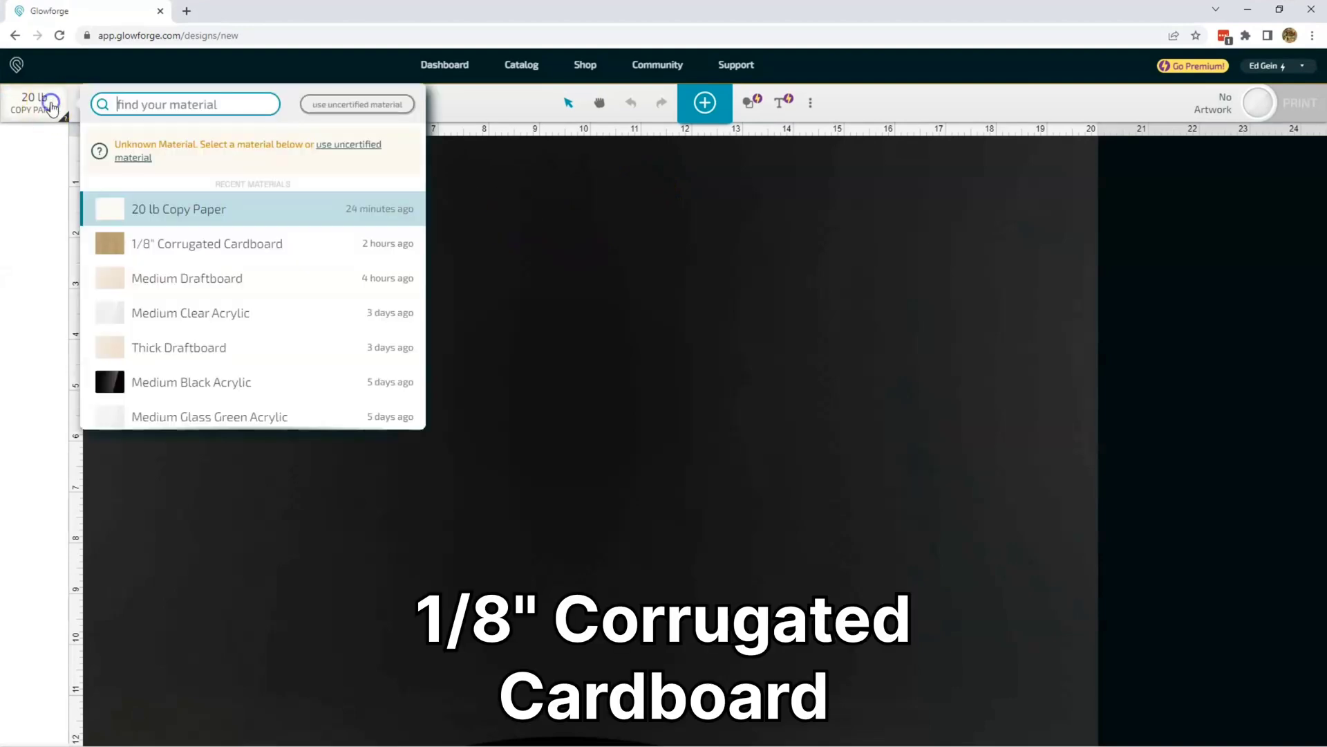
pyautogui.click(178, 243)
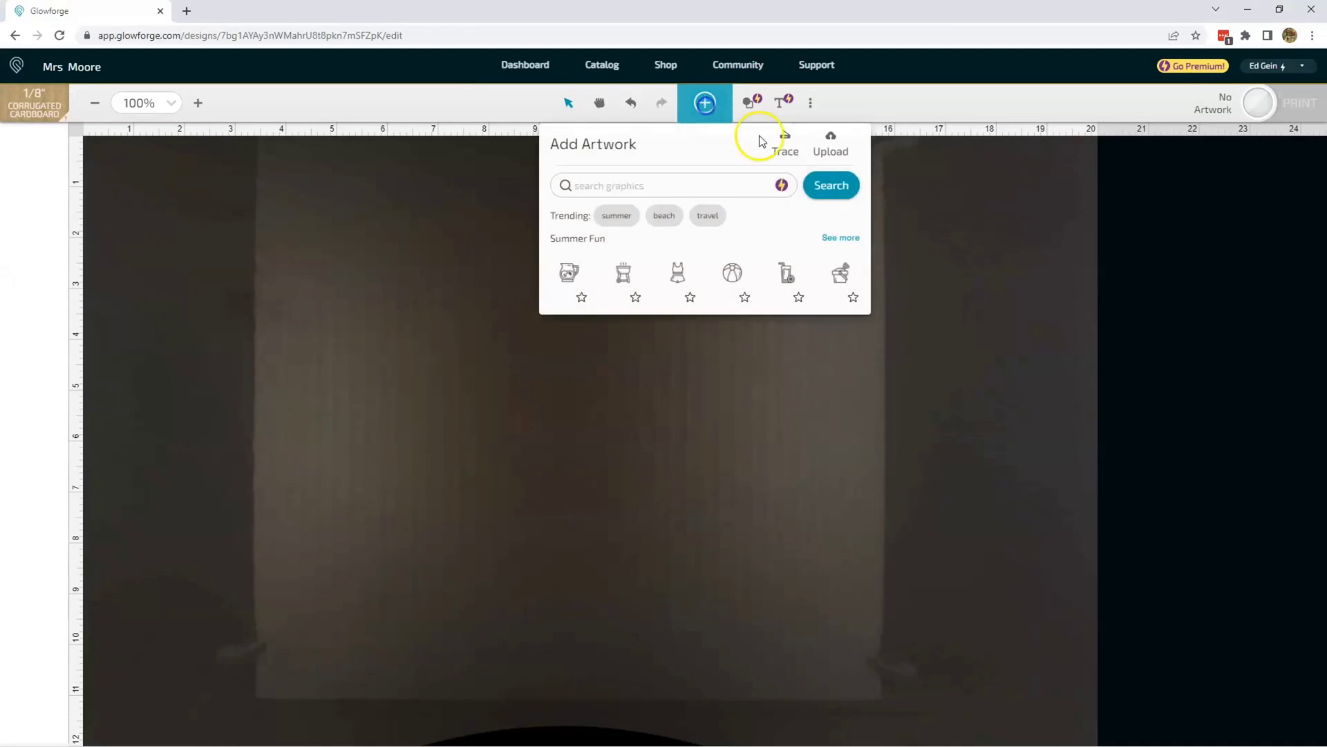
pyautogui.click(830, 146)
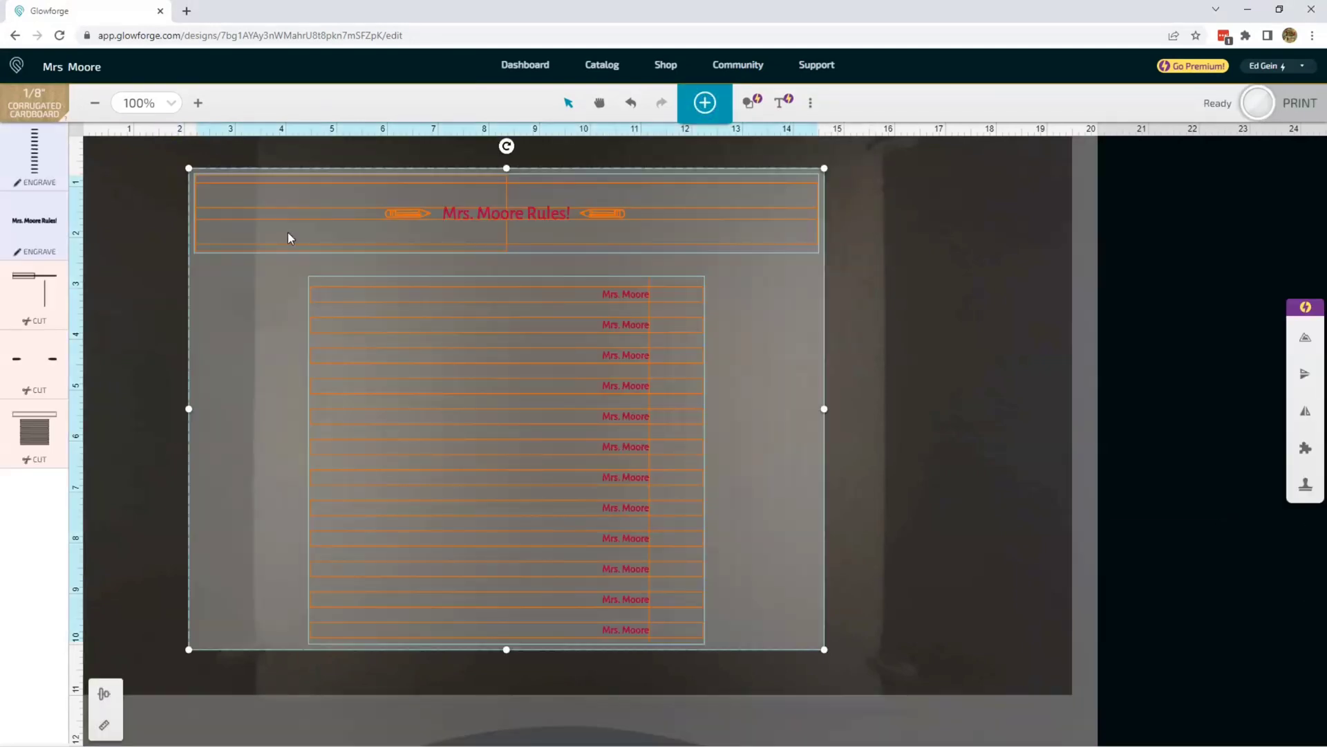
# Step: Set the focus at a point on the cardboard between the first two strips, near their name labels
pyautogui.click(693, 99)
pyautogui.click(810, 103)
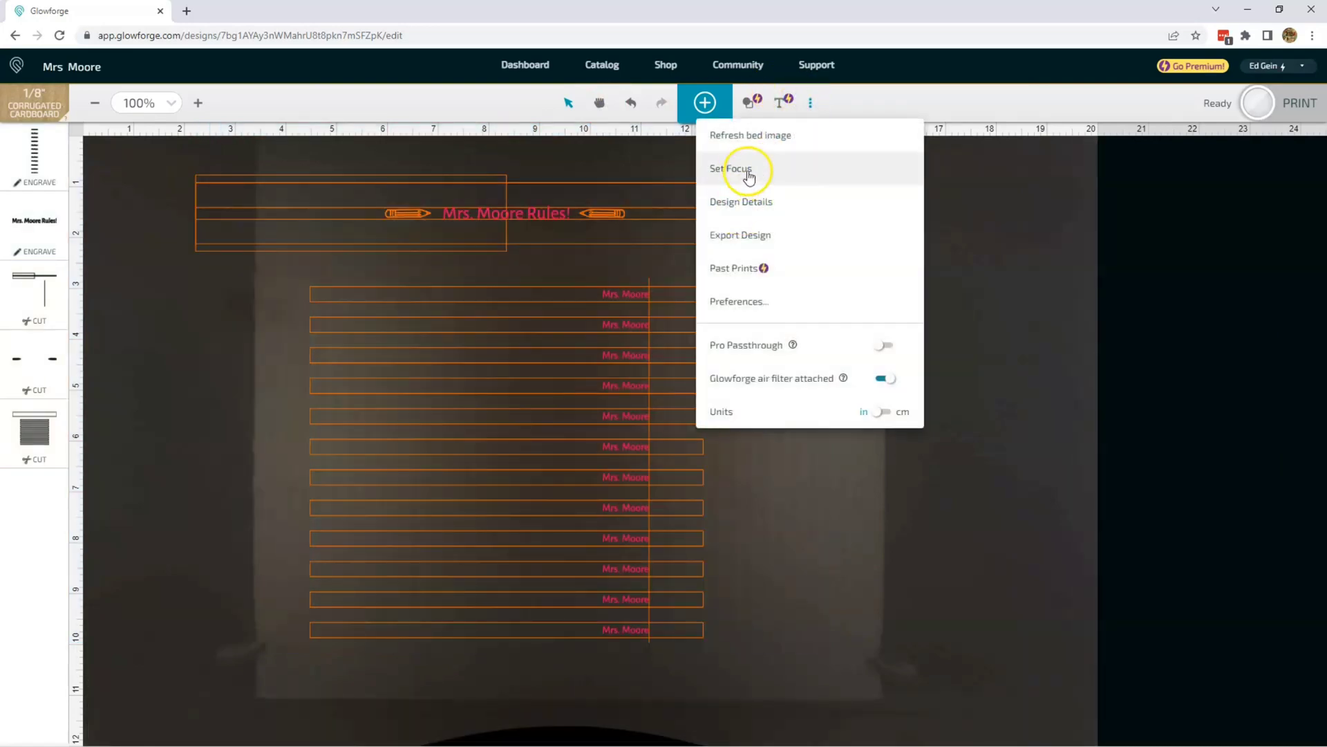
pyautogui.click(749, 173)
pyautogui.click(655, 310)
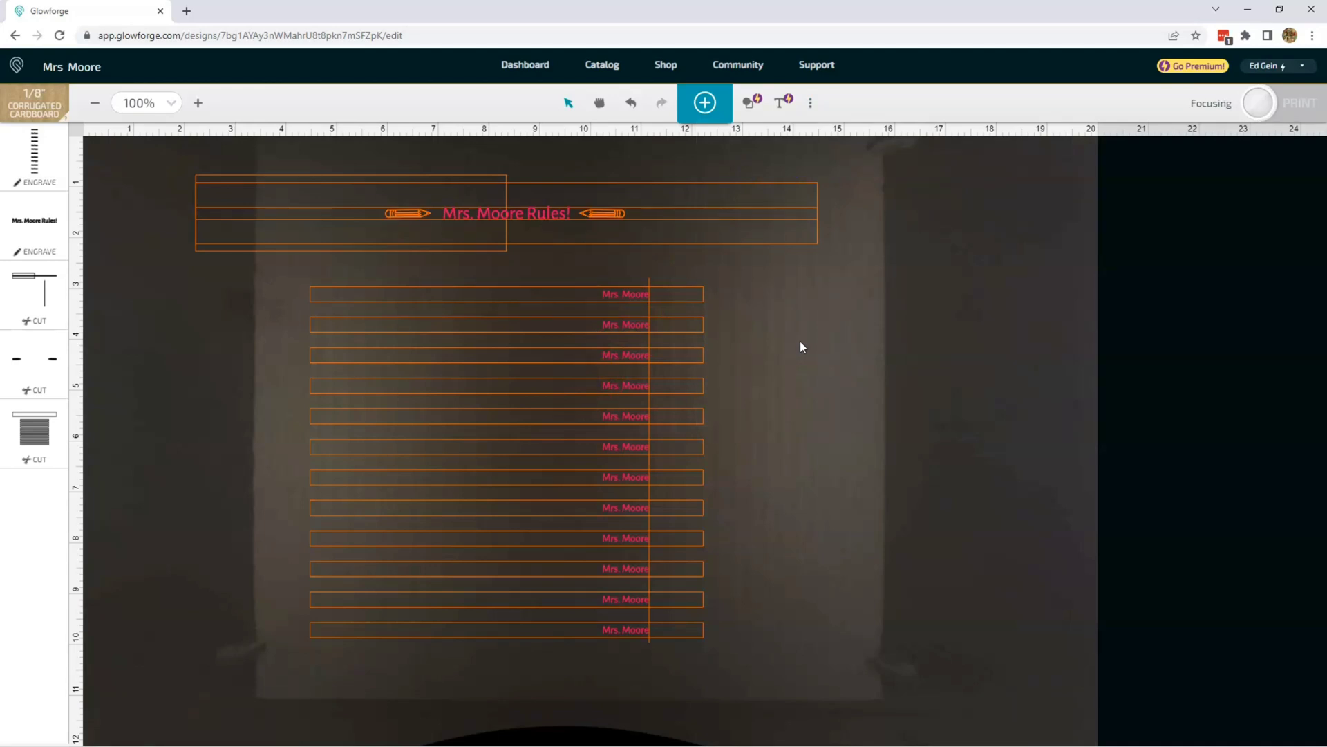
# Step: Select all the artwork and move it so that the whole design lies within the cardboard sheet
pyautogui.click(588, 252)
pyautogui.hotkey('ctrl', 'a')
pyautogui.moveTo(539, 251); pyautogui.dragTo(619, 228)
pyautogui.click(975, 234)
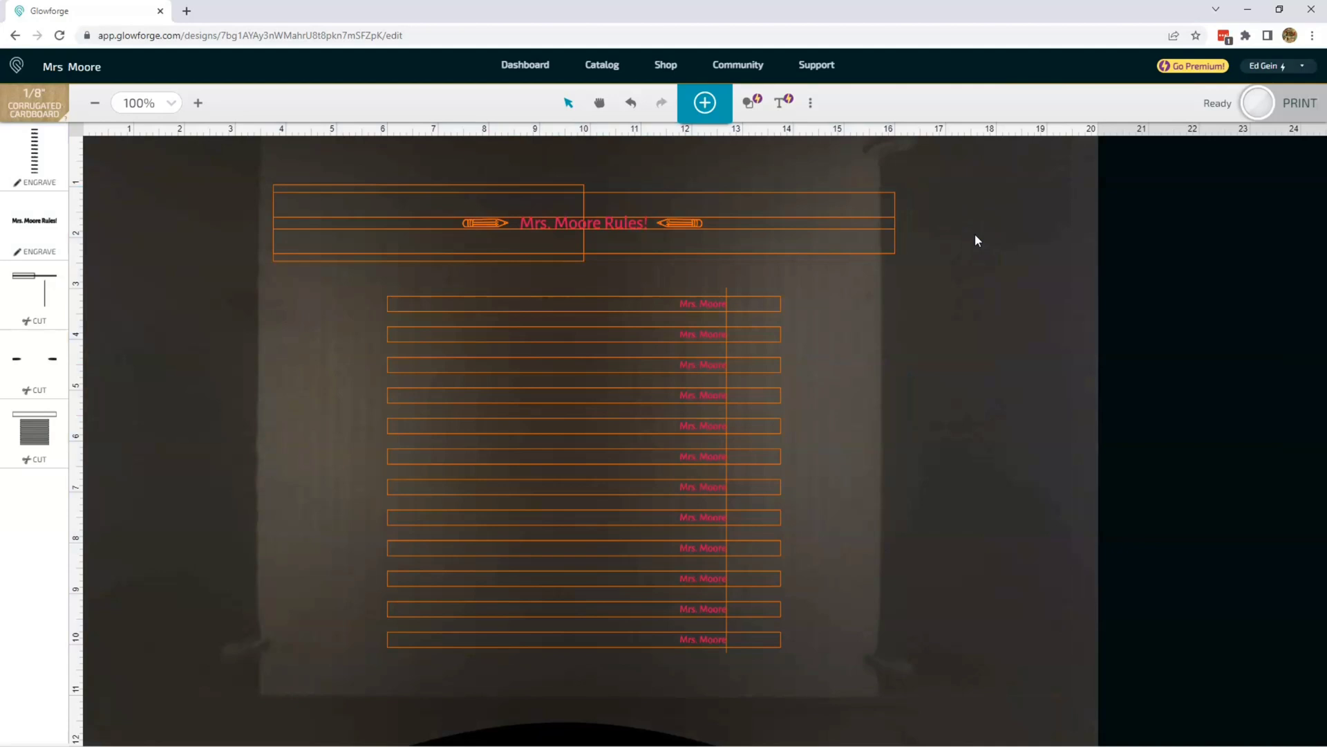
# Step: Set both engrave operations, the strip name labels and the text in the wide rectangle, to Ignore
pyautogui.click(27, 163)
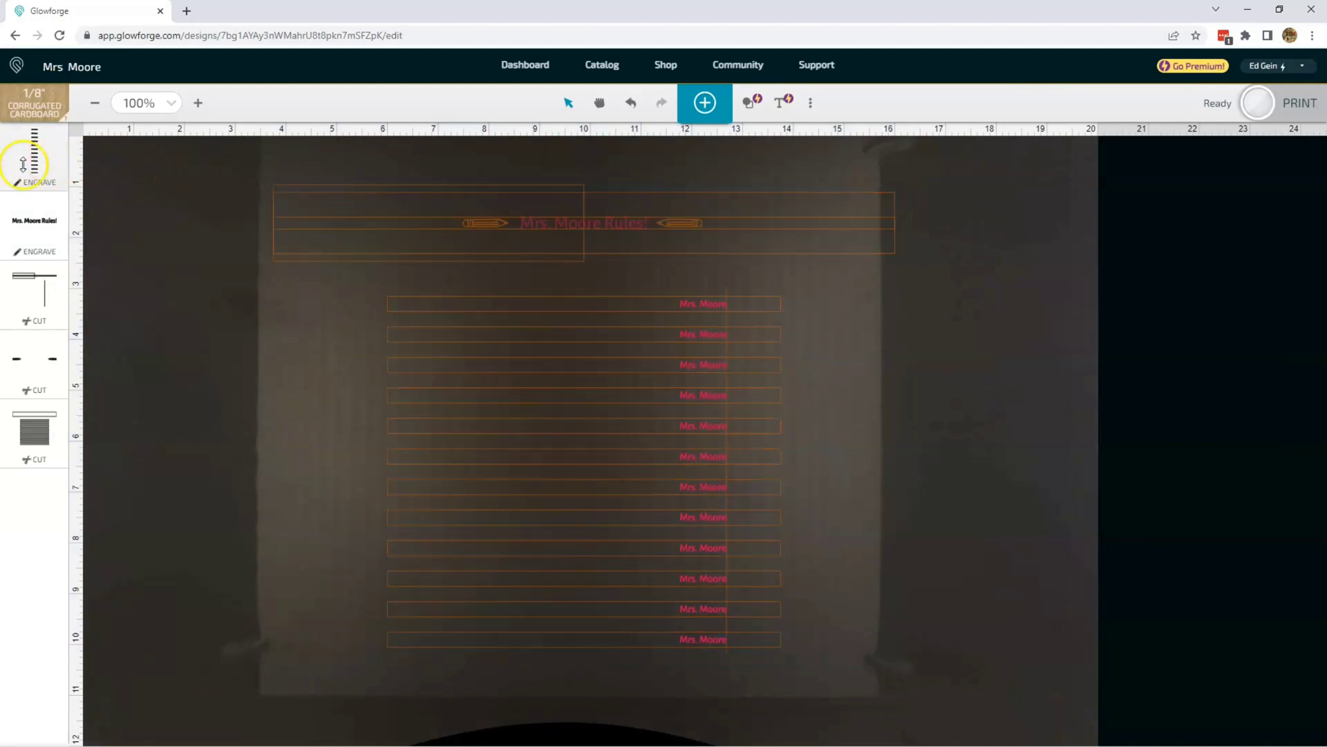
pyautogui.click(259, 146)
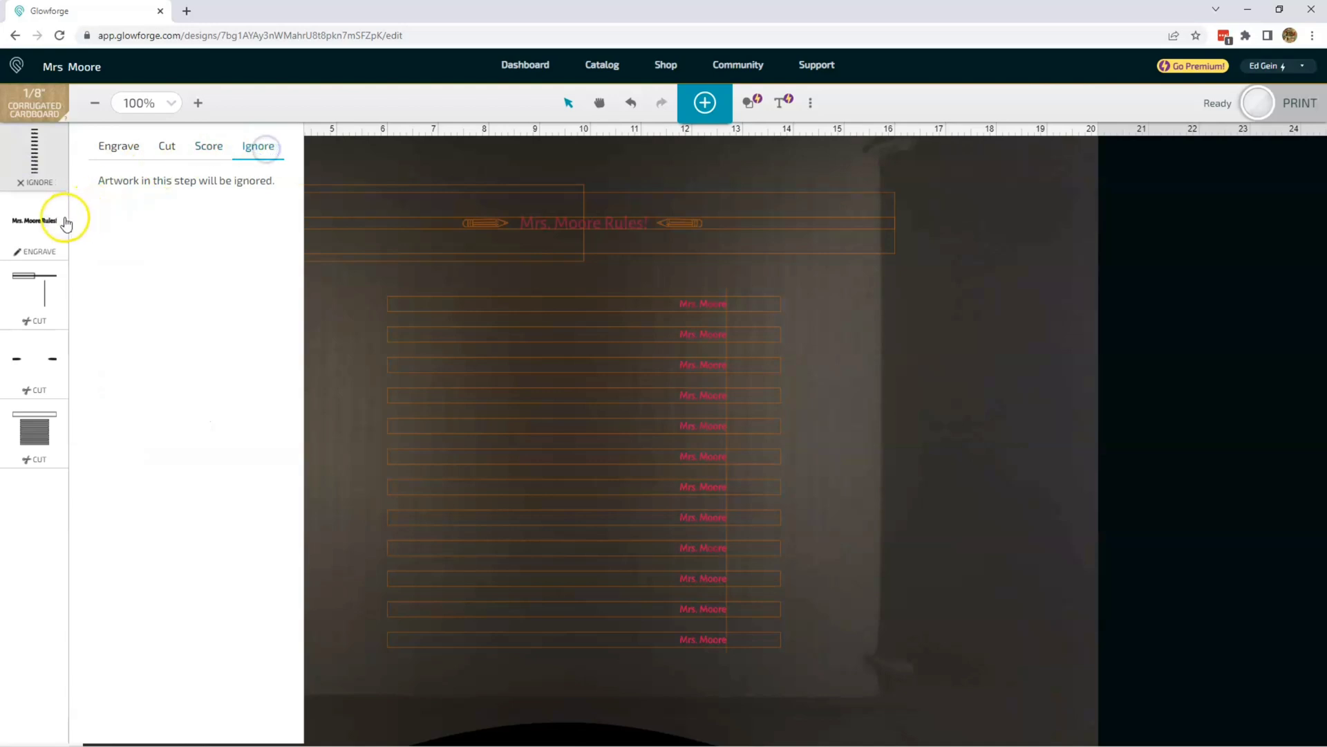
pyautogui.click(43, 221)
pyautogui.click(266, 146)
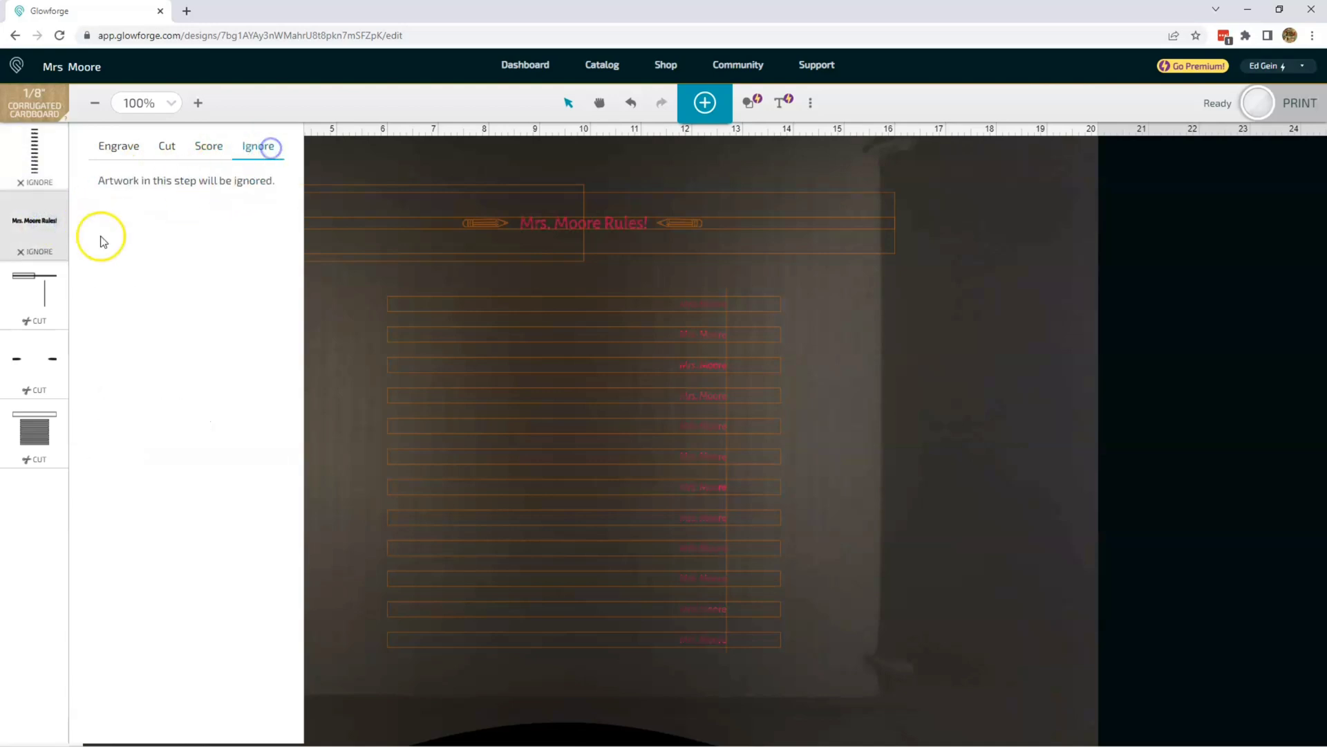
# Step: Set the cut operations for the alignment guides and for the two pencils to Ignore
pyautogui.click(45, 283)
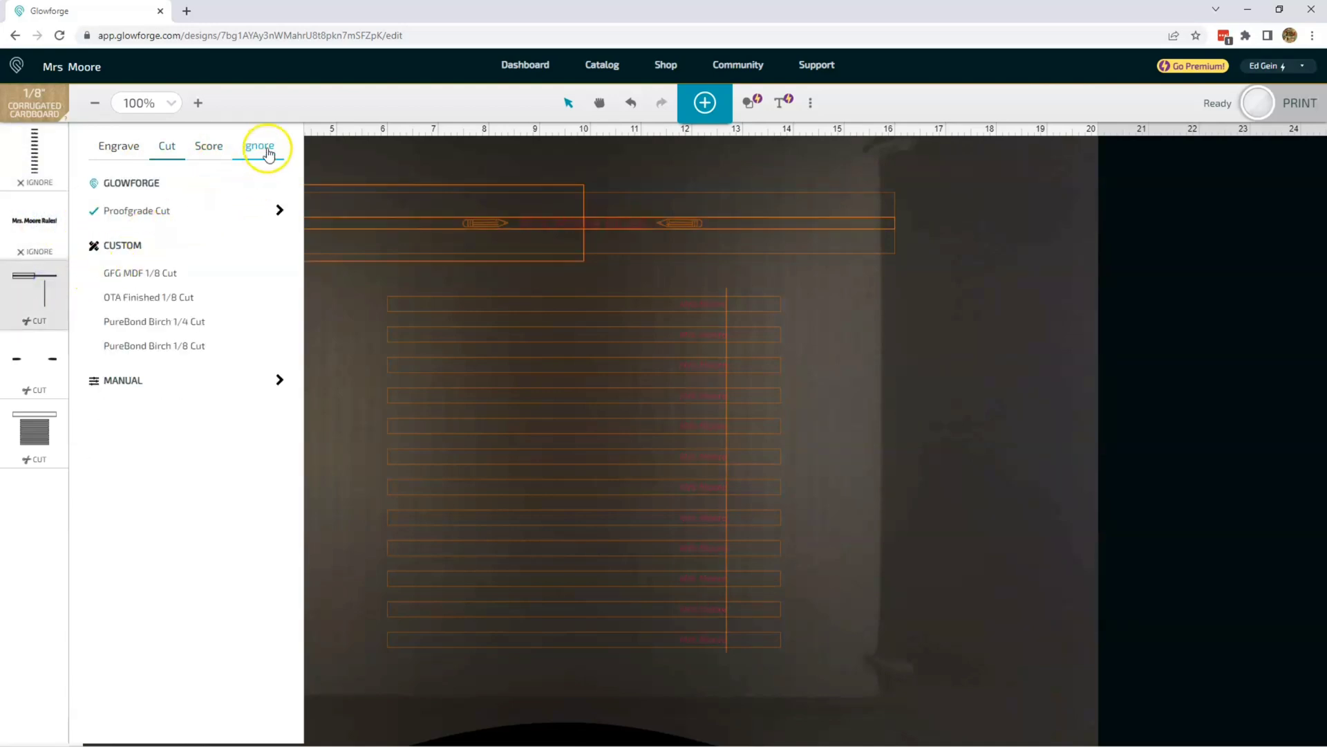
pyautogui.click(261, 147)
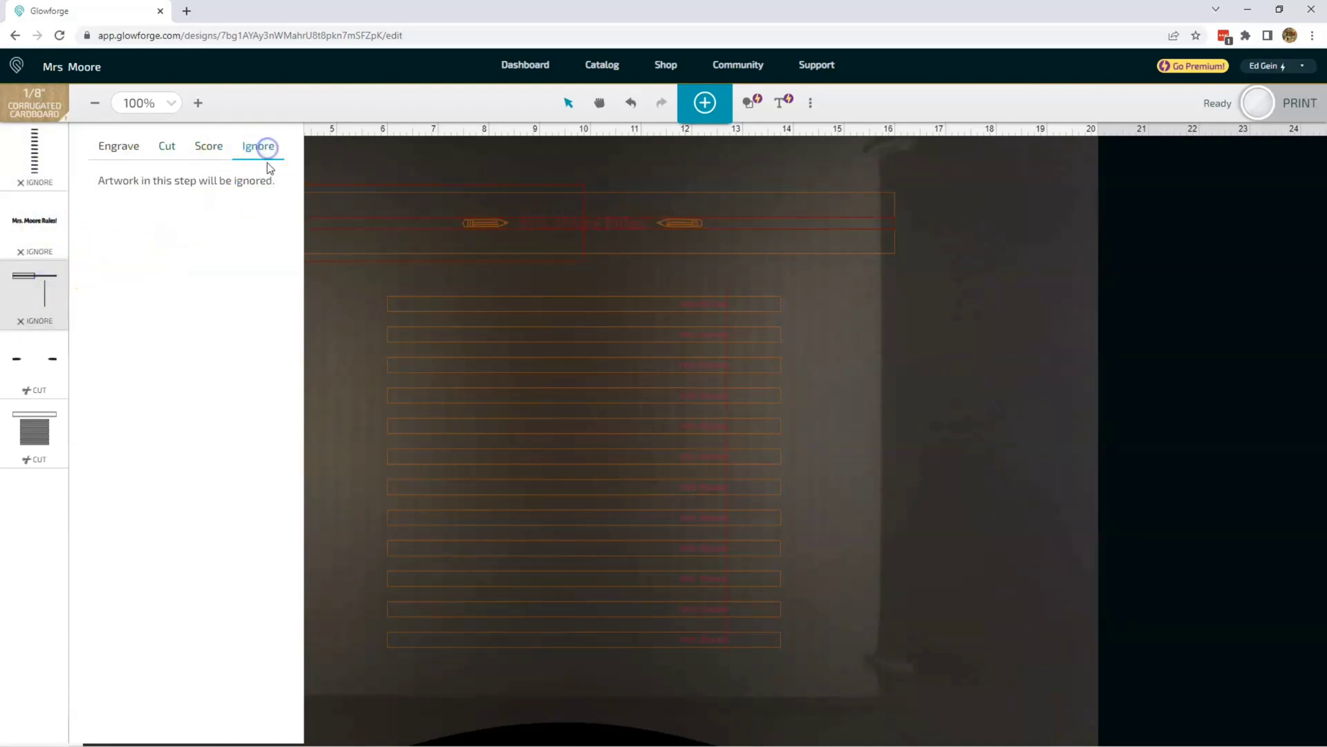
pyautogui.click(50, 364)
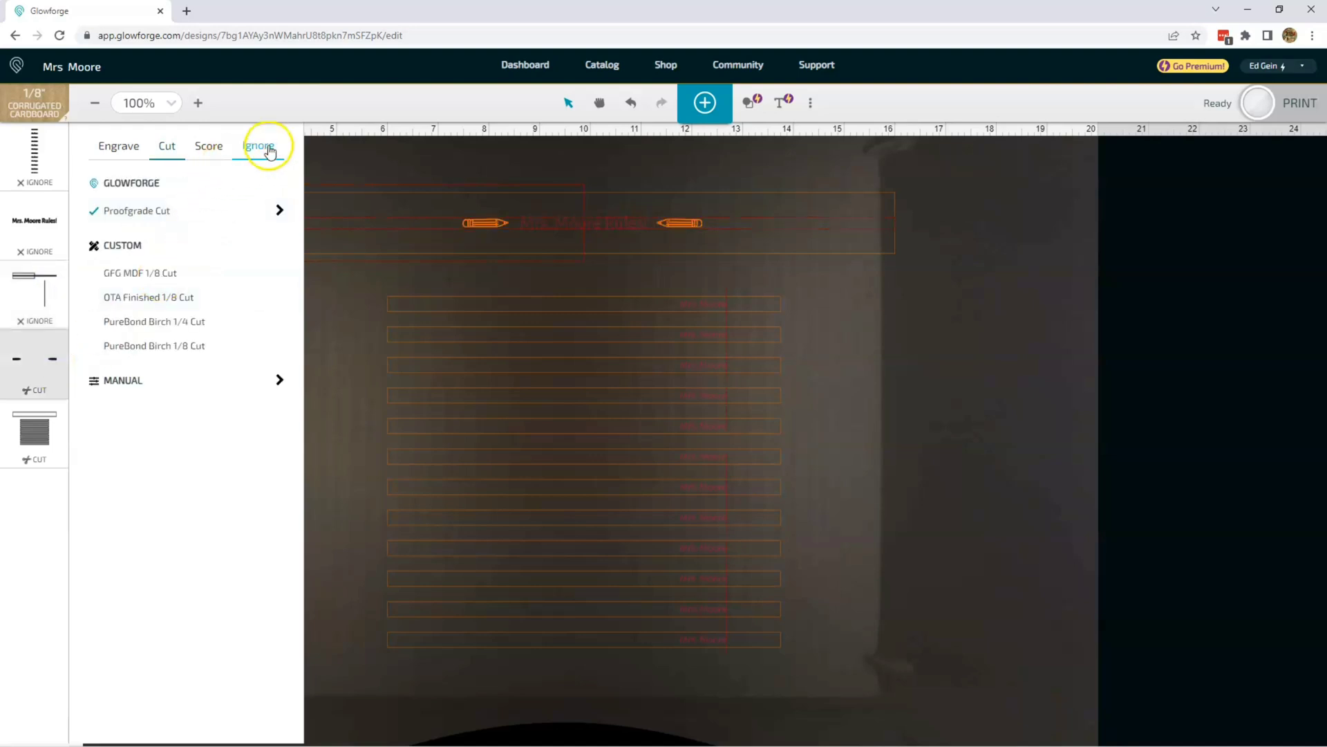
pyautogui.click(266, 146)
# Step: Keep the strip and wide rectangle outlines set to the Proofgrade Cut and start the print
pyautogui.click(32, 429)
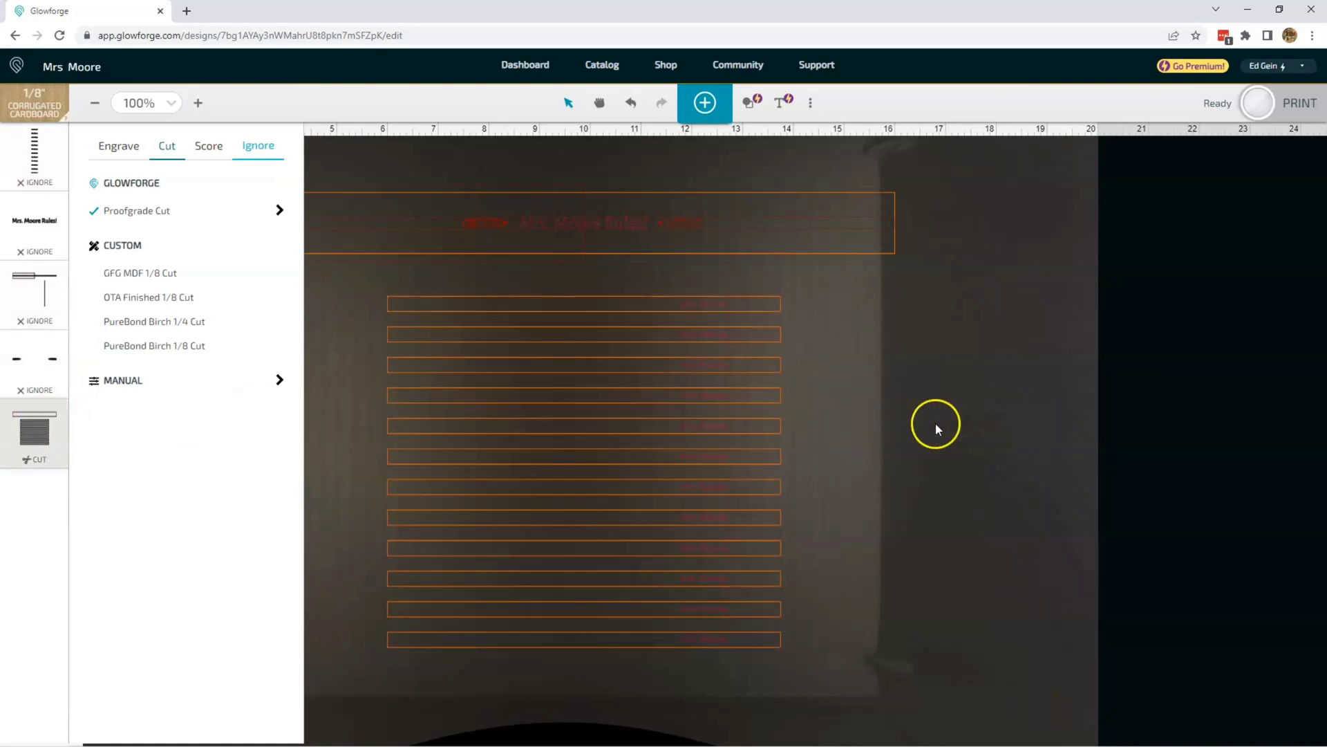
pyautogui.click(936, 425)
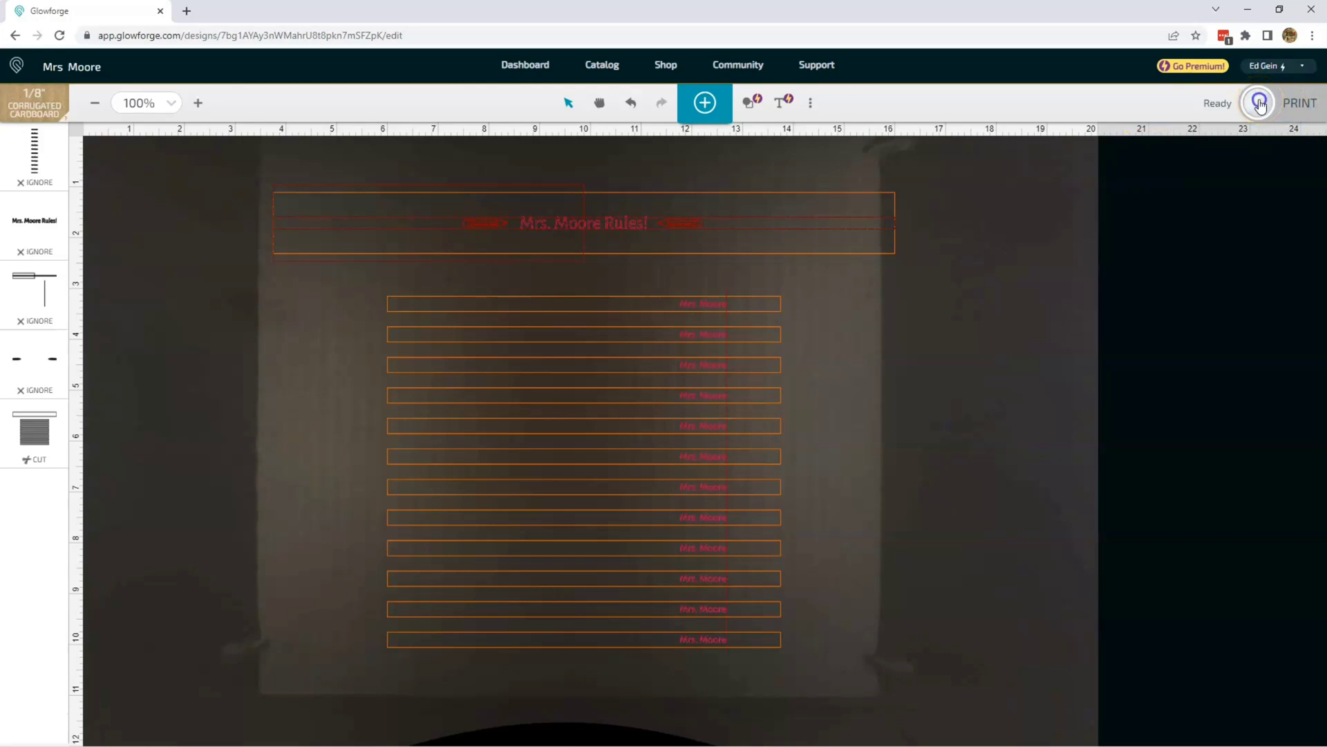
pyautogui.click(1260, 104)
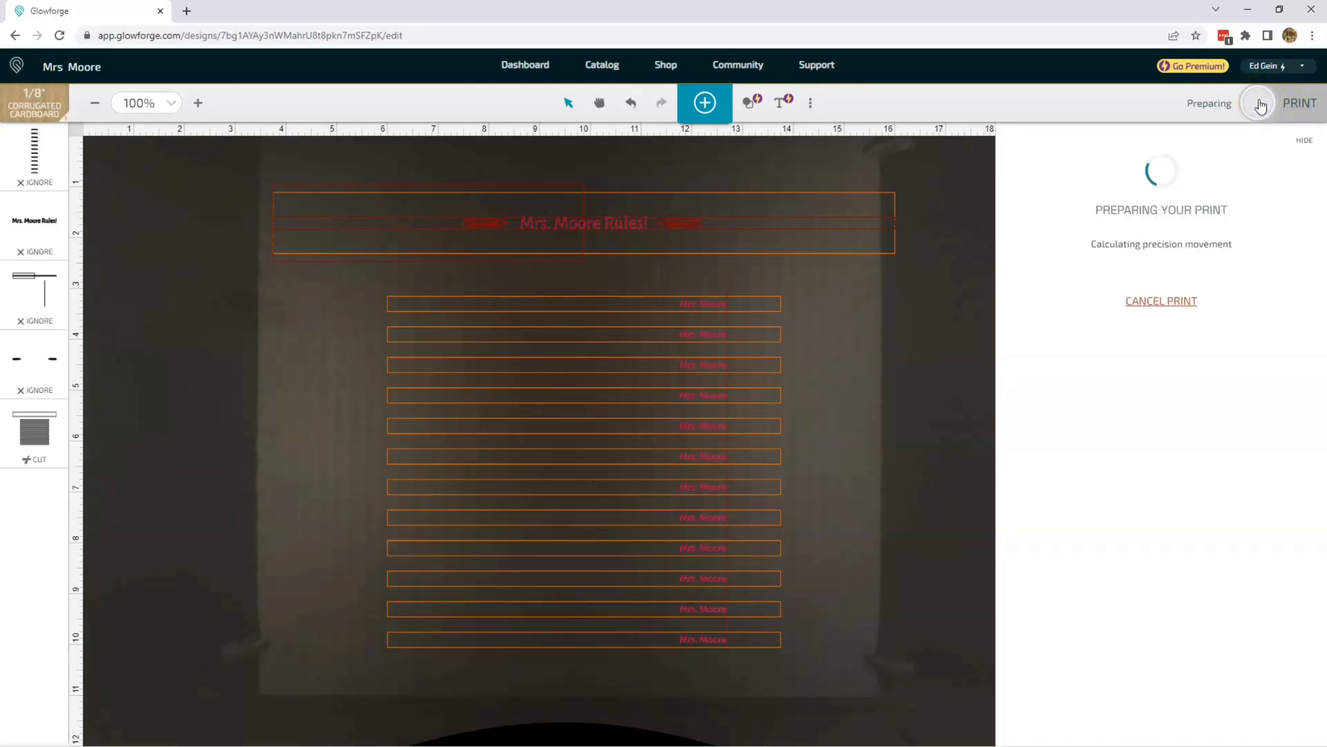